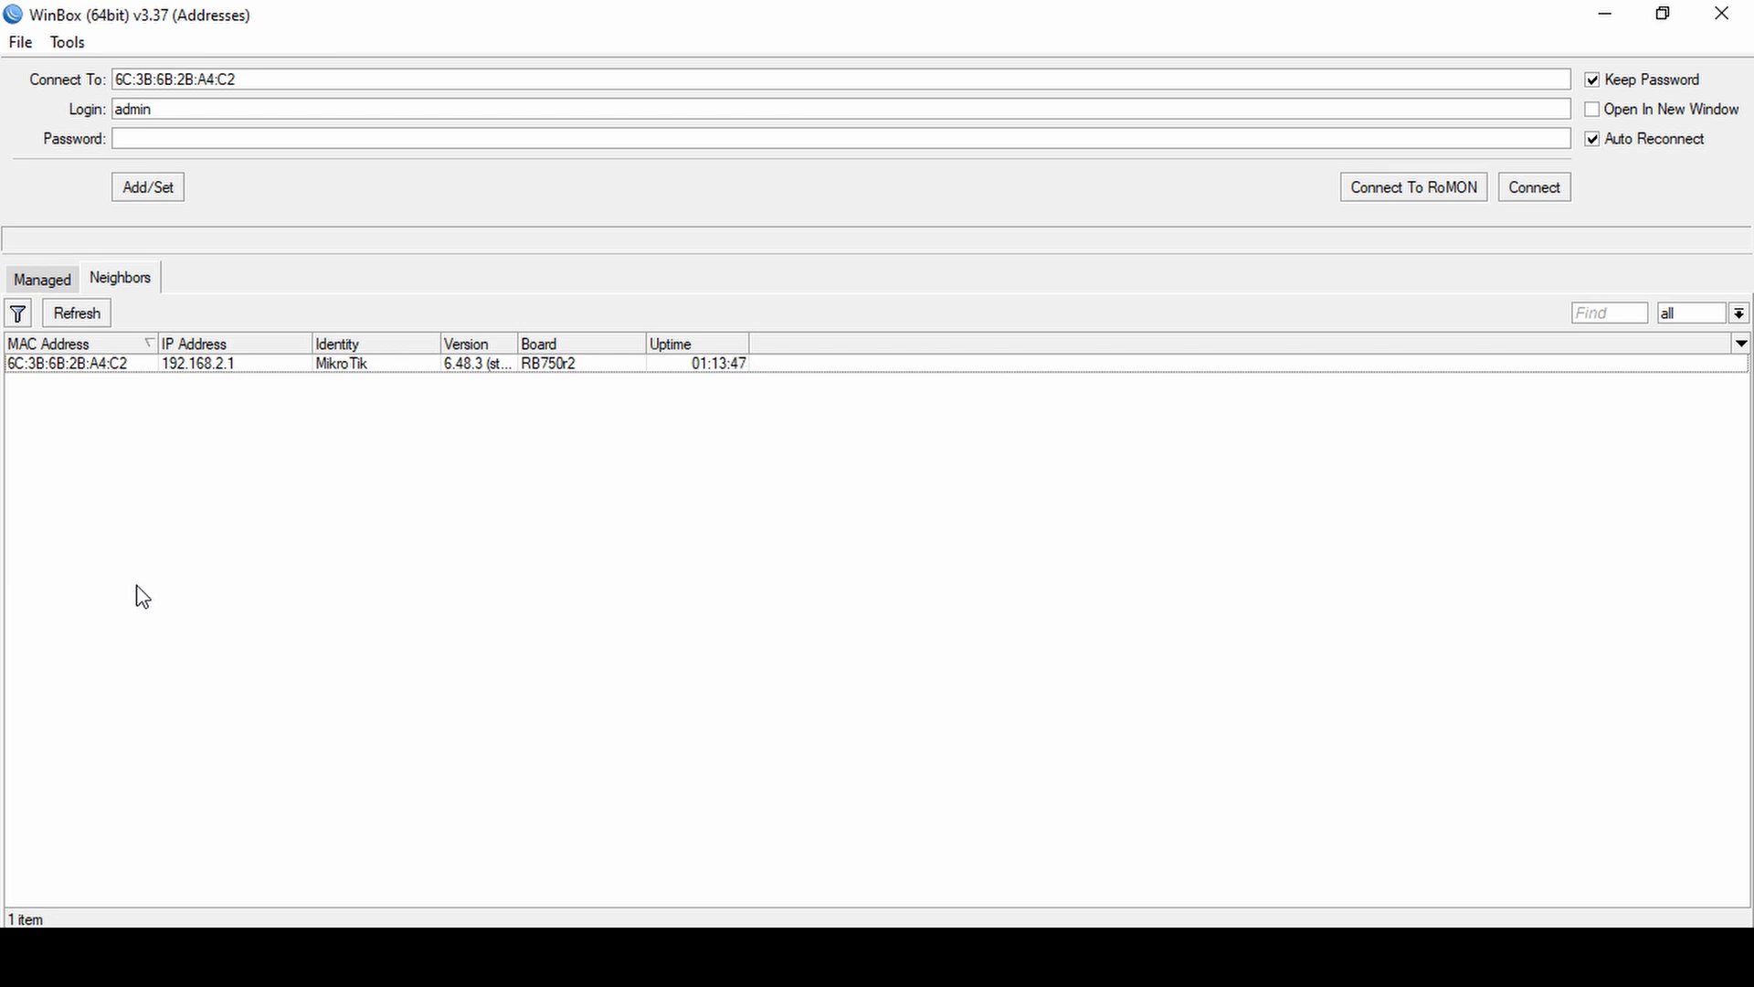
Connect to the discovered RB750r2 MikroTik router with the admin login.
left_click(119, 366)
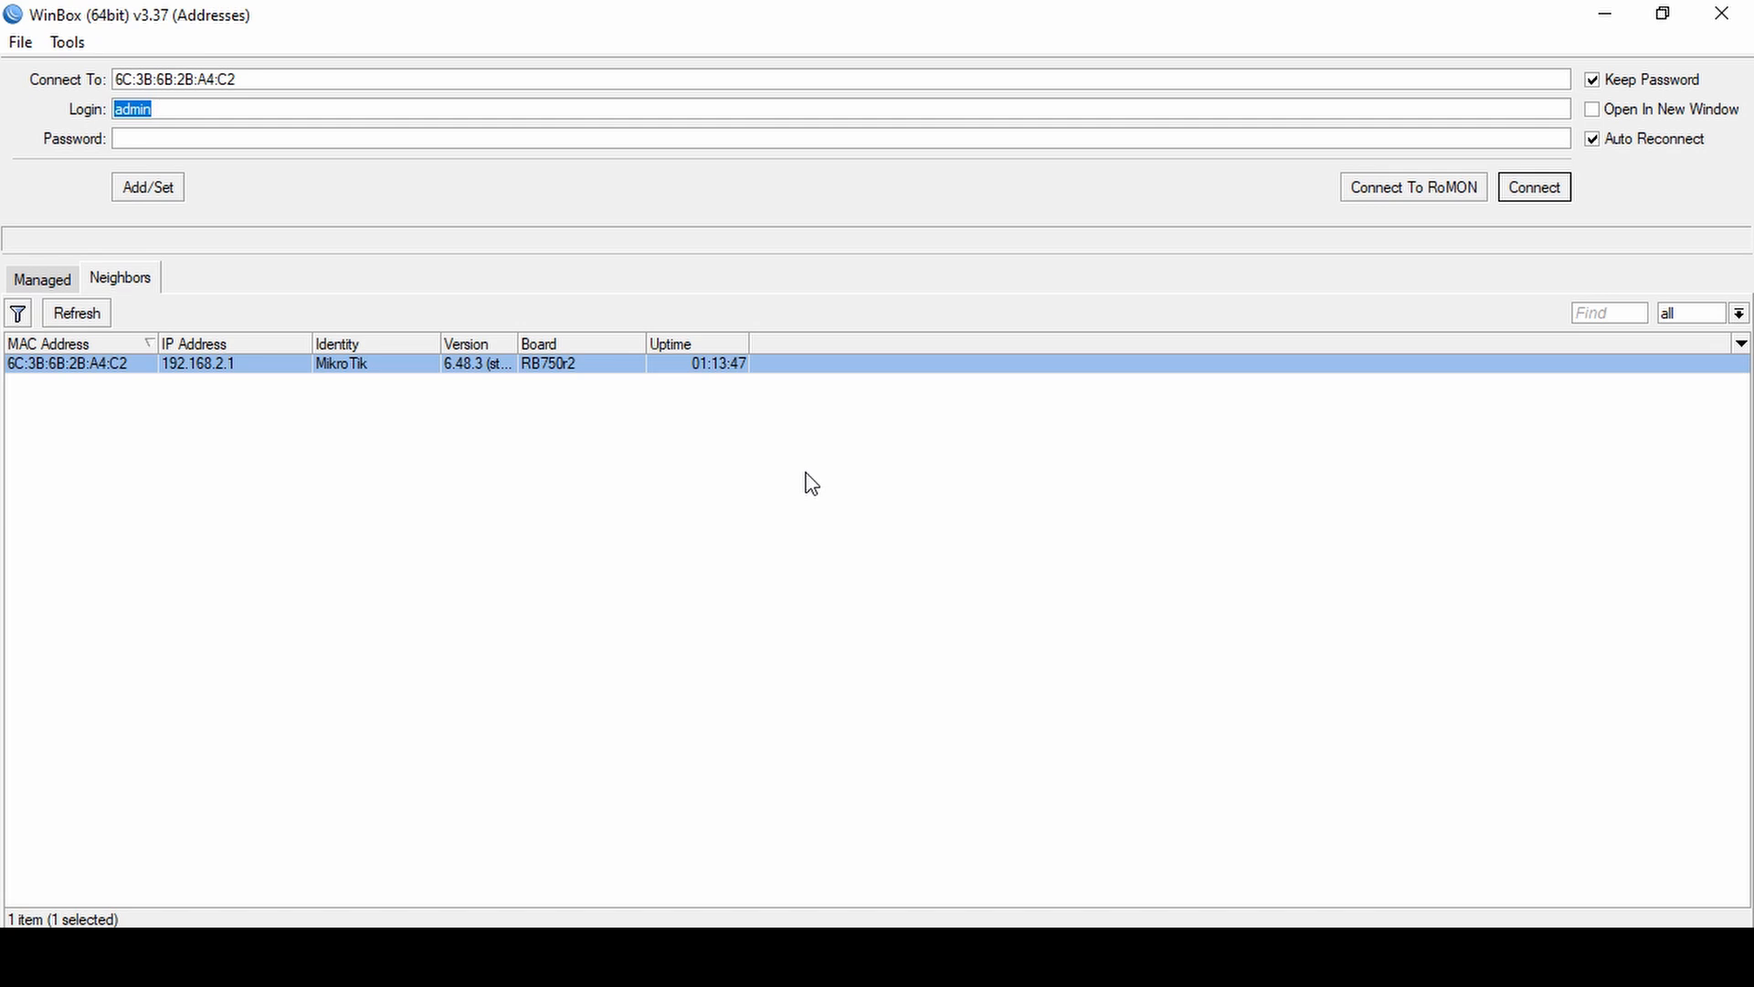
left_click(1544, 189)
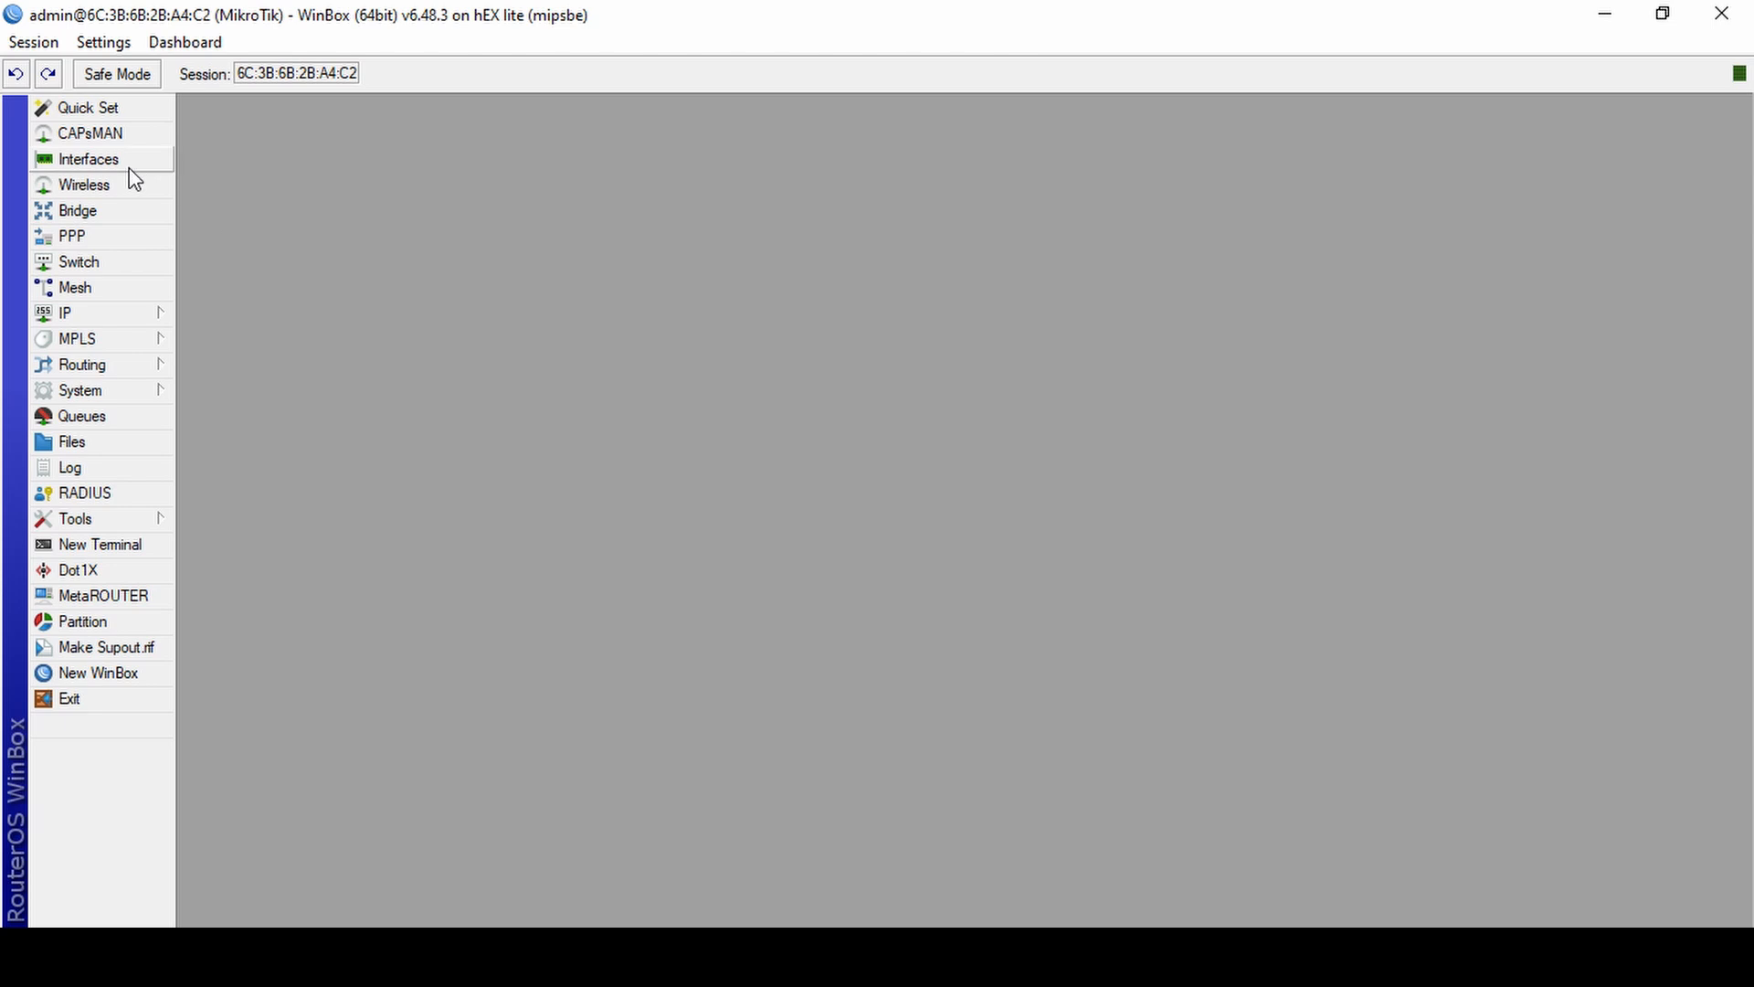
Examine the router's existing bridge and the ports assigned to it.
left_click(121, 212)
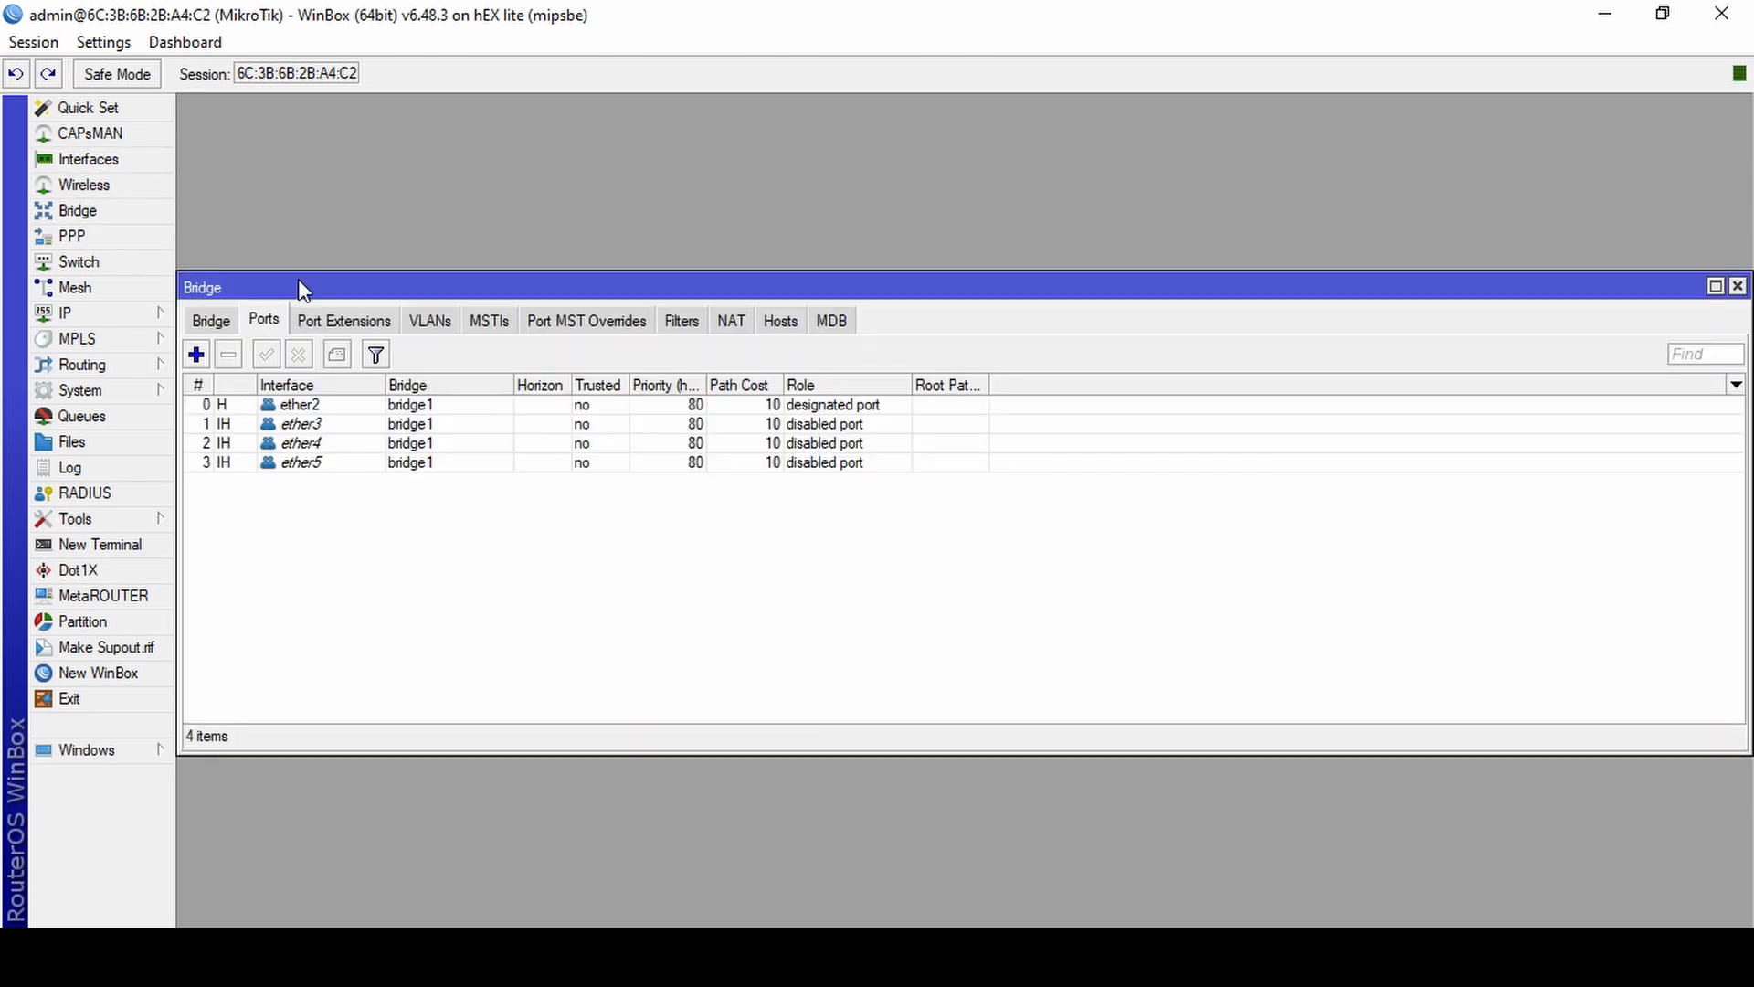
left_click_drag(299, 280, 302, 203)
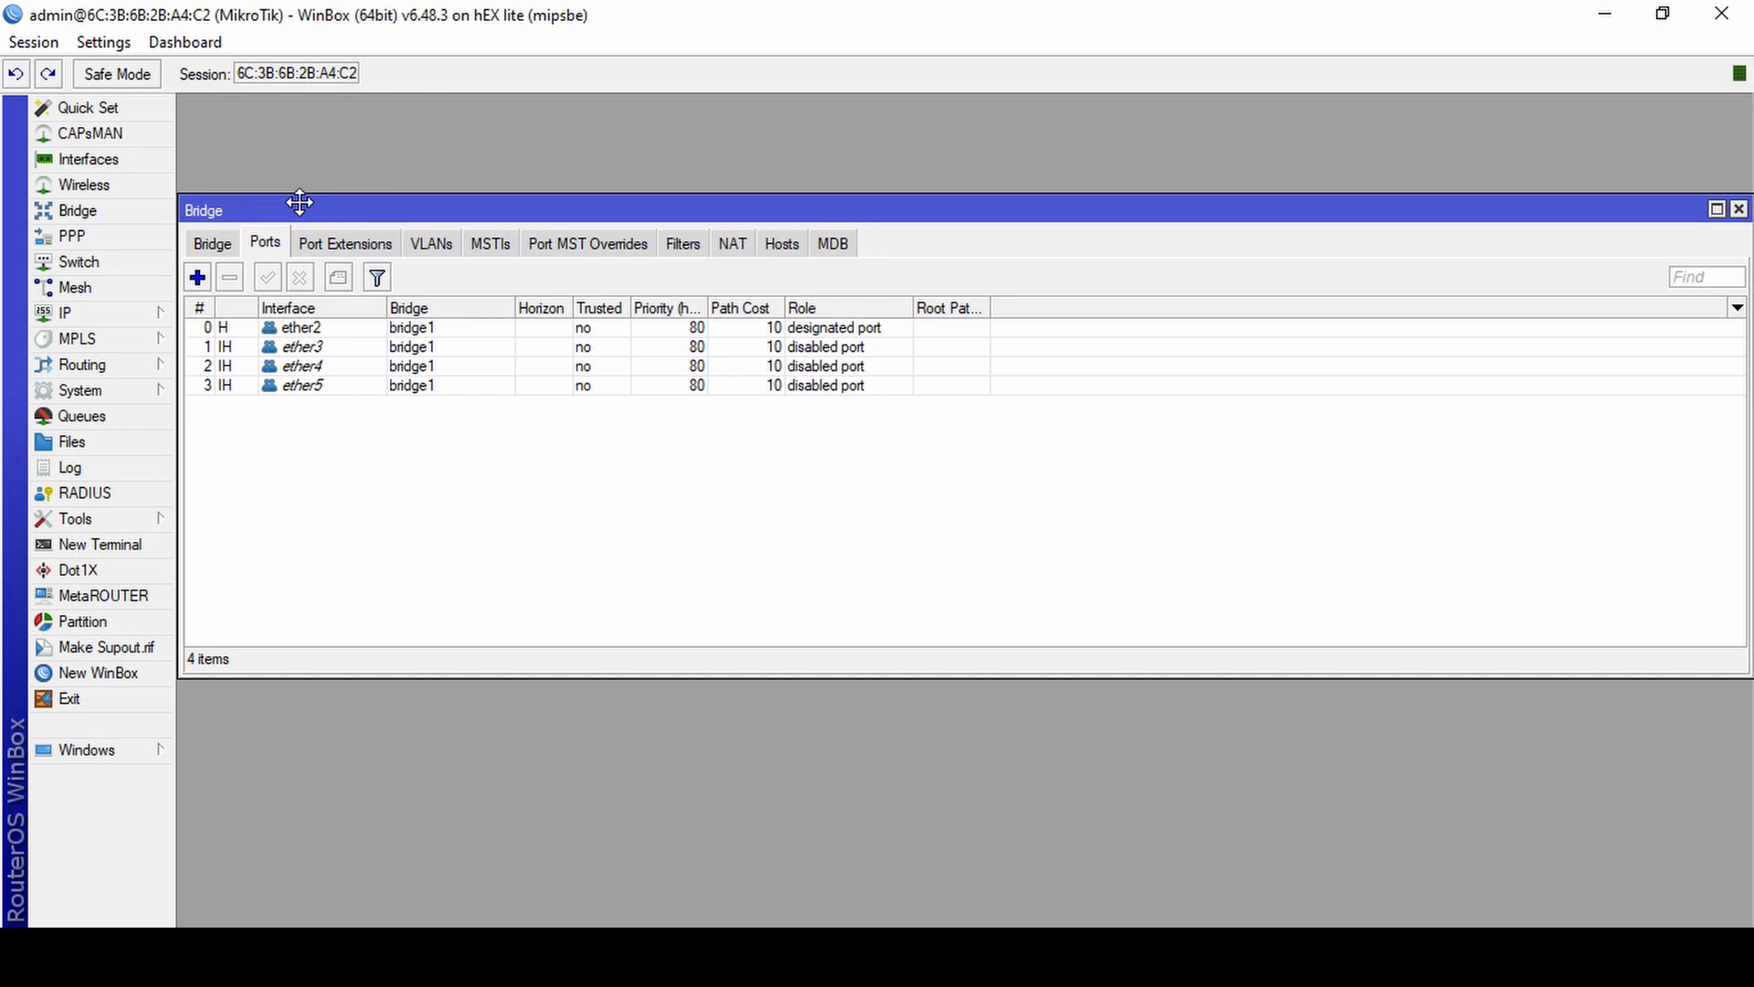
left_click(216, 243)
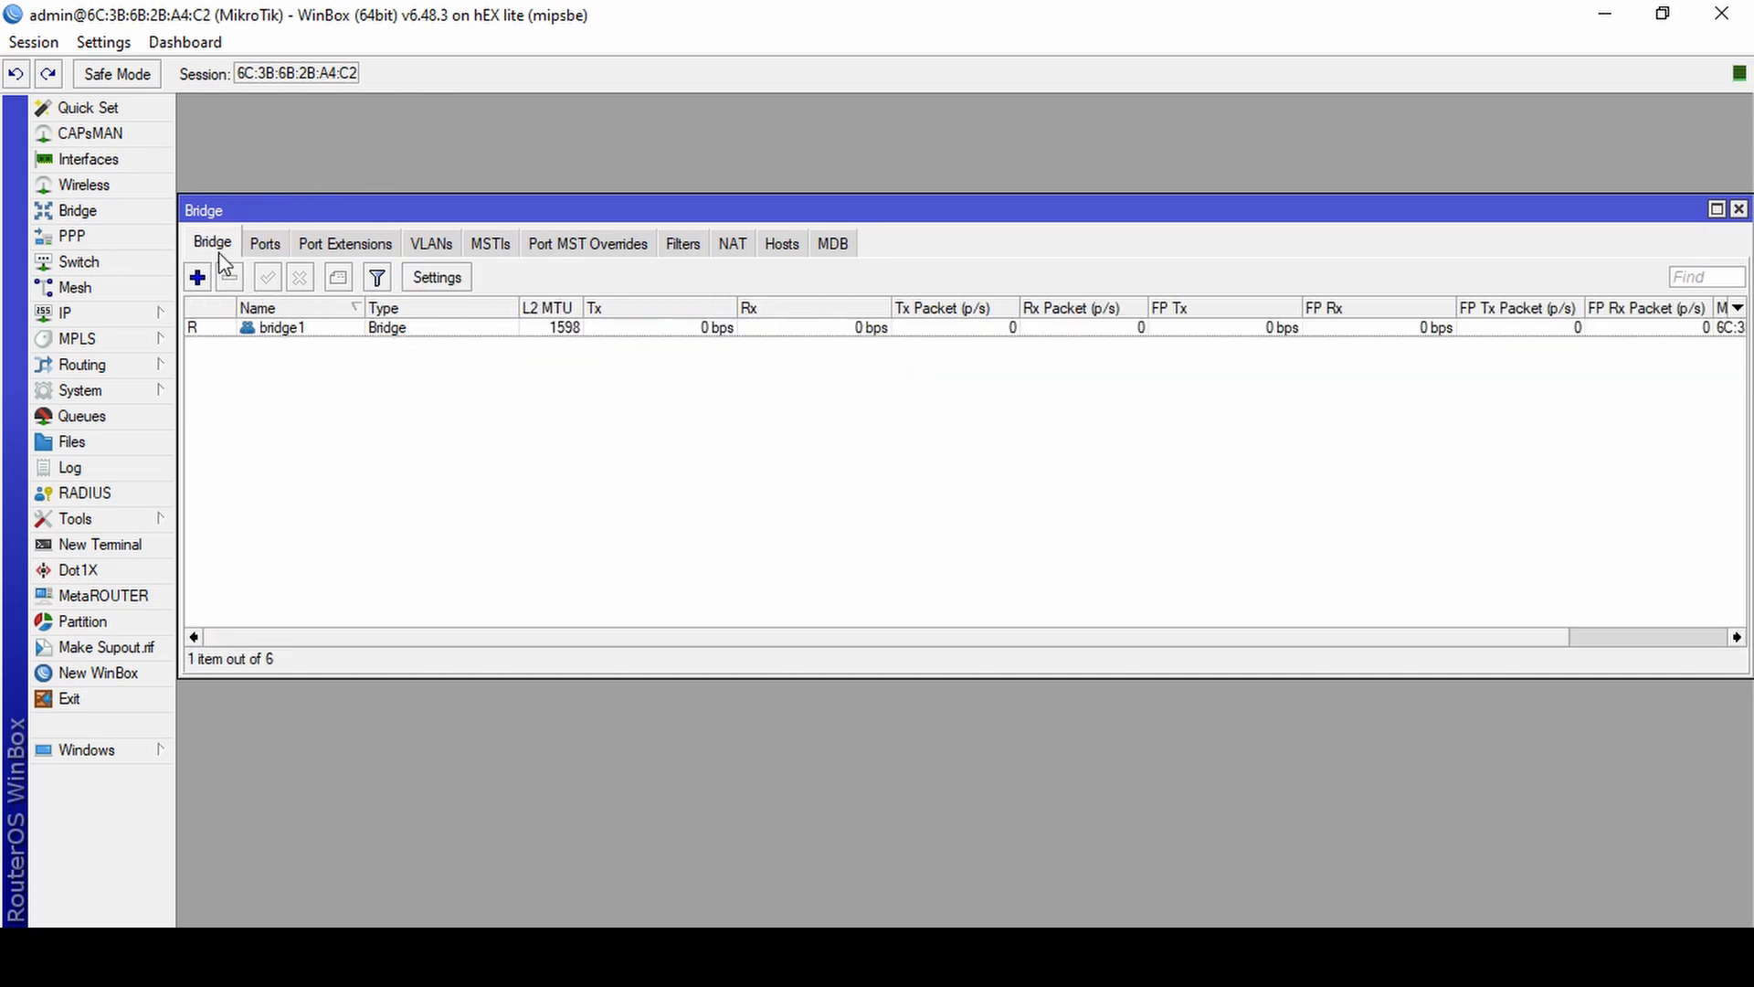
left_click(260, 245)
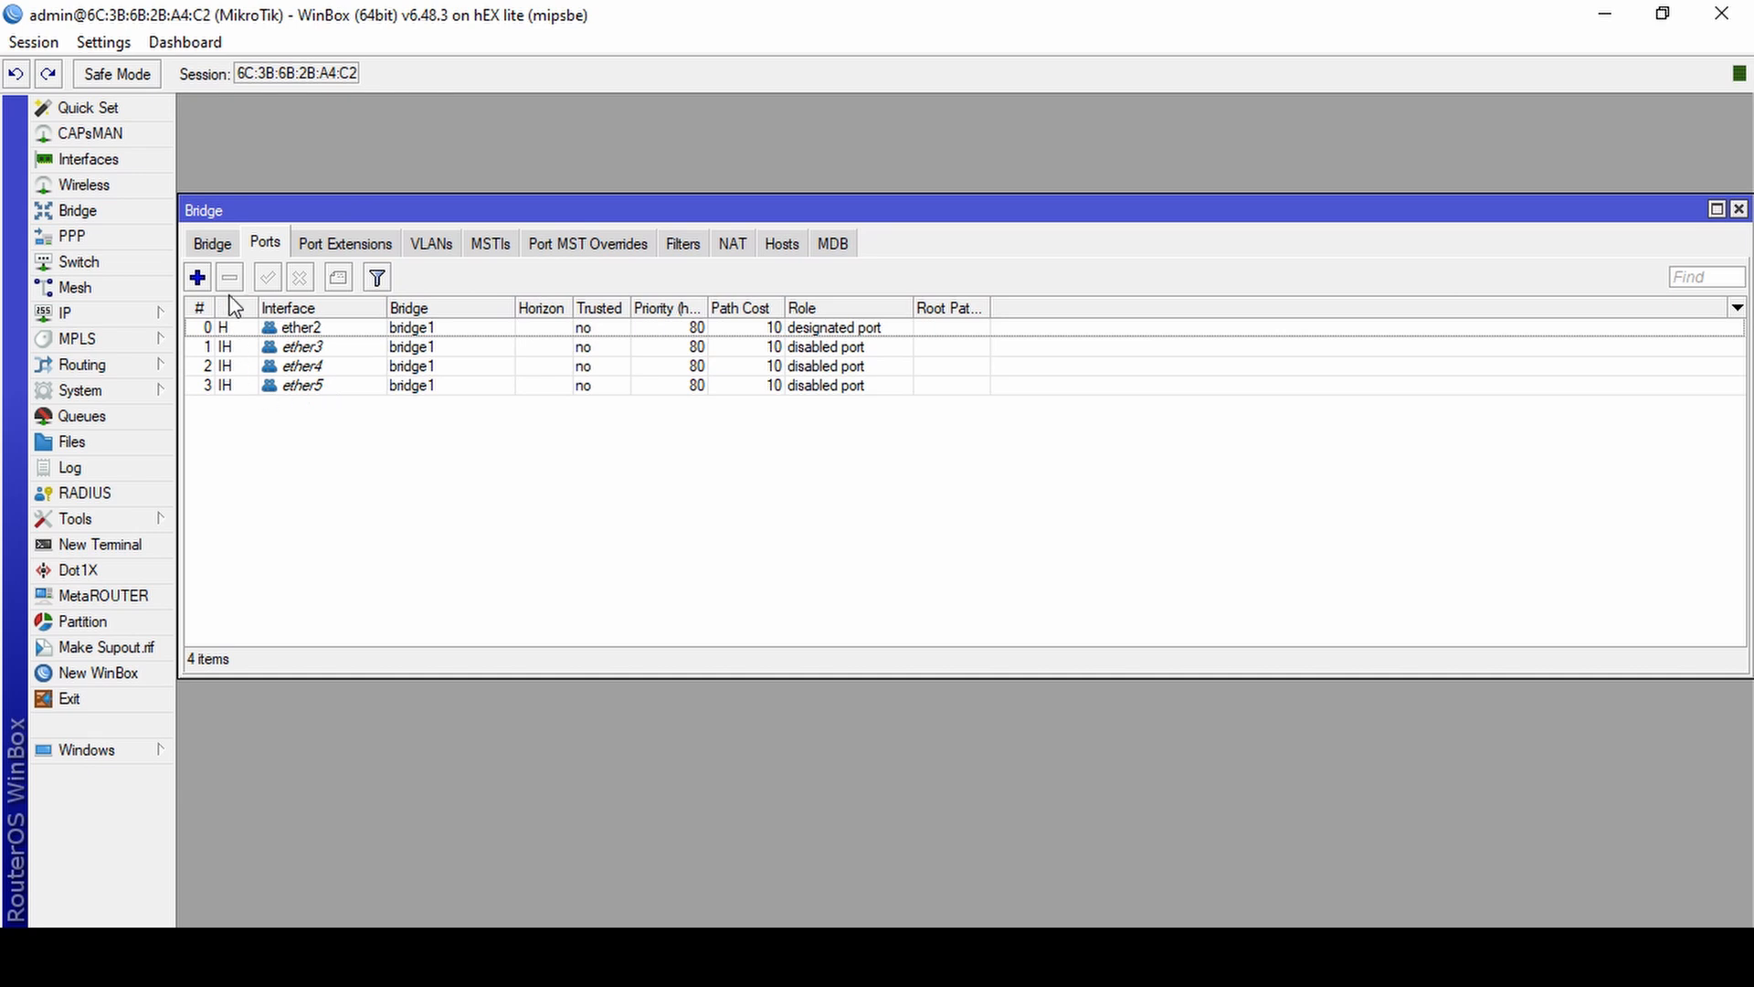
left_click(218, 245)
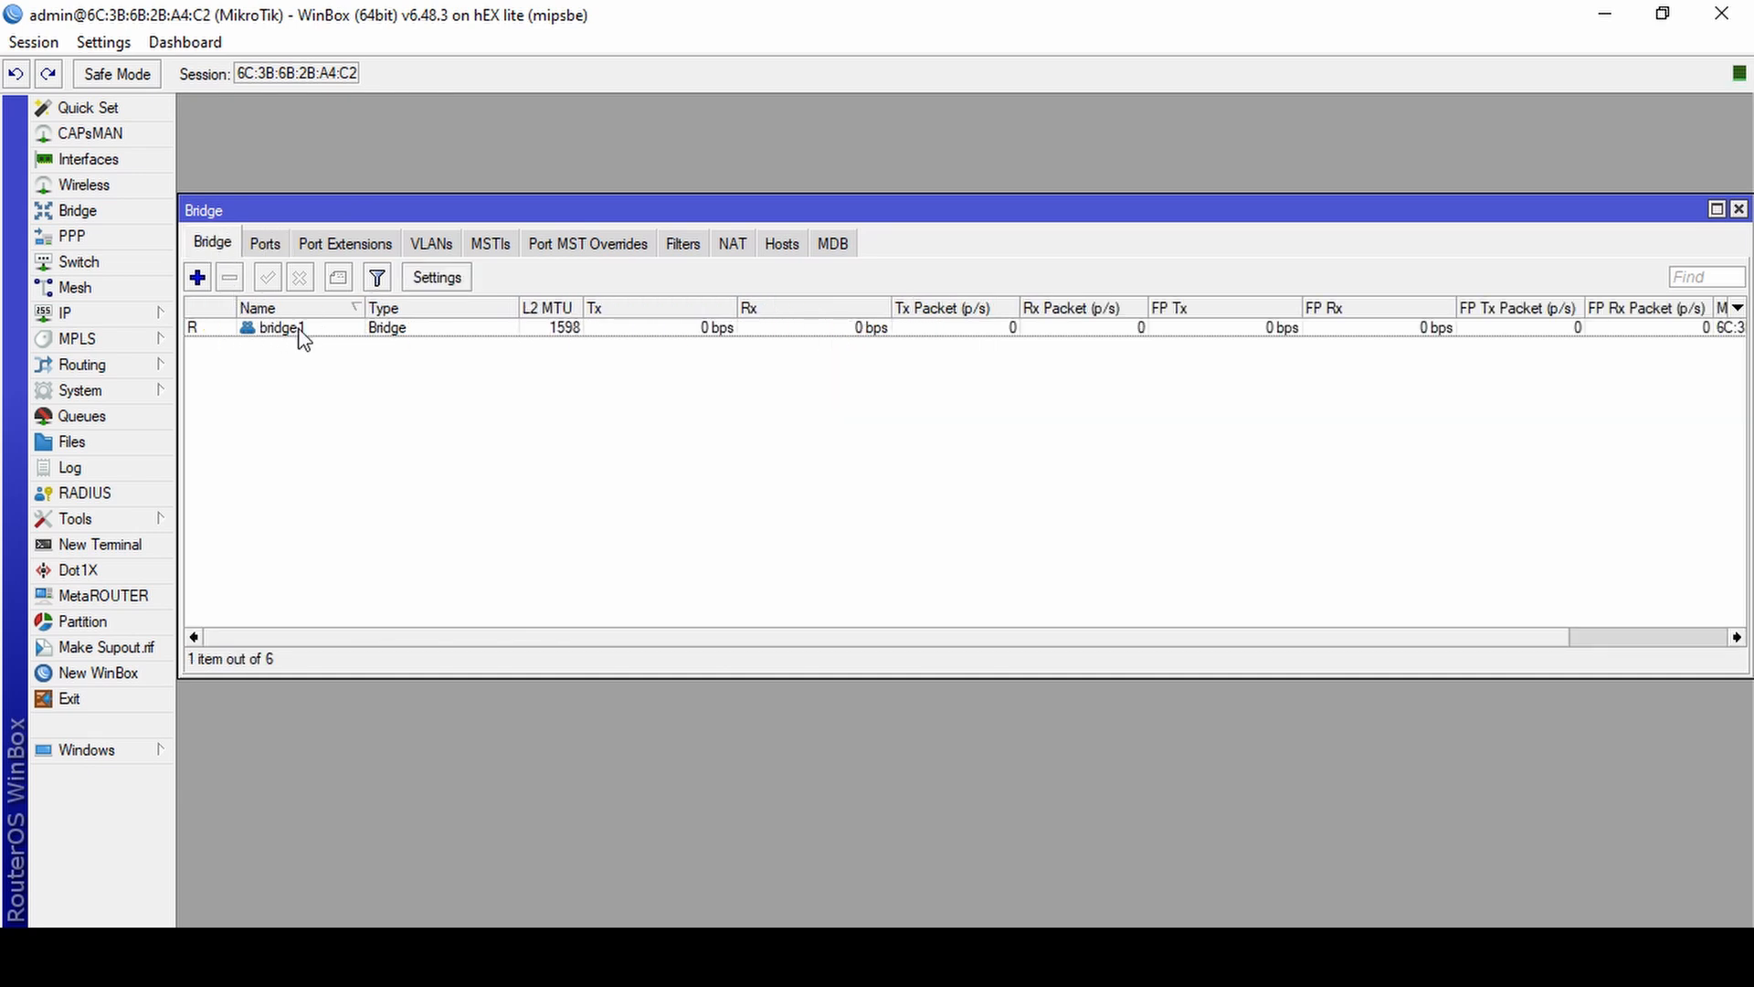
Check the DHCP server's leases and which interface the server runs on, then close its window.
left_click(142, 320)
left_click(274, 457)
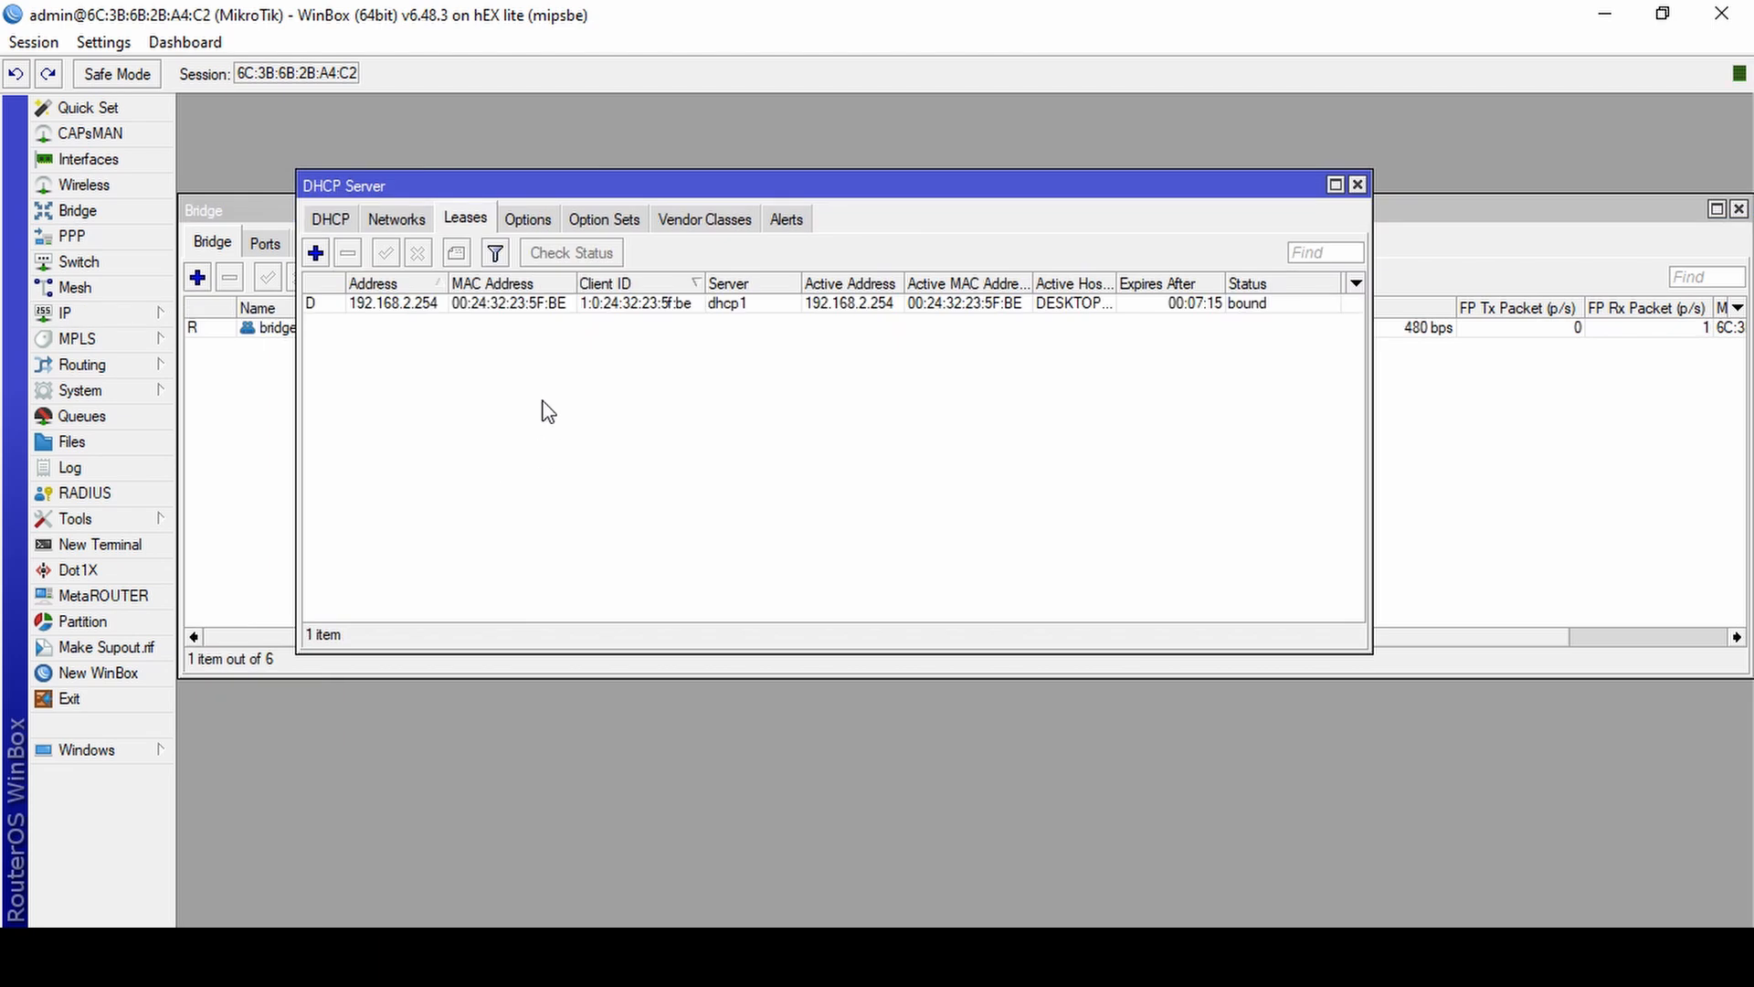
left_click(315, 224)
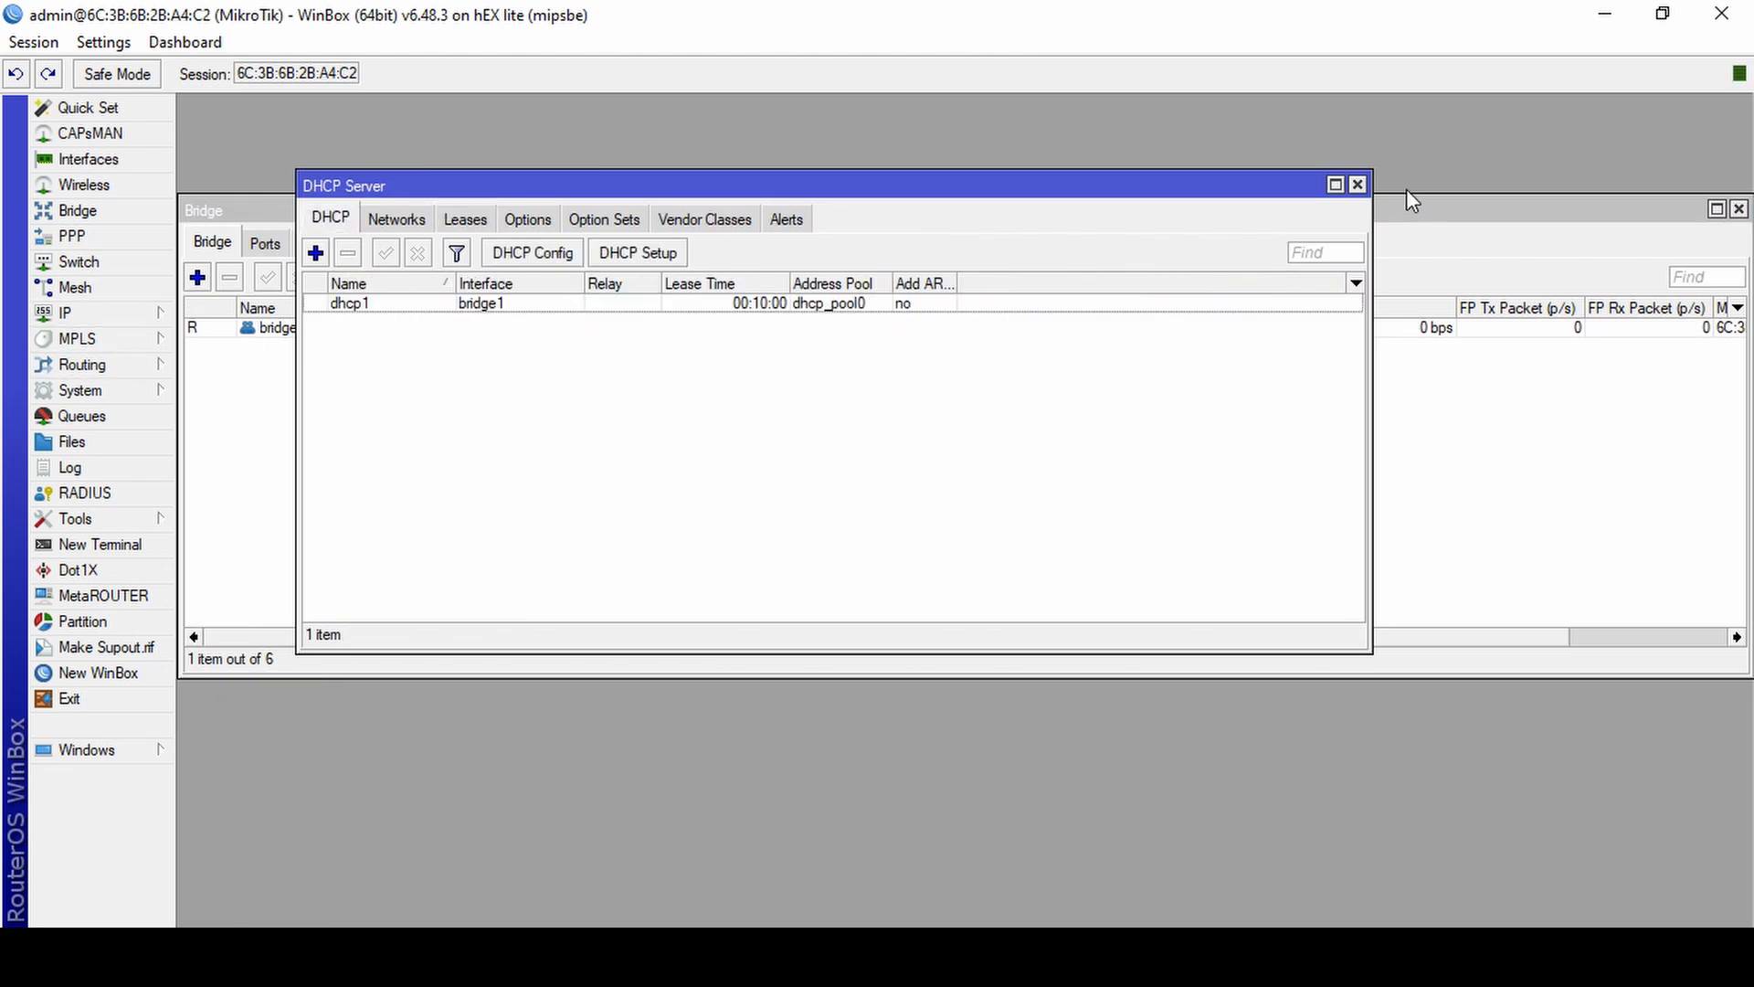
left_click(1357, 185)
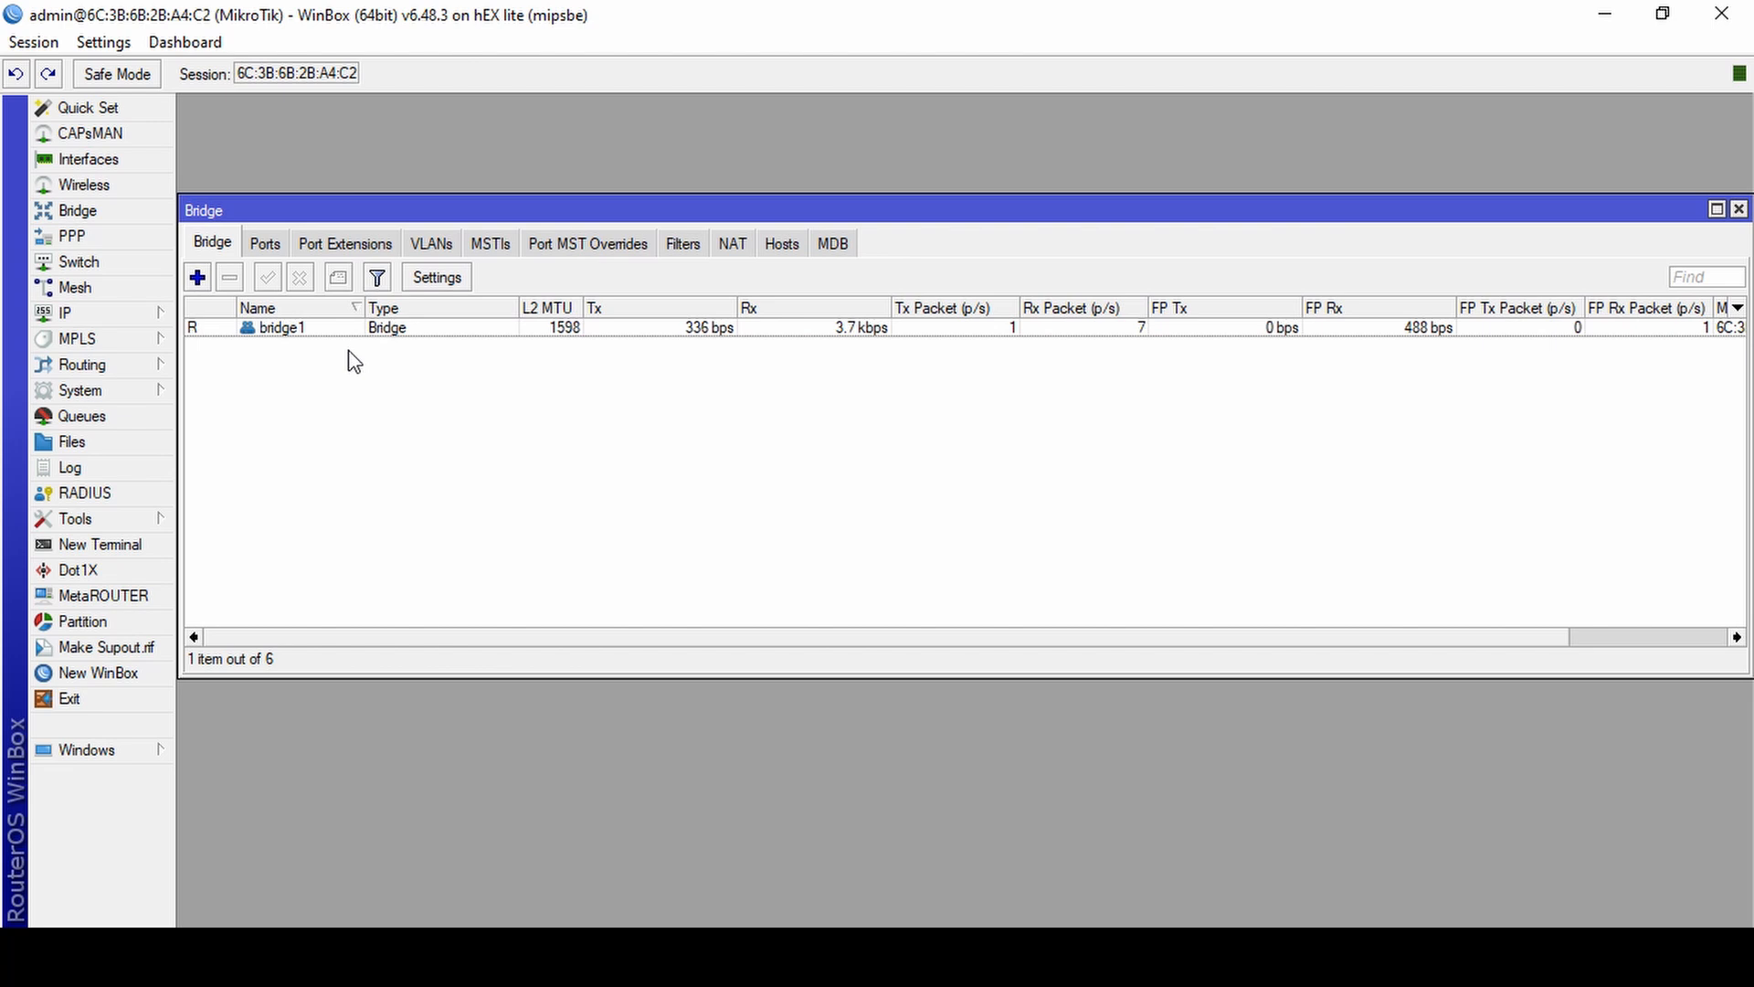
Review the bridge assignment of each port from ether2 to ether5.
left_click(265, 243)
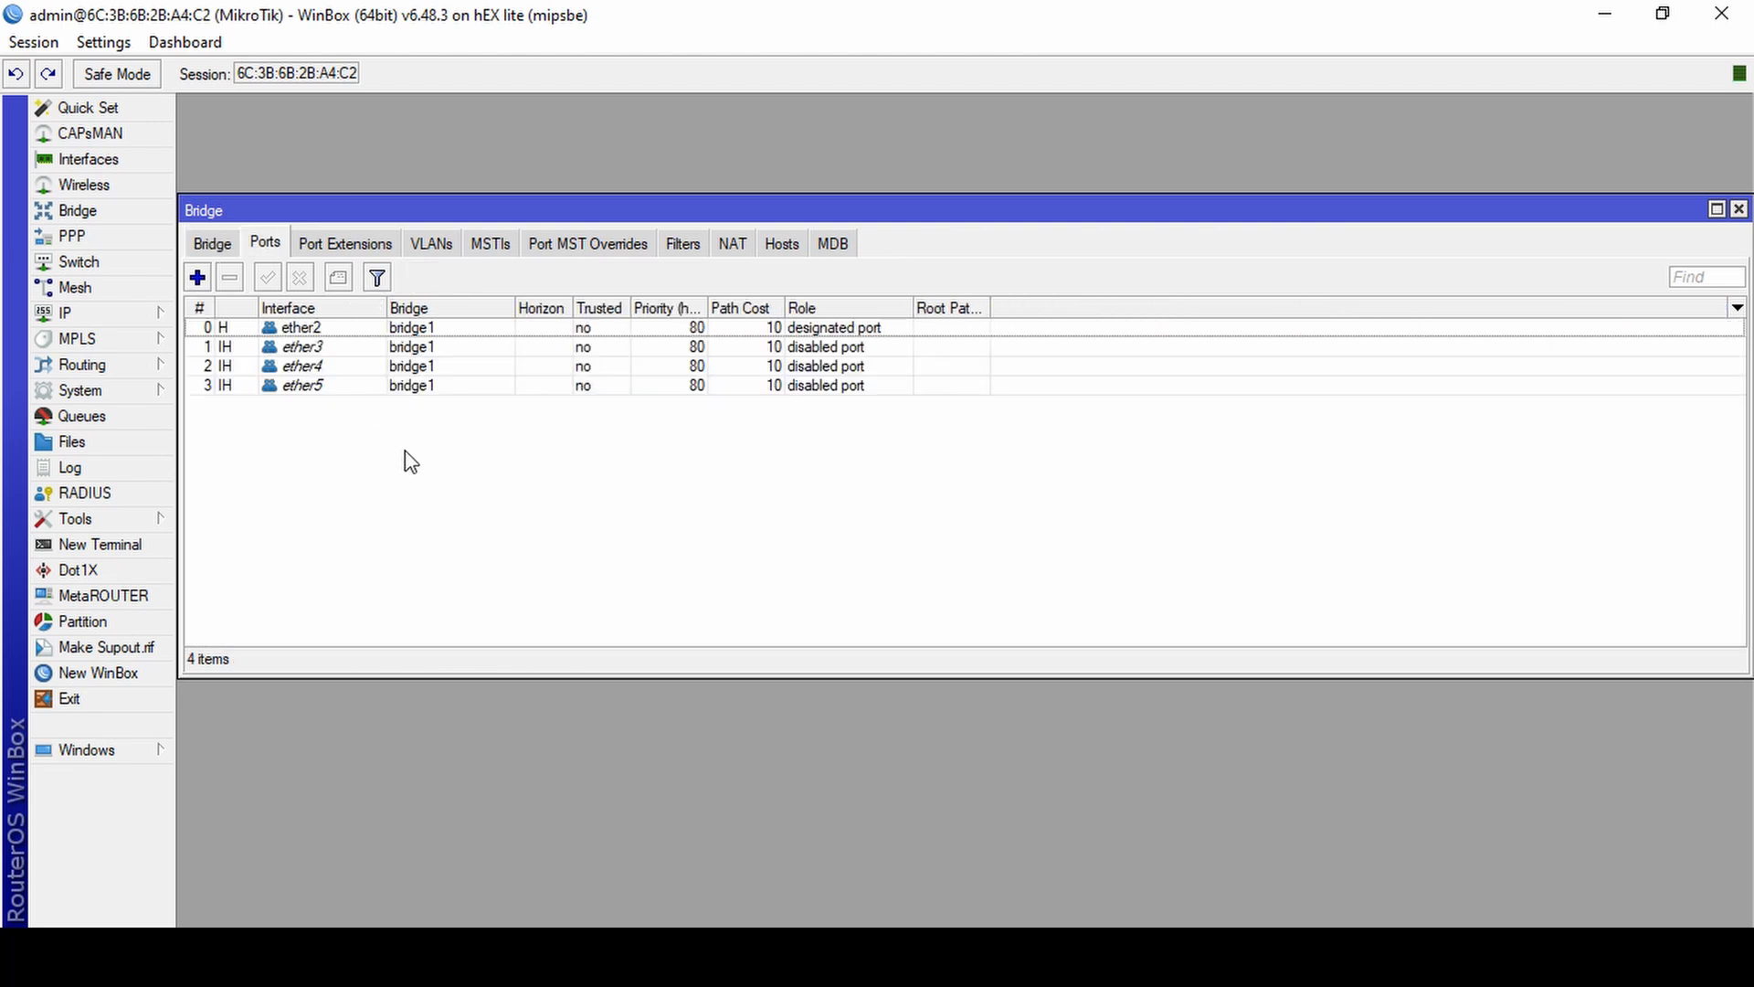
left_click(321, 370)
left_click(338, 389)
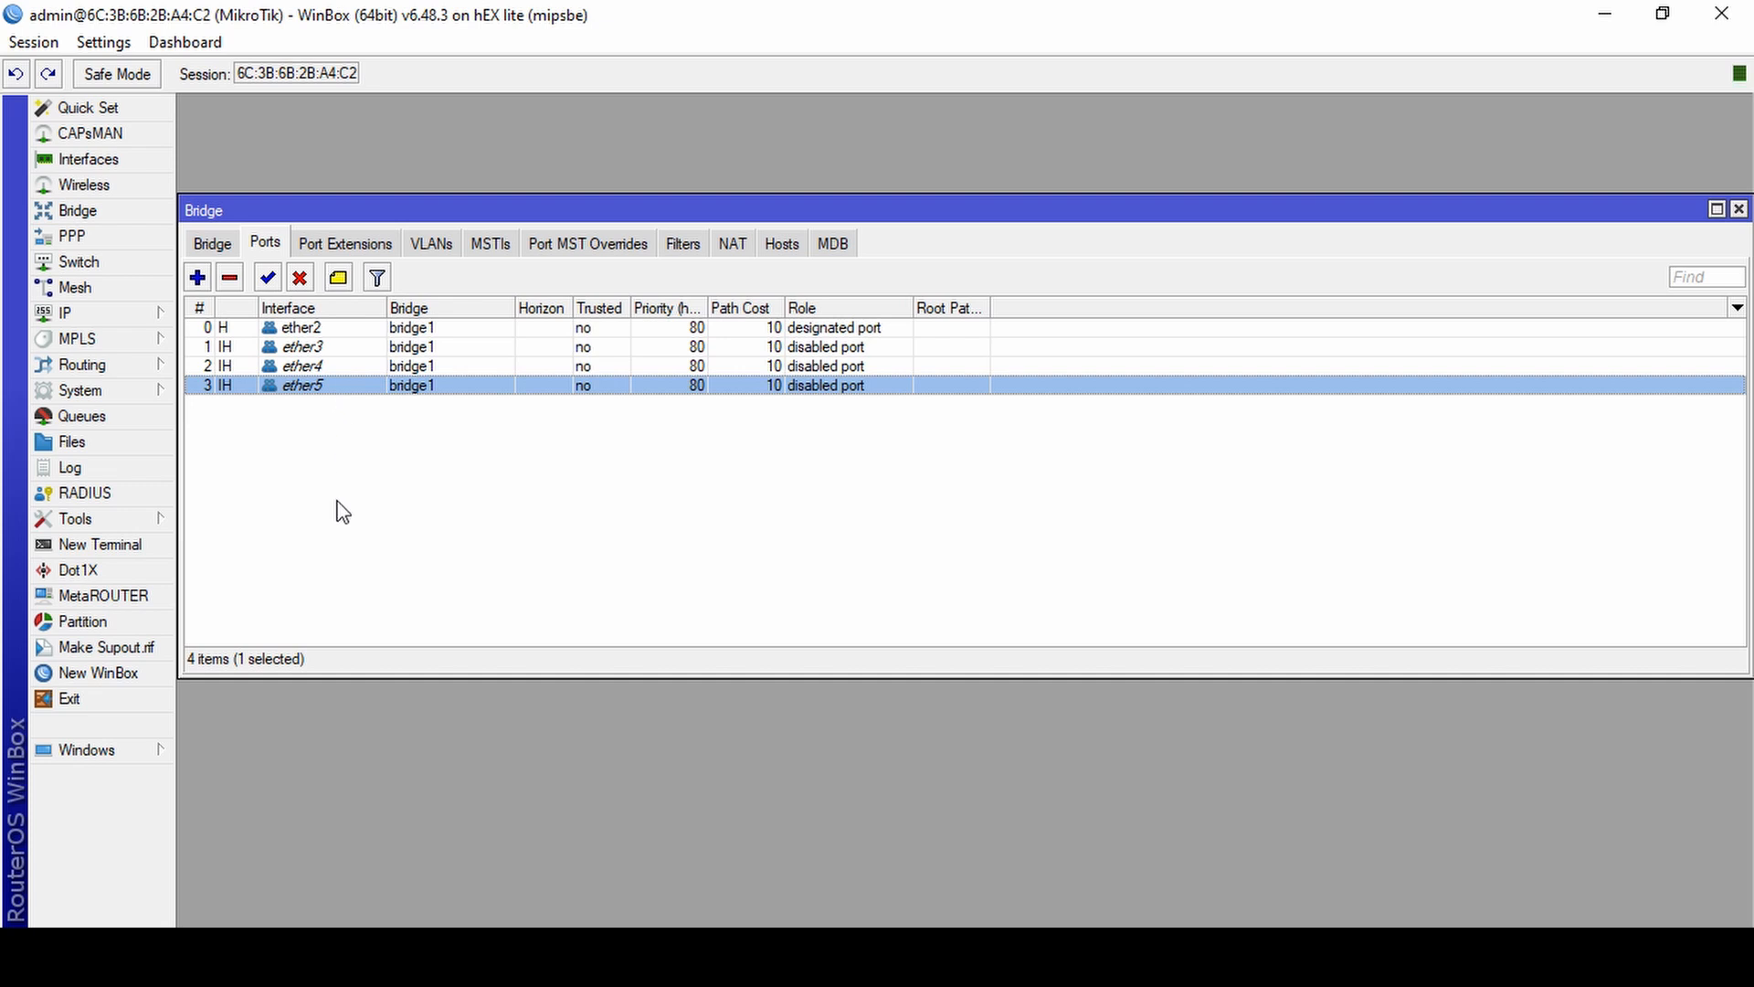
left_click(331, 331)
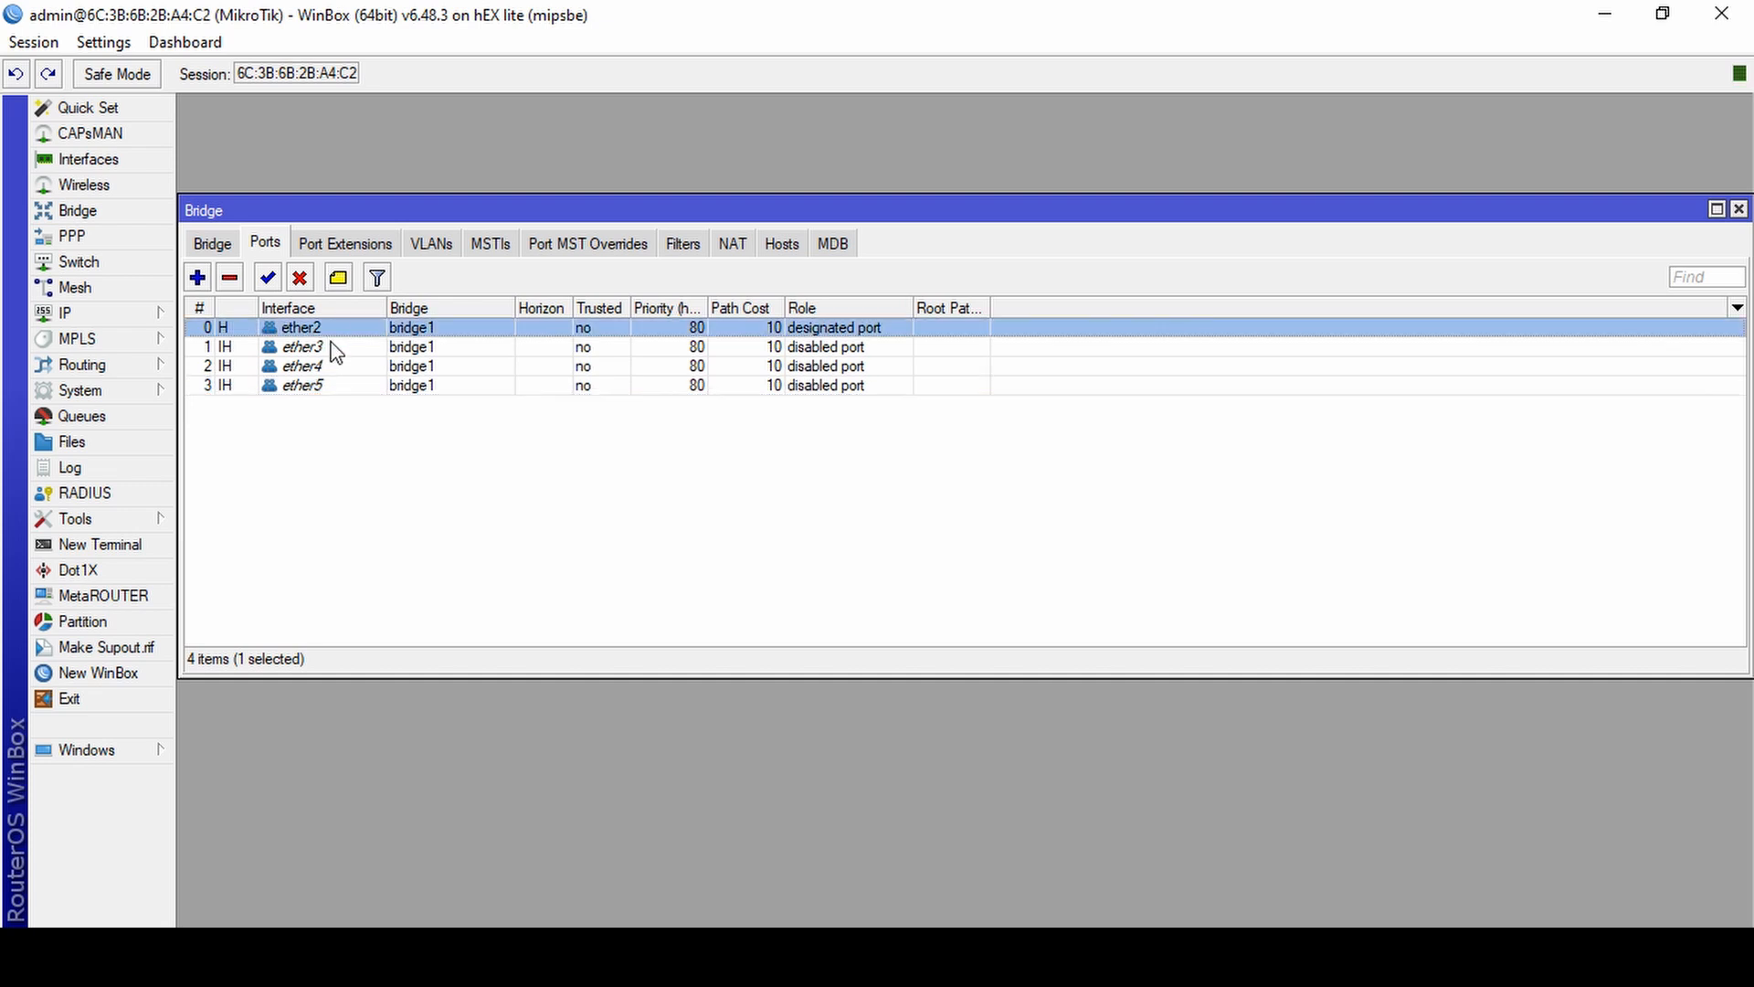
left_click(334, 349)
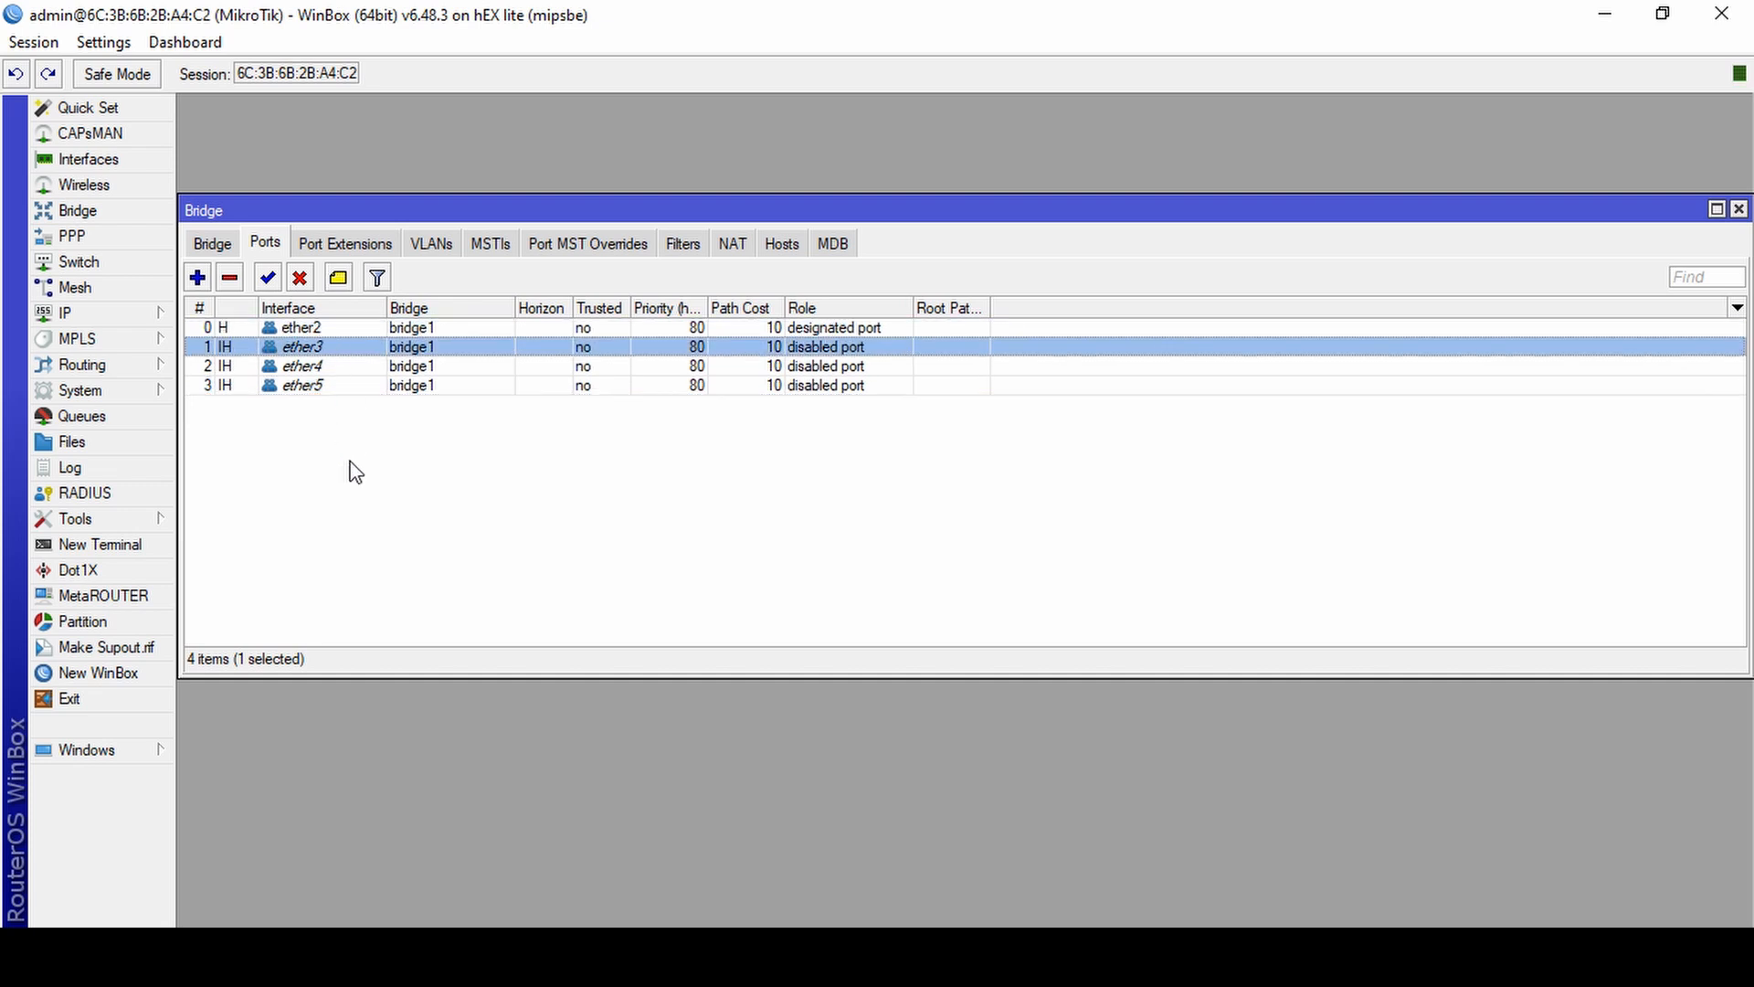
left_click(326, 368)
left_click(331, 387)
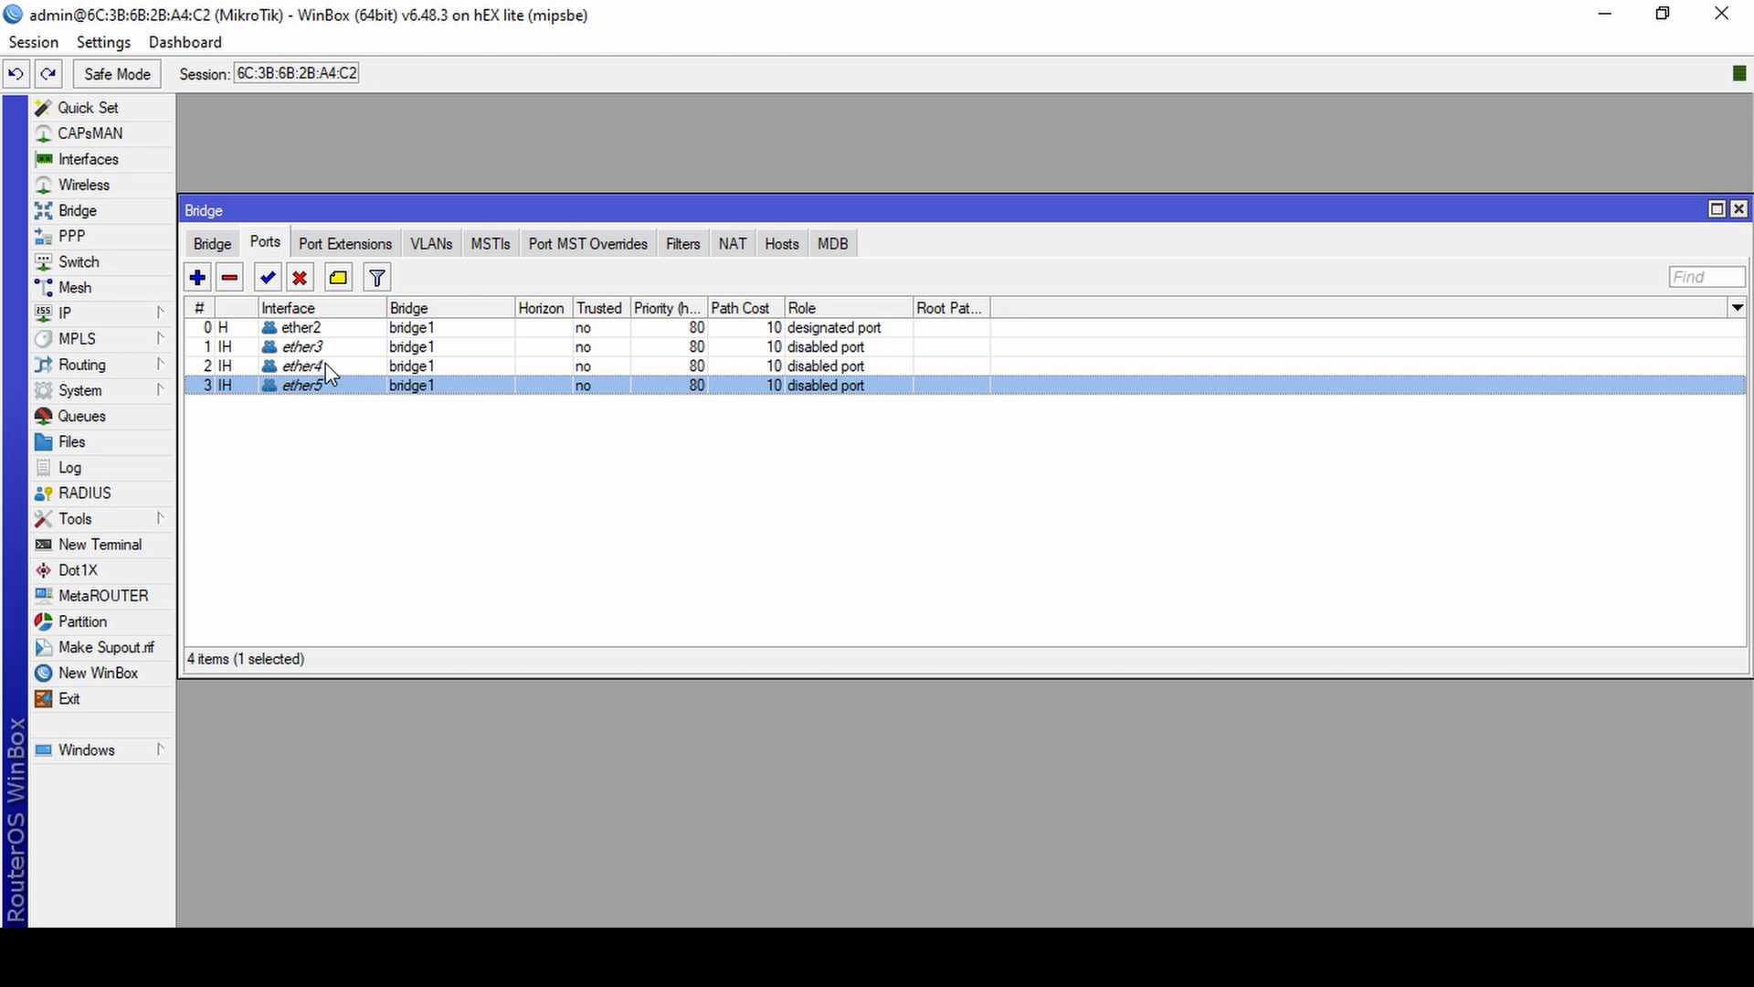
Create a new bridge interface named "bridge hotspot".
left_click(208, 242)
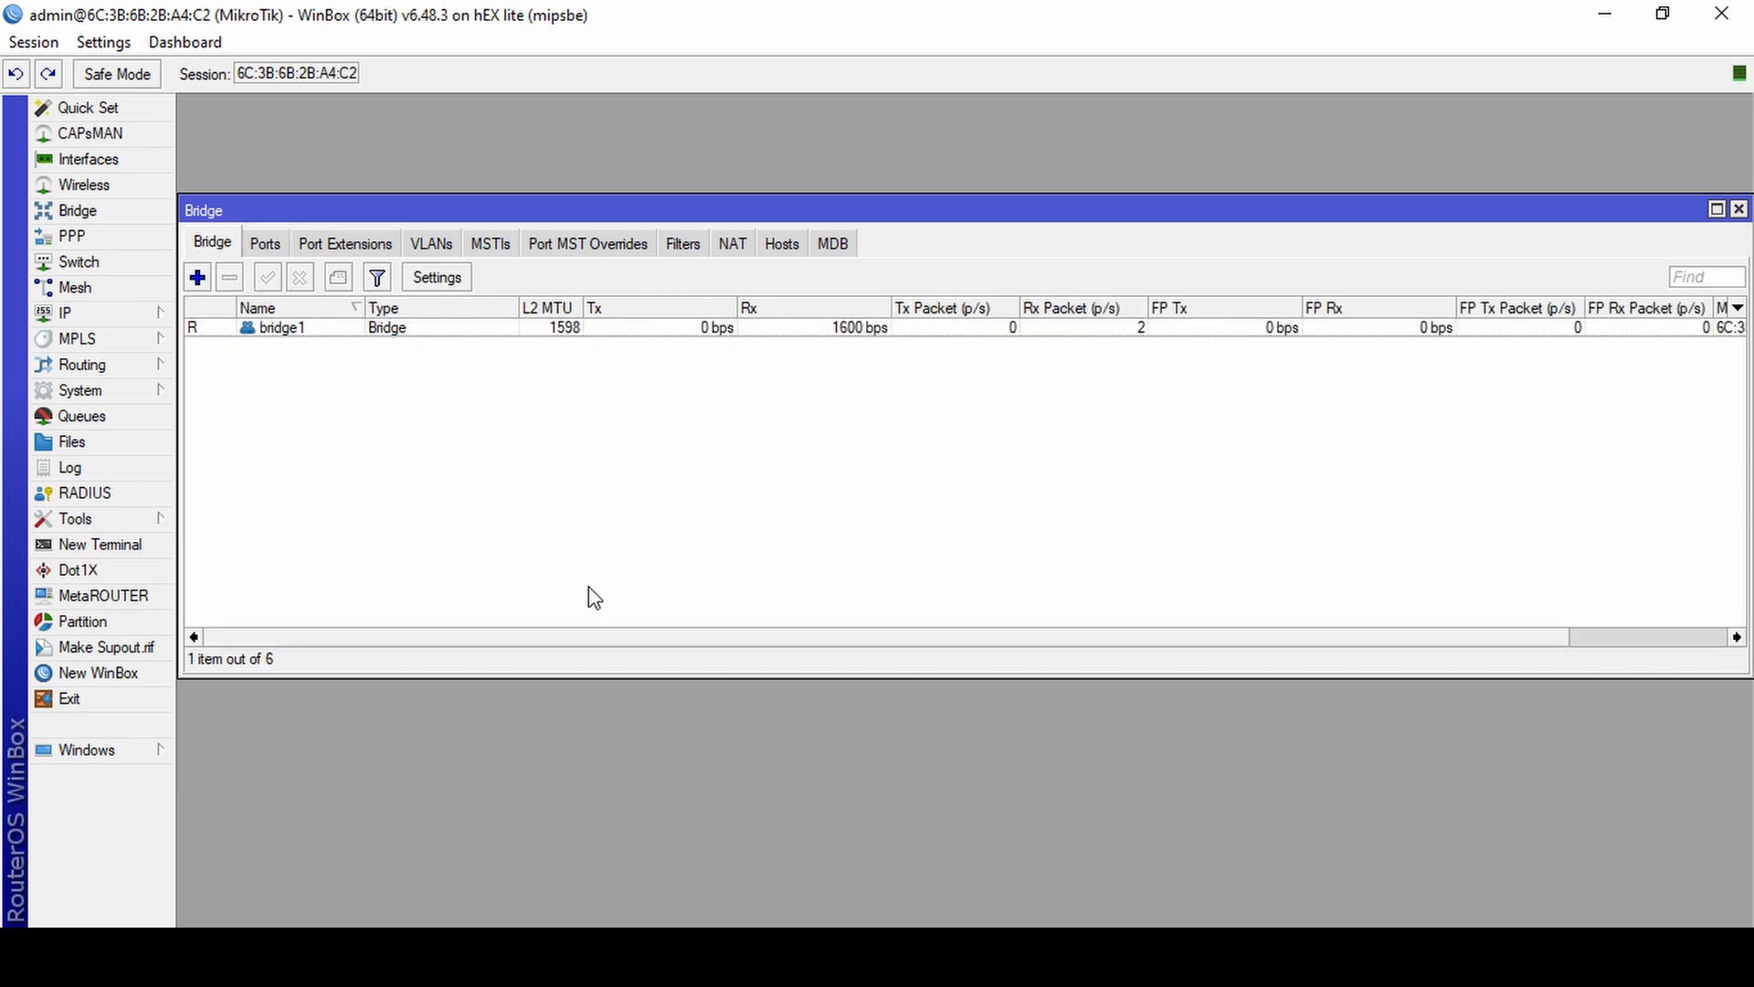
left_click(200, 284)
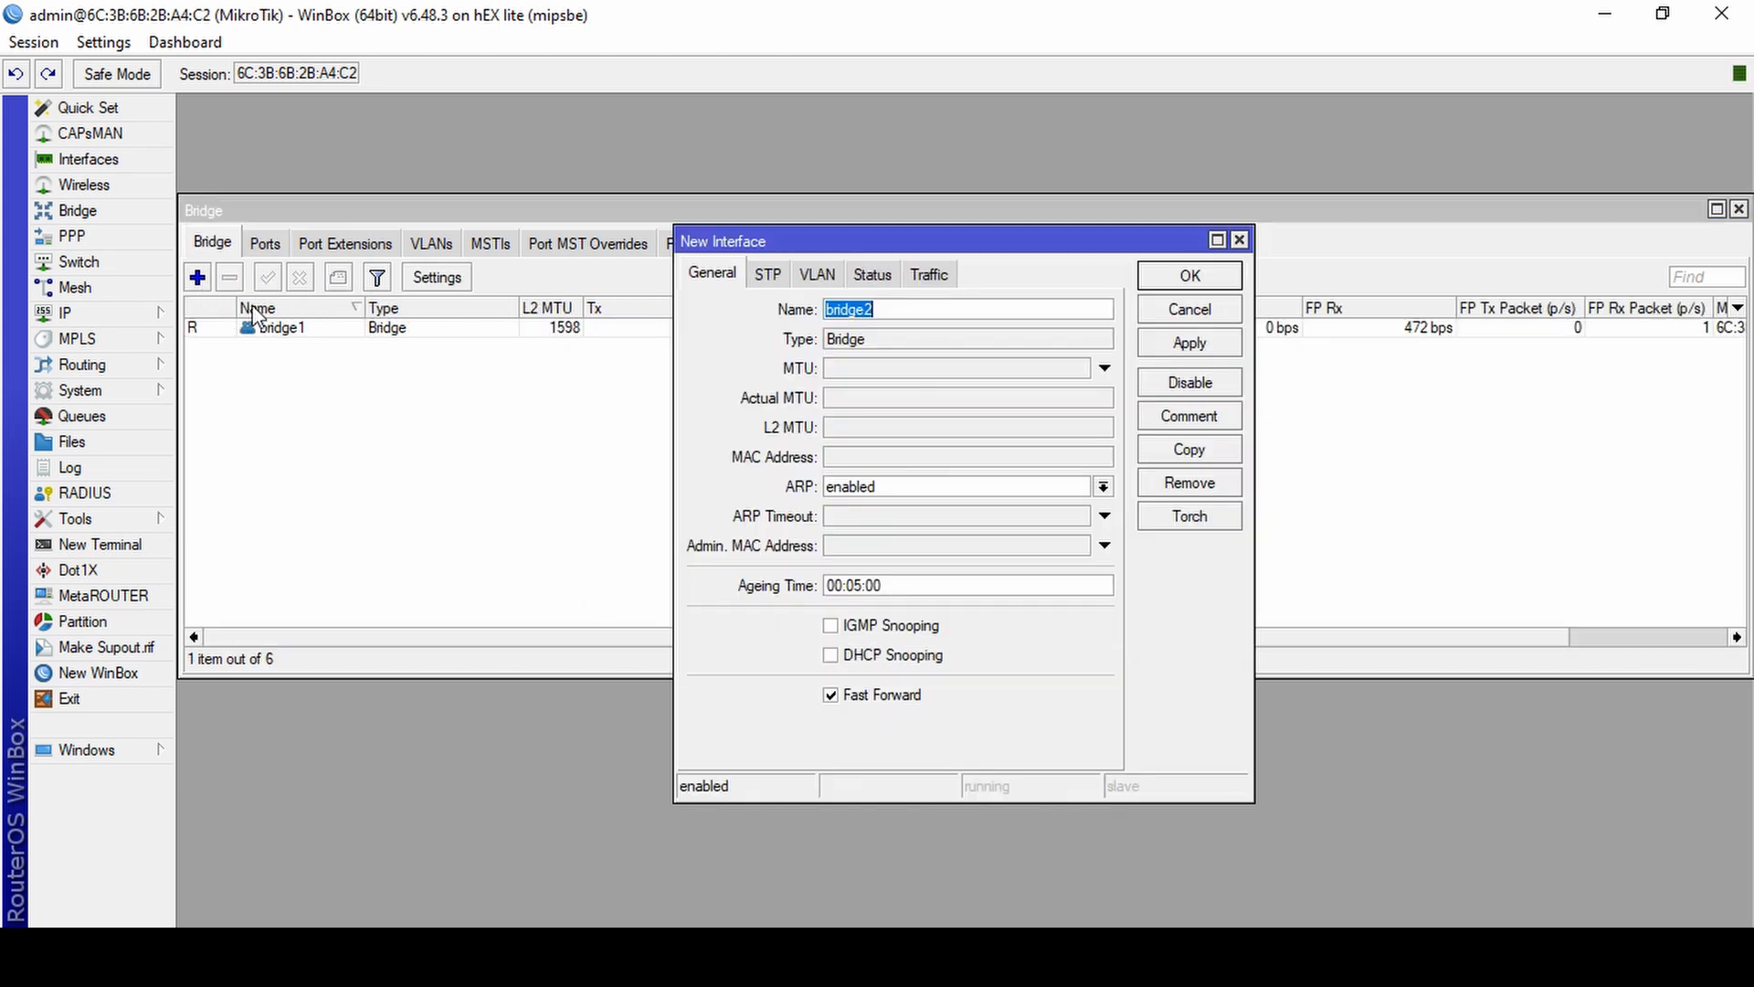
left_click(897, 311)
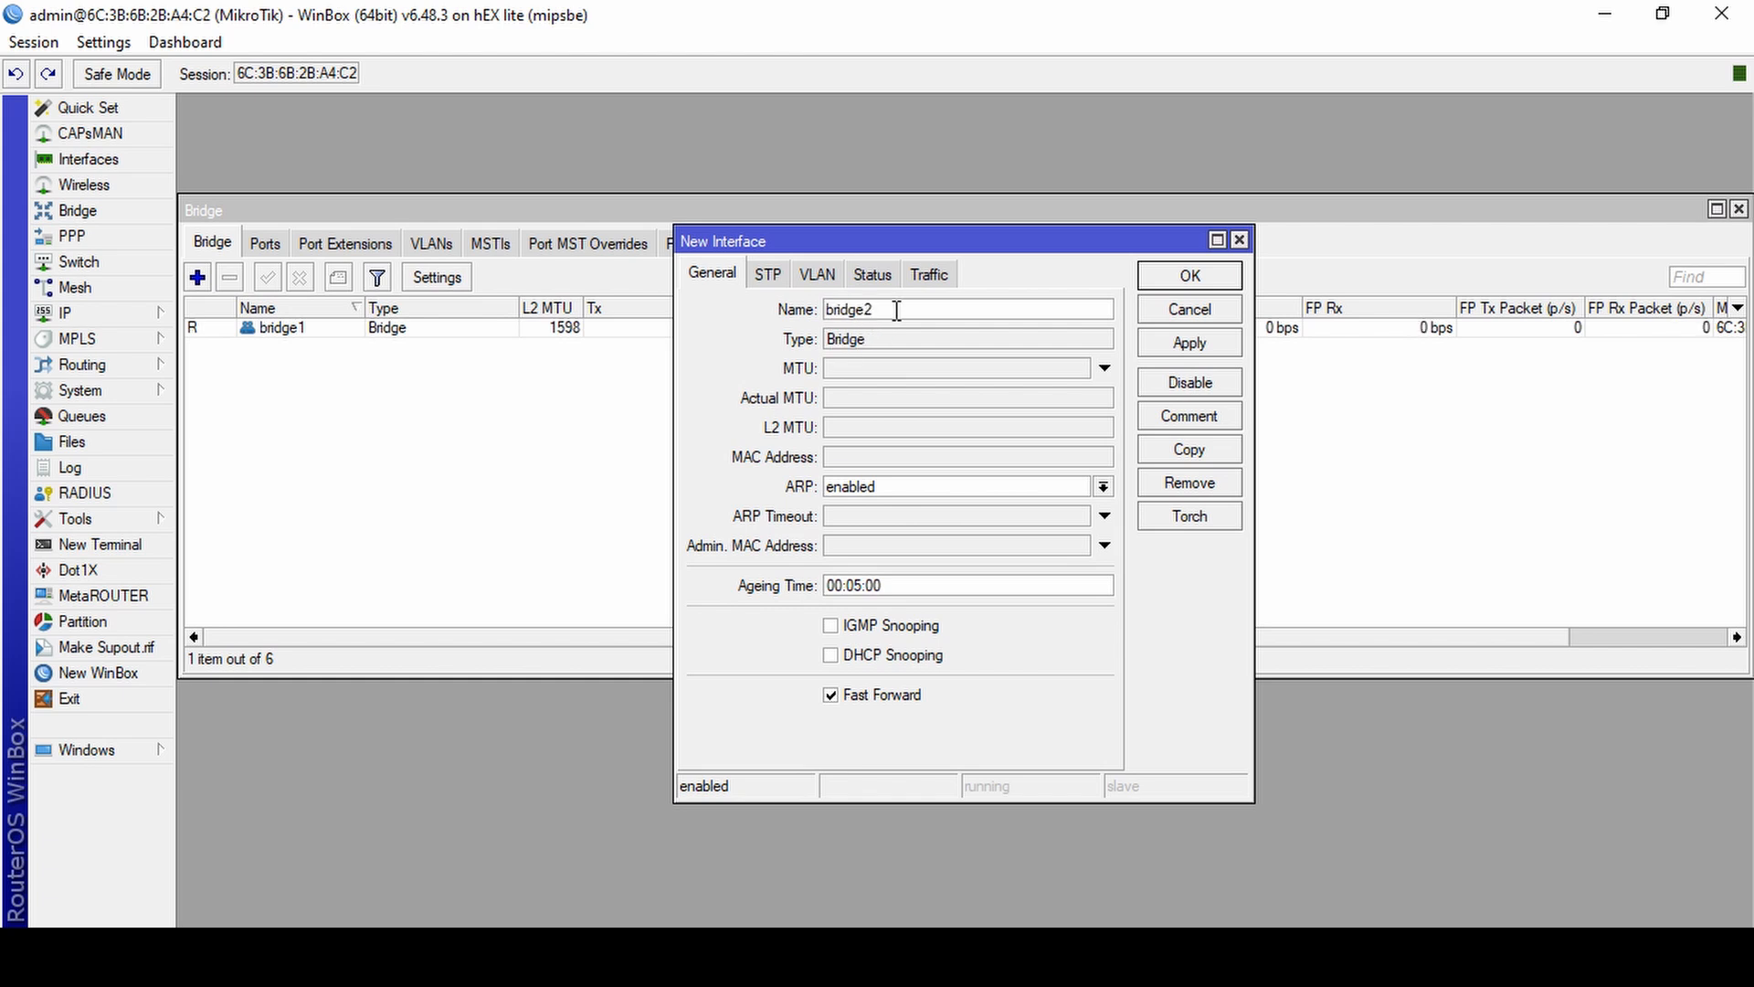
key("BackSpace")
type("hotspot")
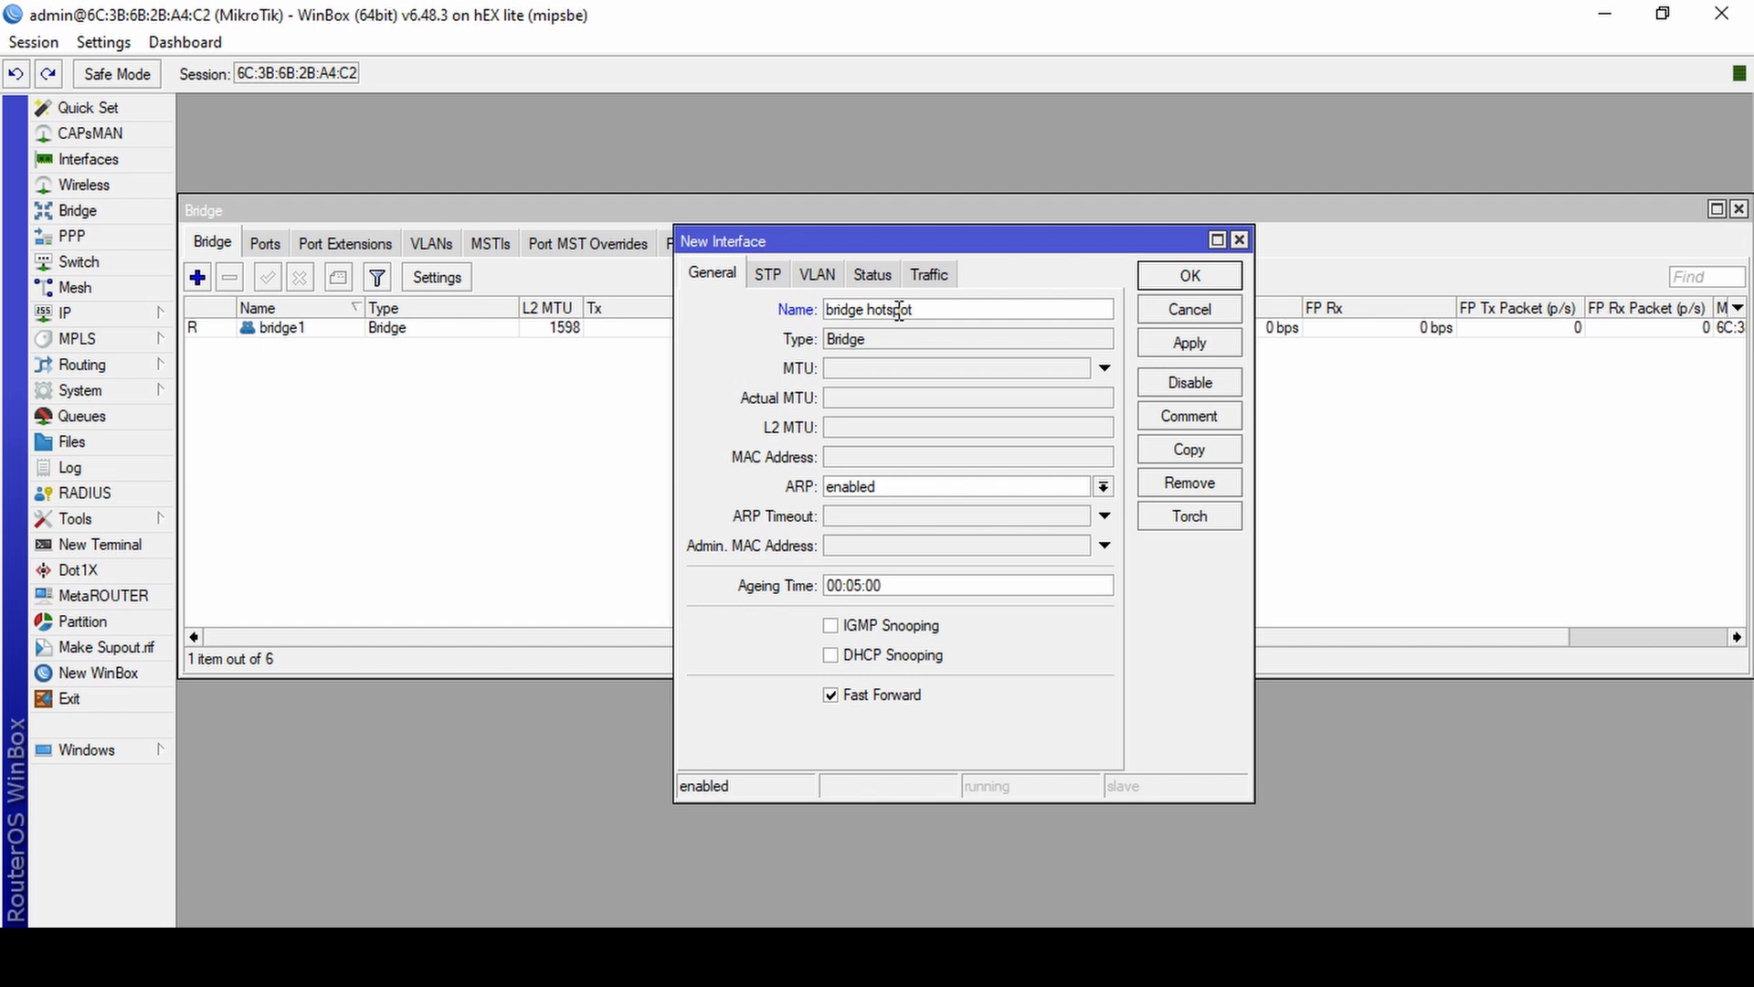
key("Return")
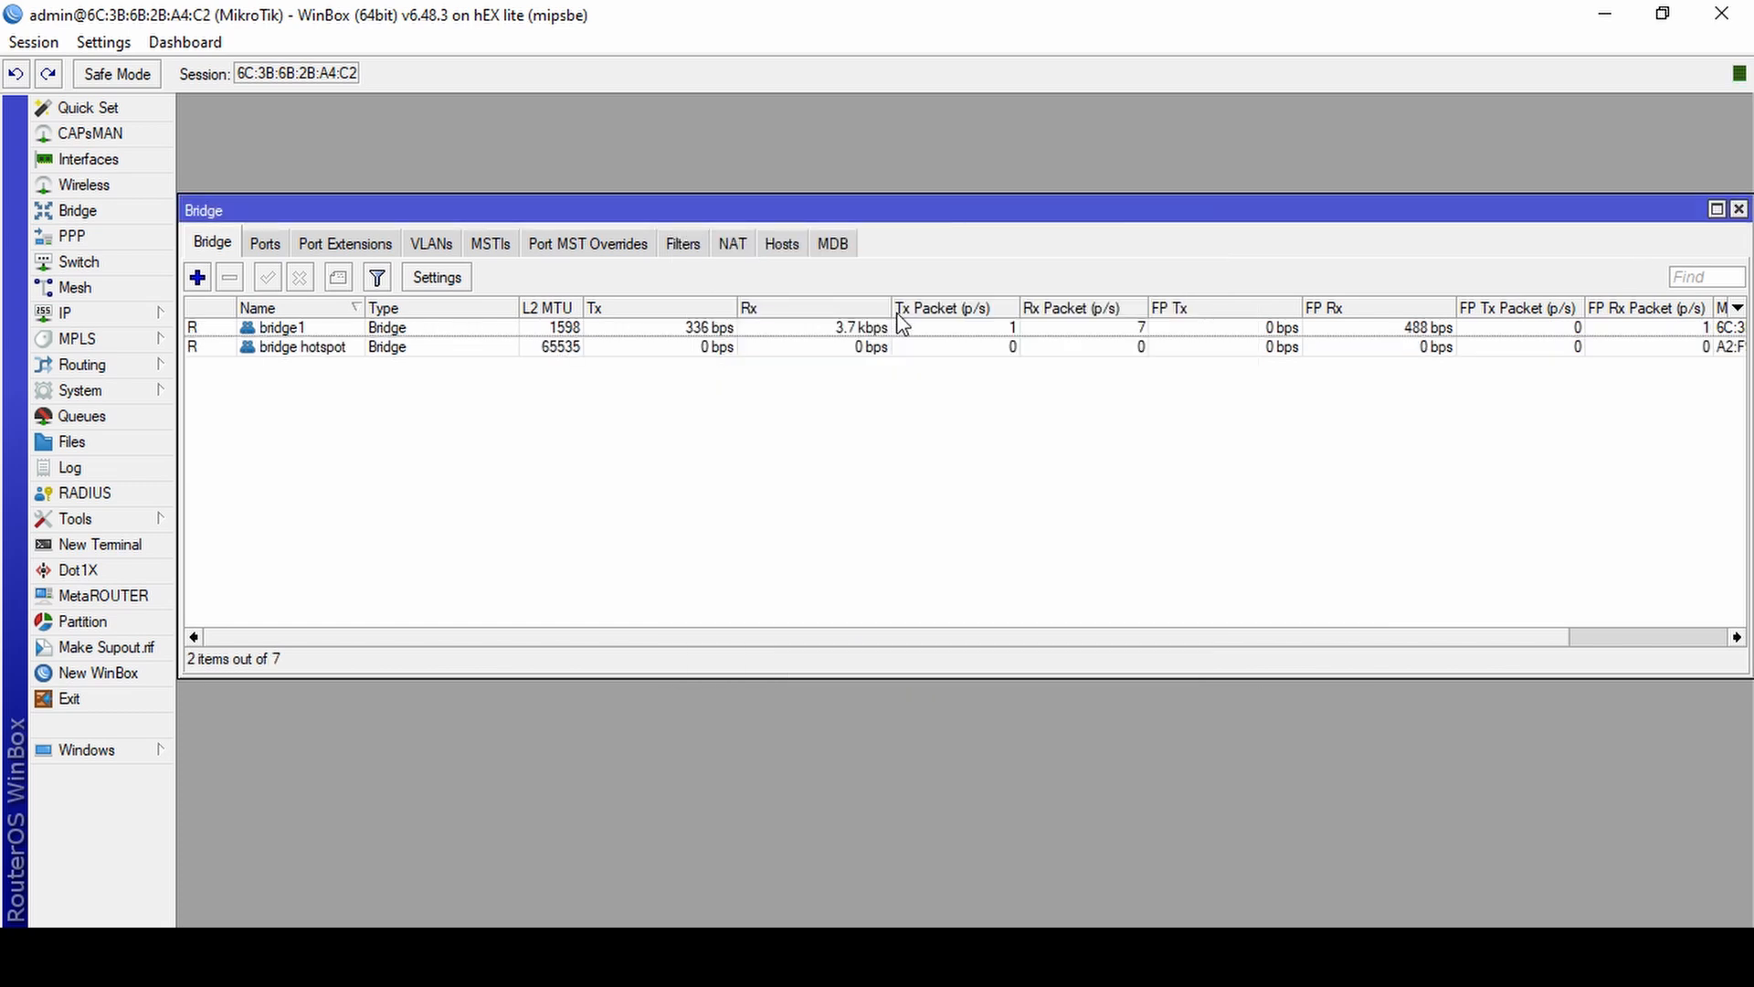
Reassign bridge port ether4 to "bridge hotspot" and apply the change.
left_click(267, 247)
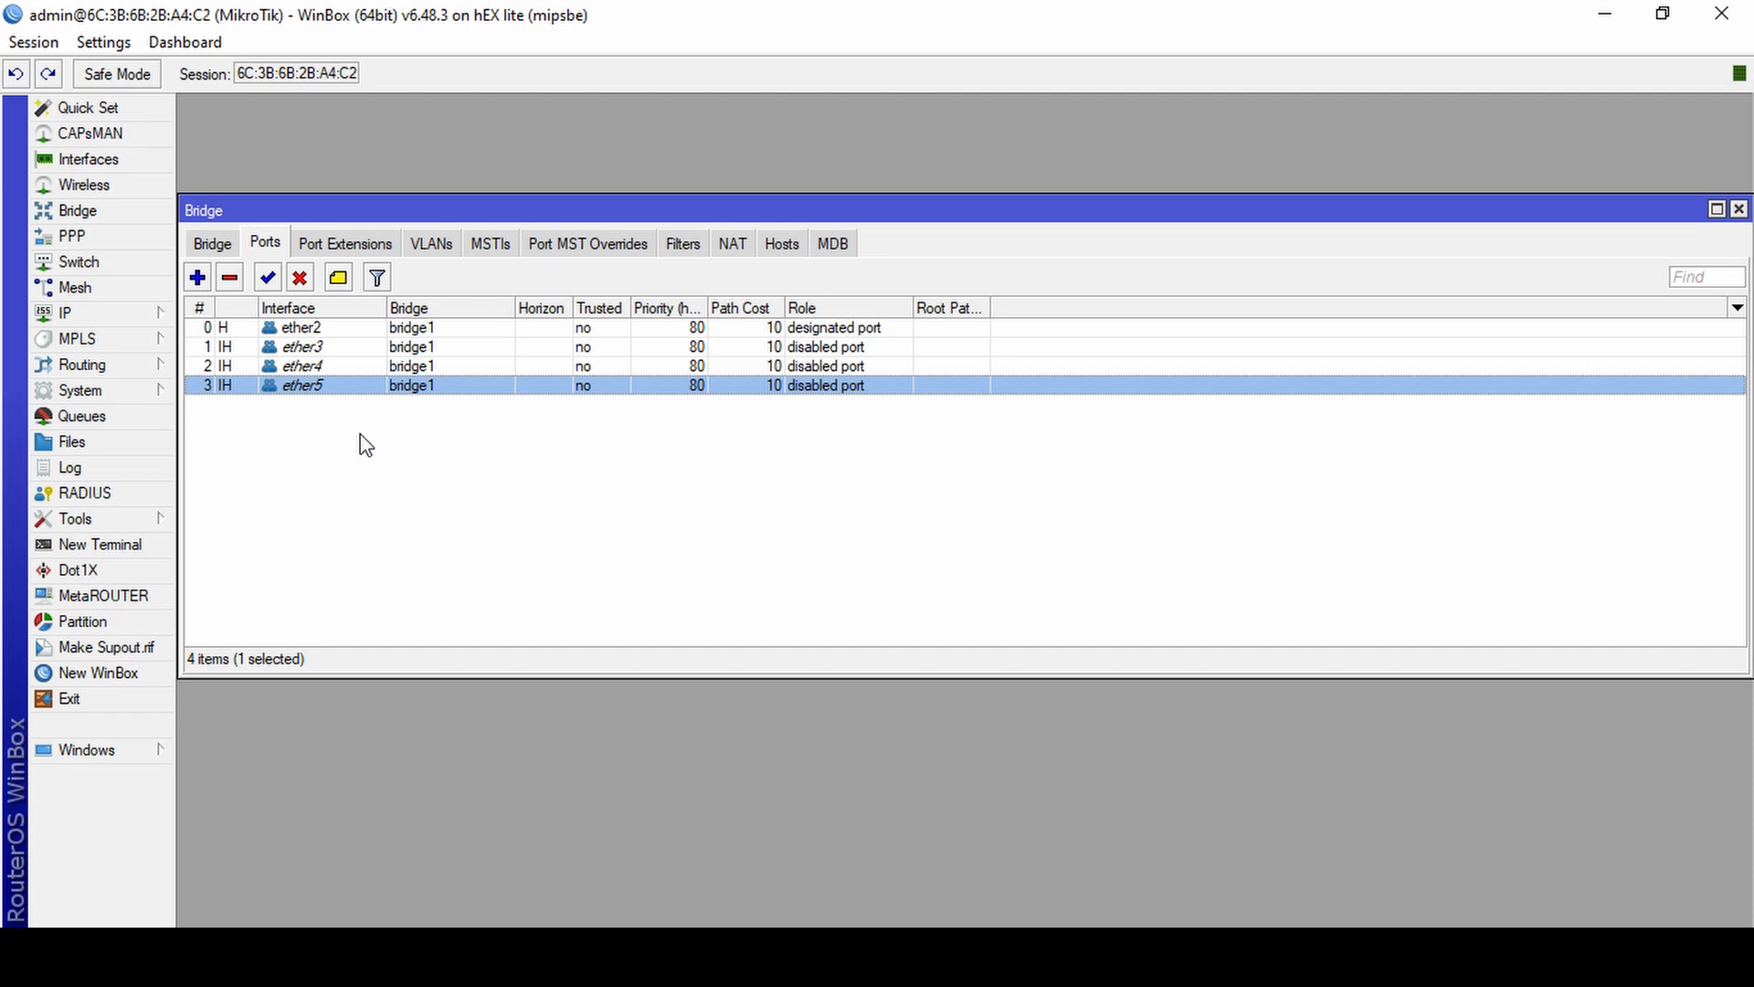
left_click(312, 367)
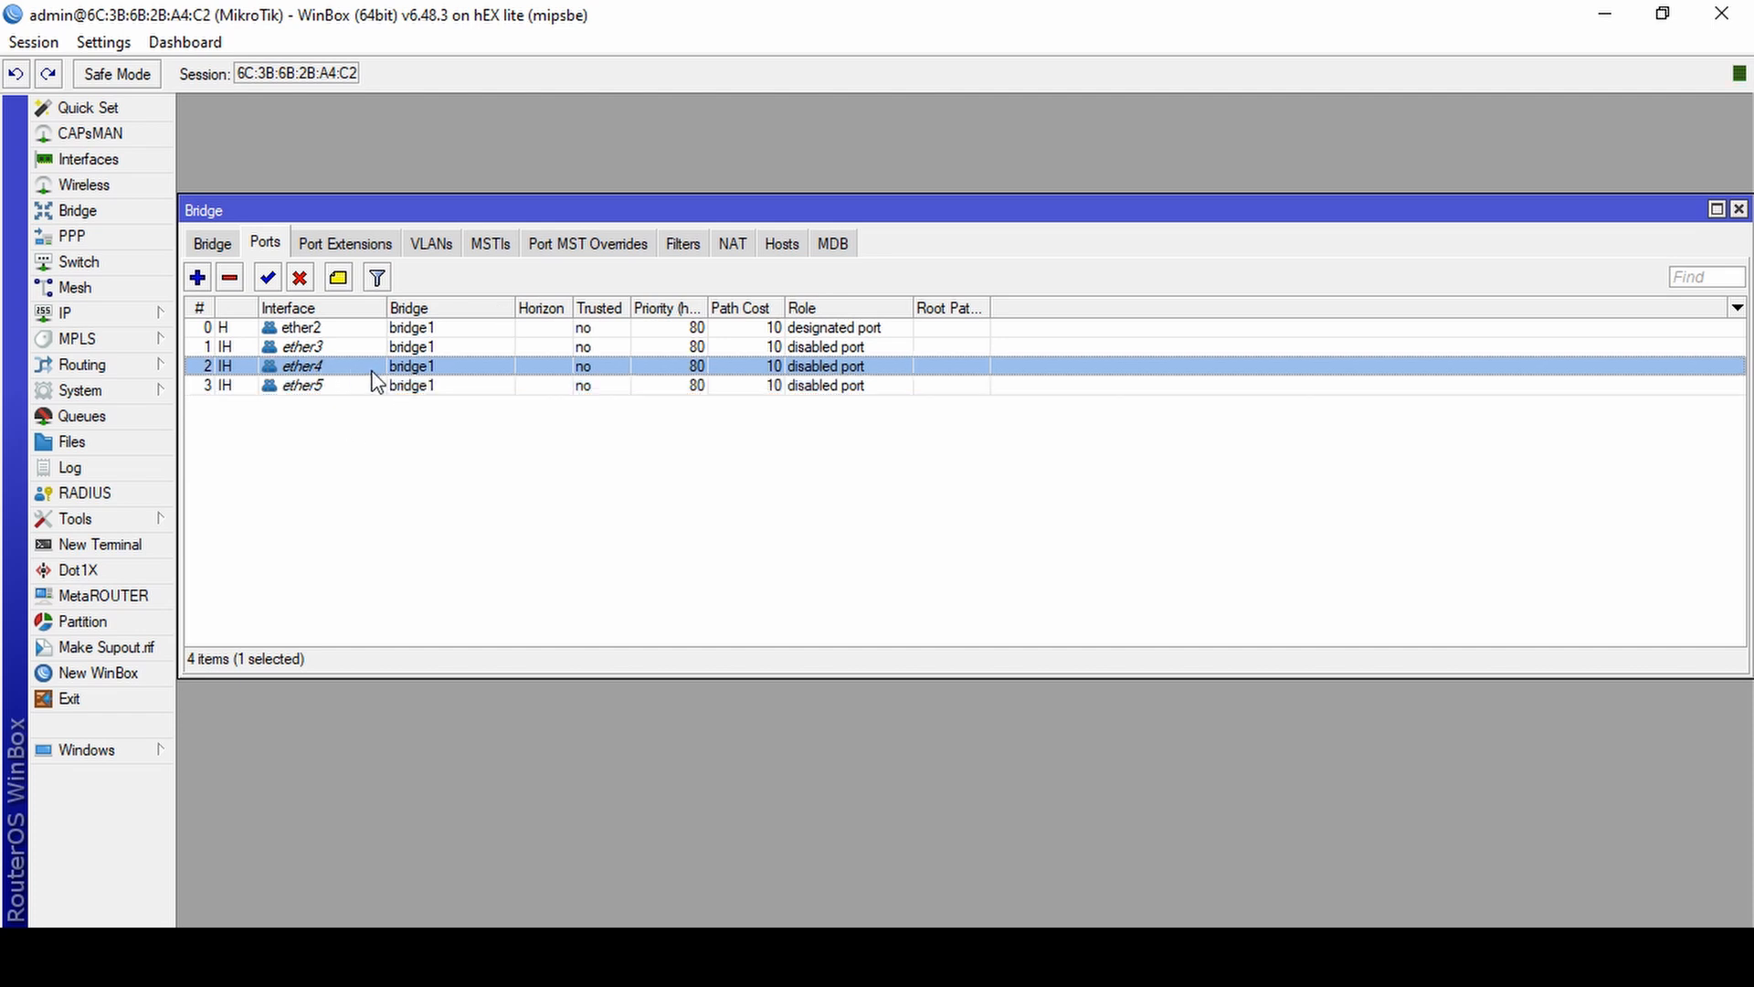
double_click(403, 370)
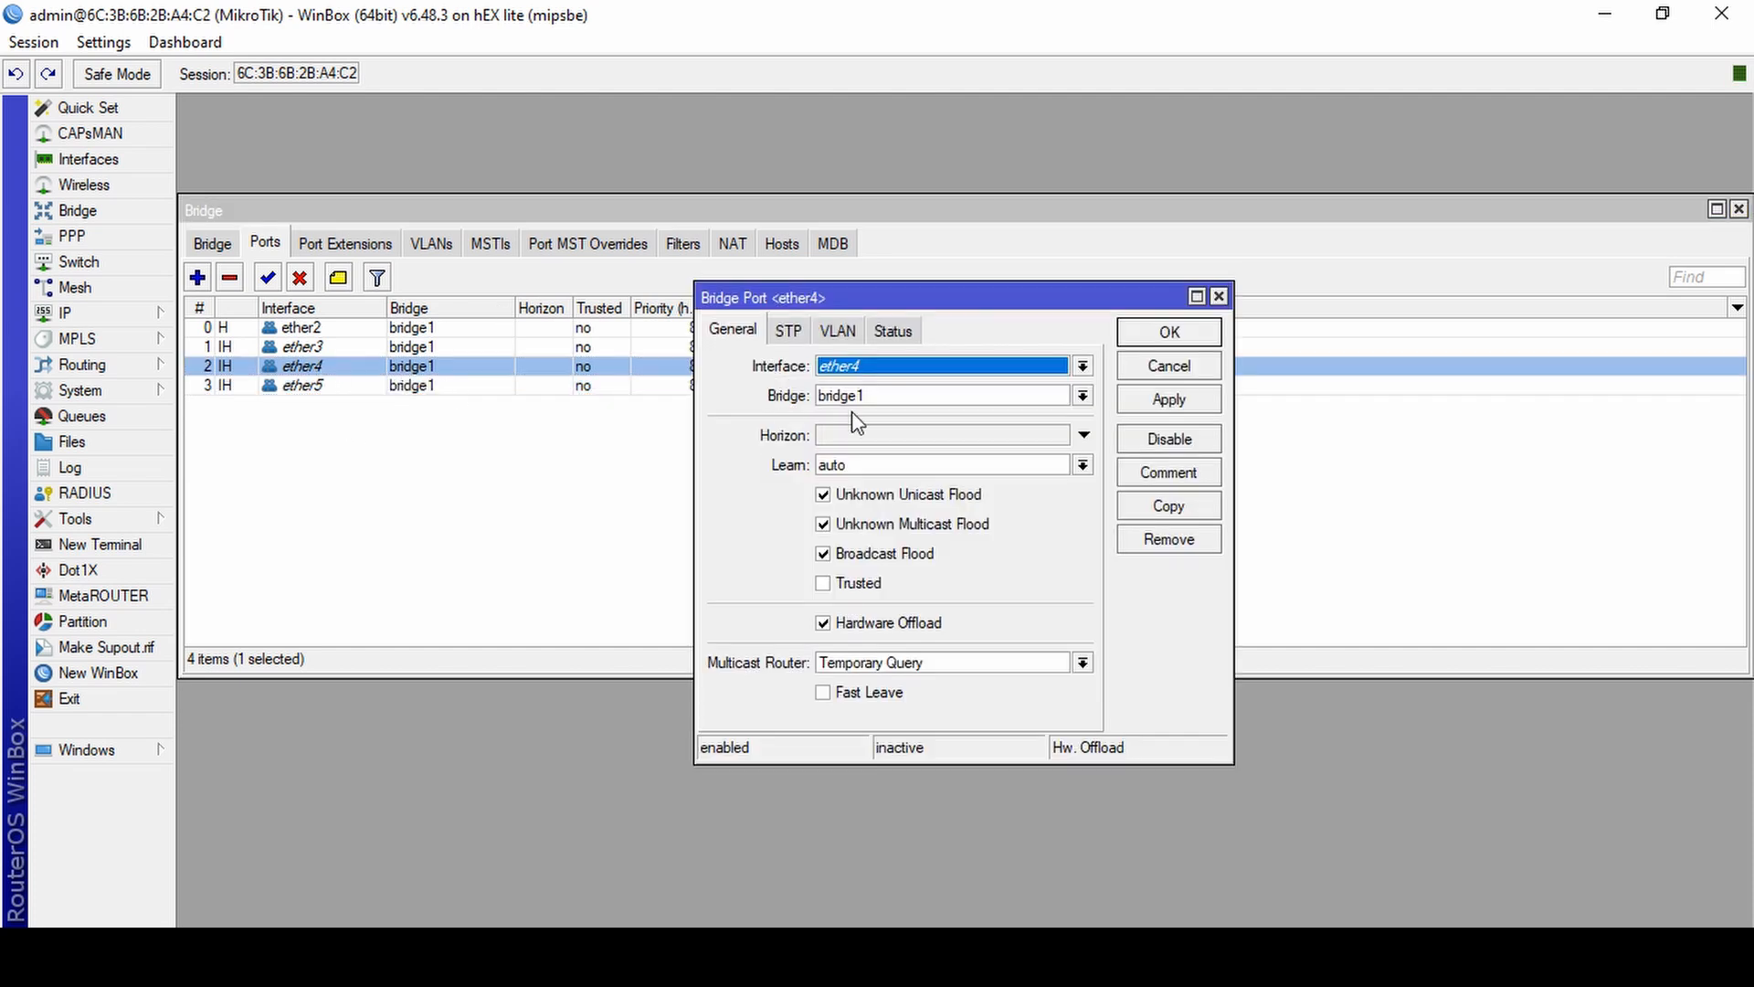
left_click(944, 397)
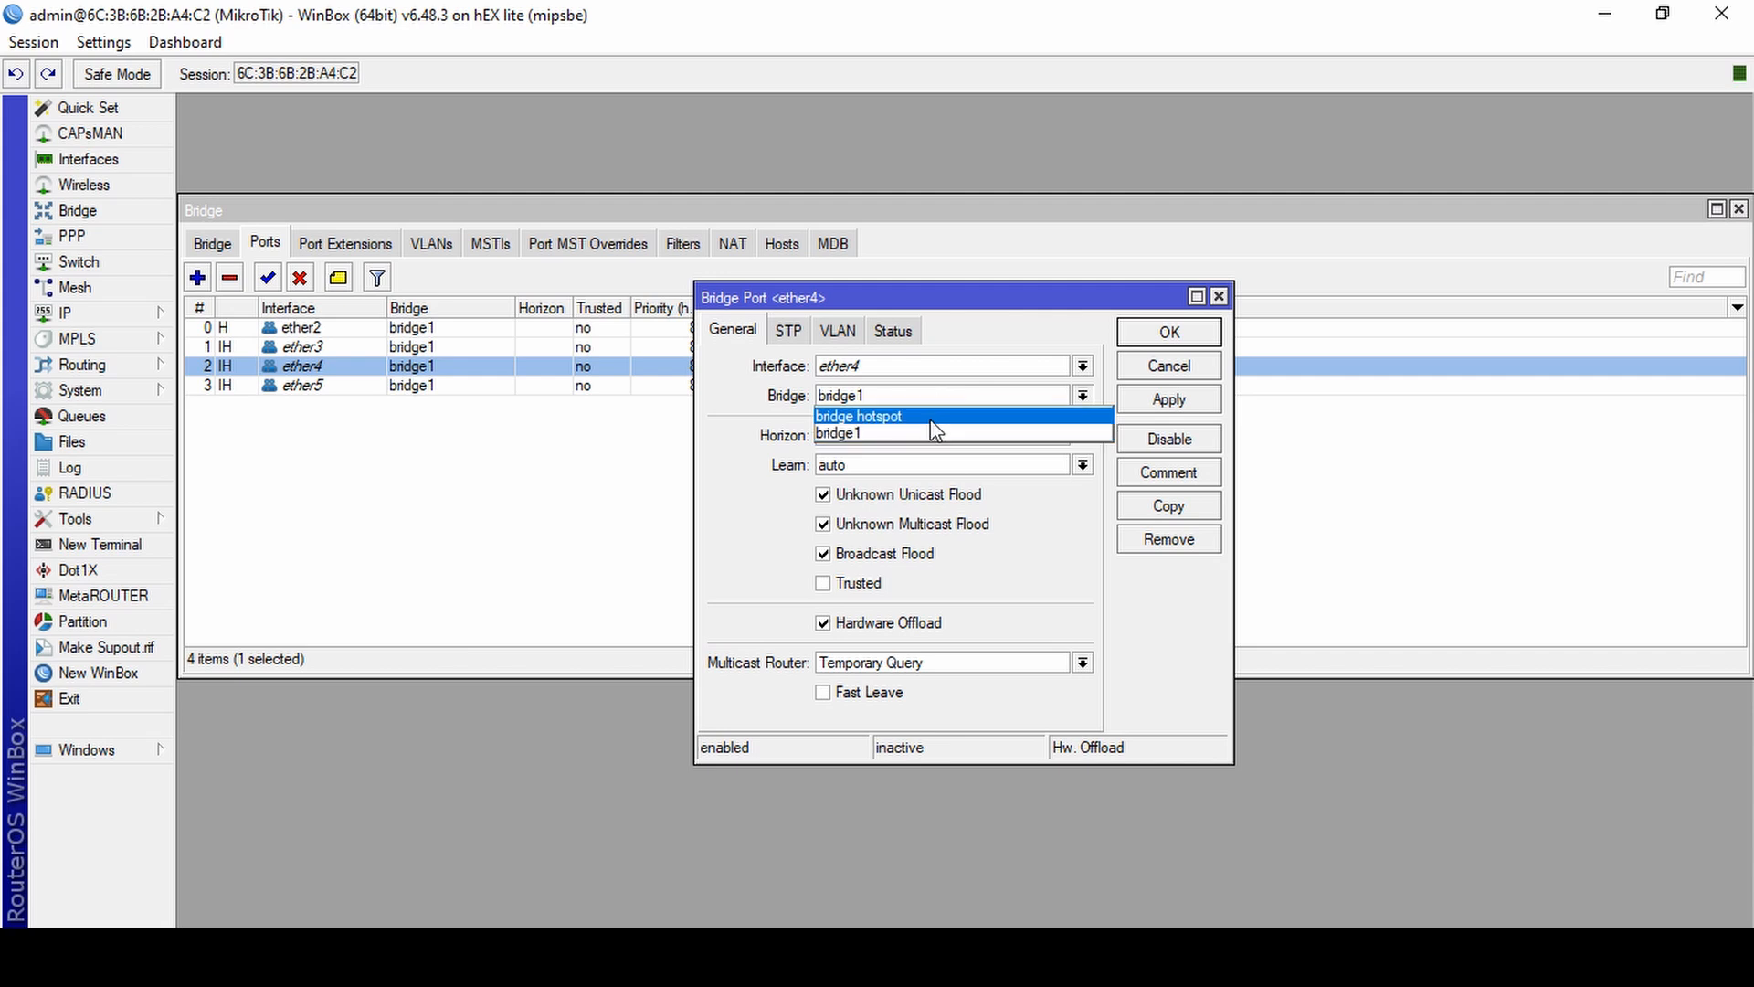
left_click(943, 411)
left_click(1155, 401)
left_click(1169, 334)
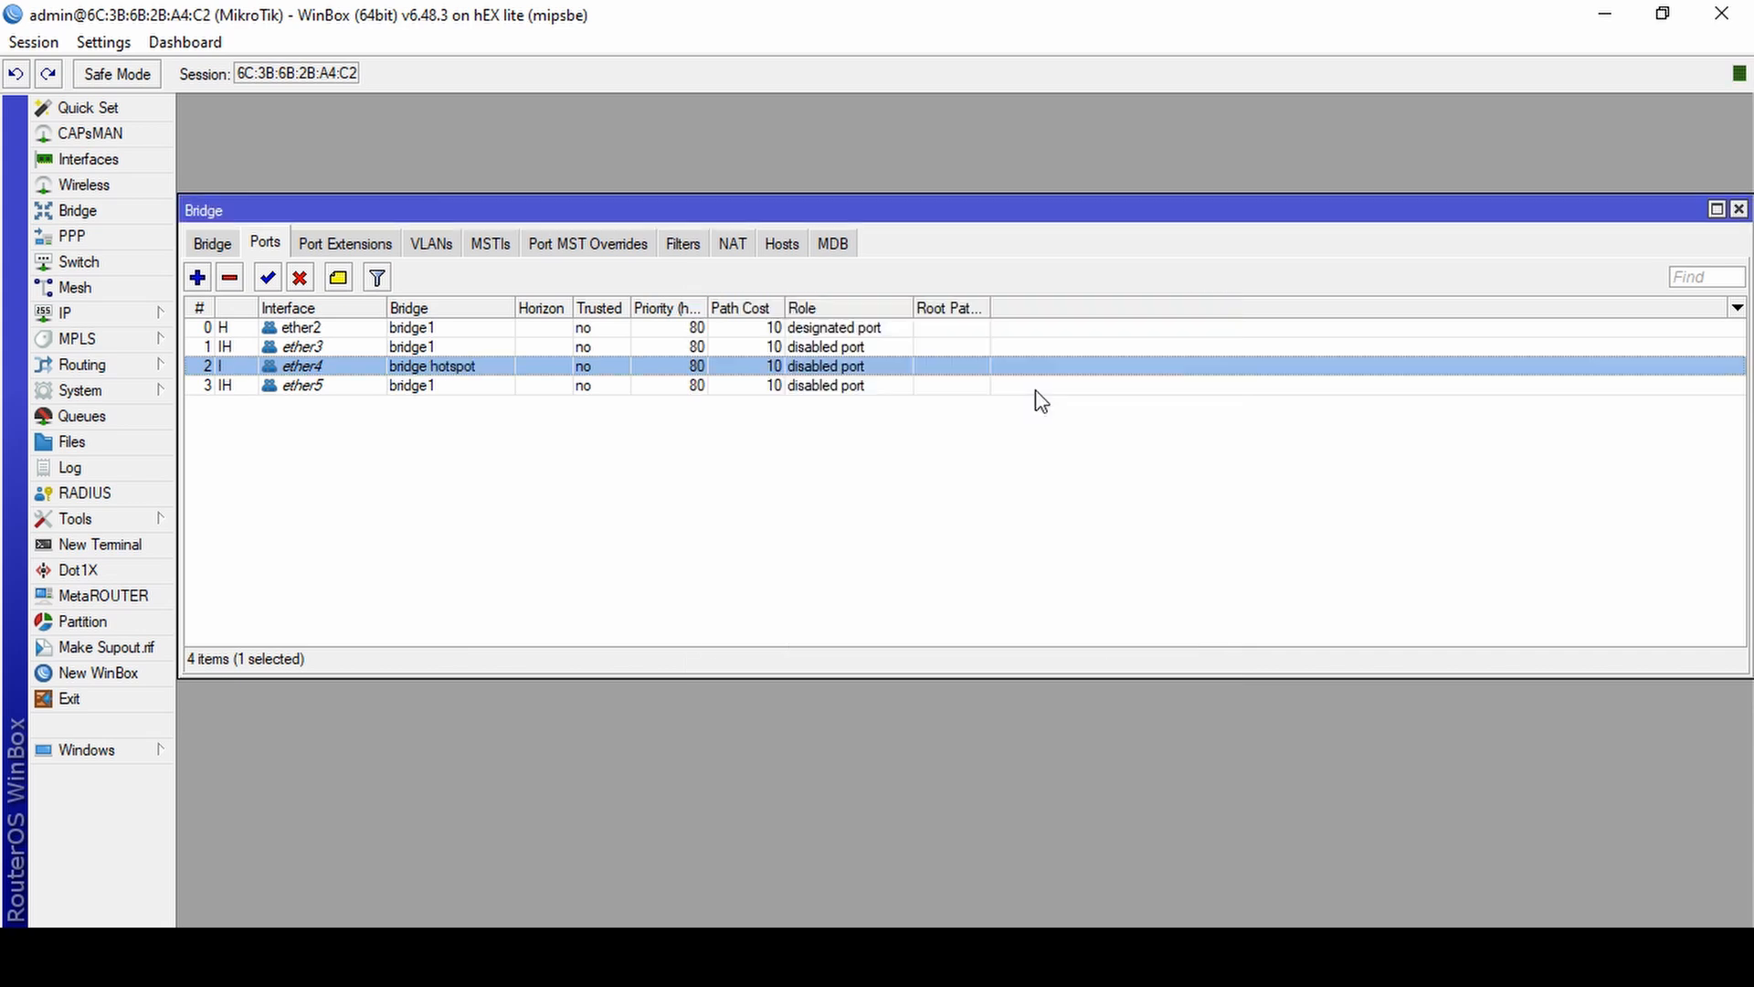
Reassign bridge port ether5 to "bridge hotspot", apply the change and close the bridge window.
left_click(446, 388)
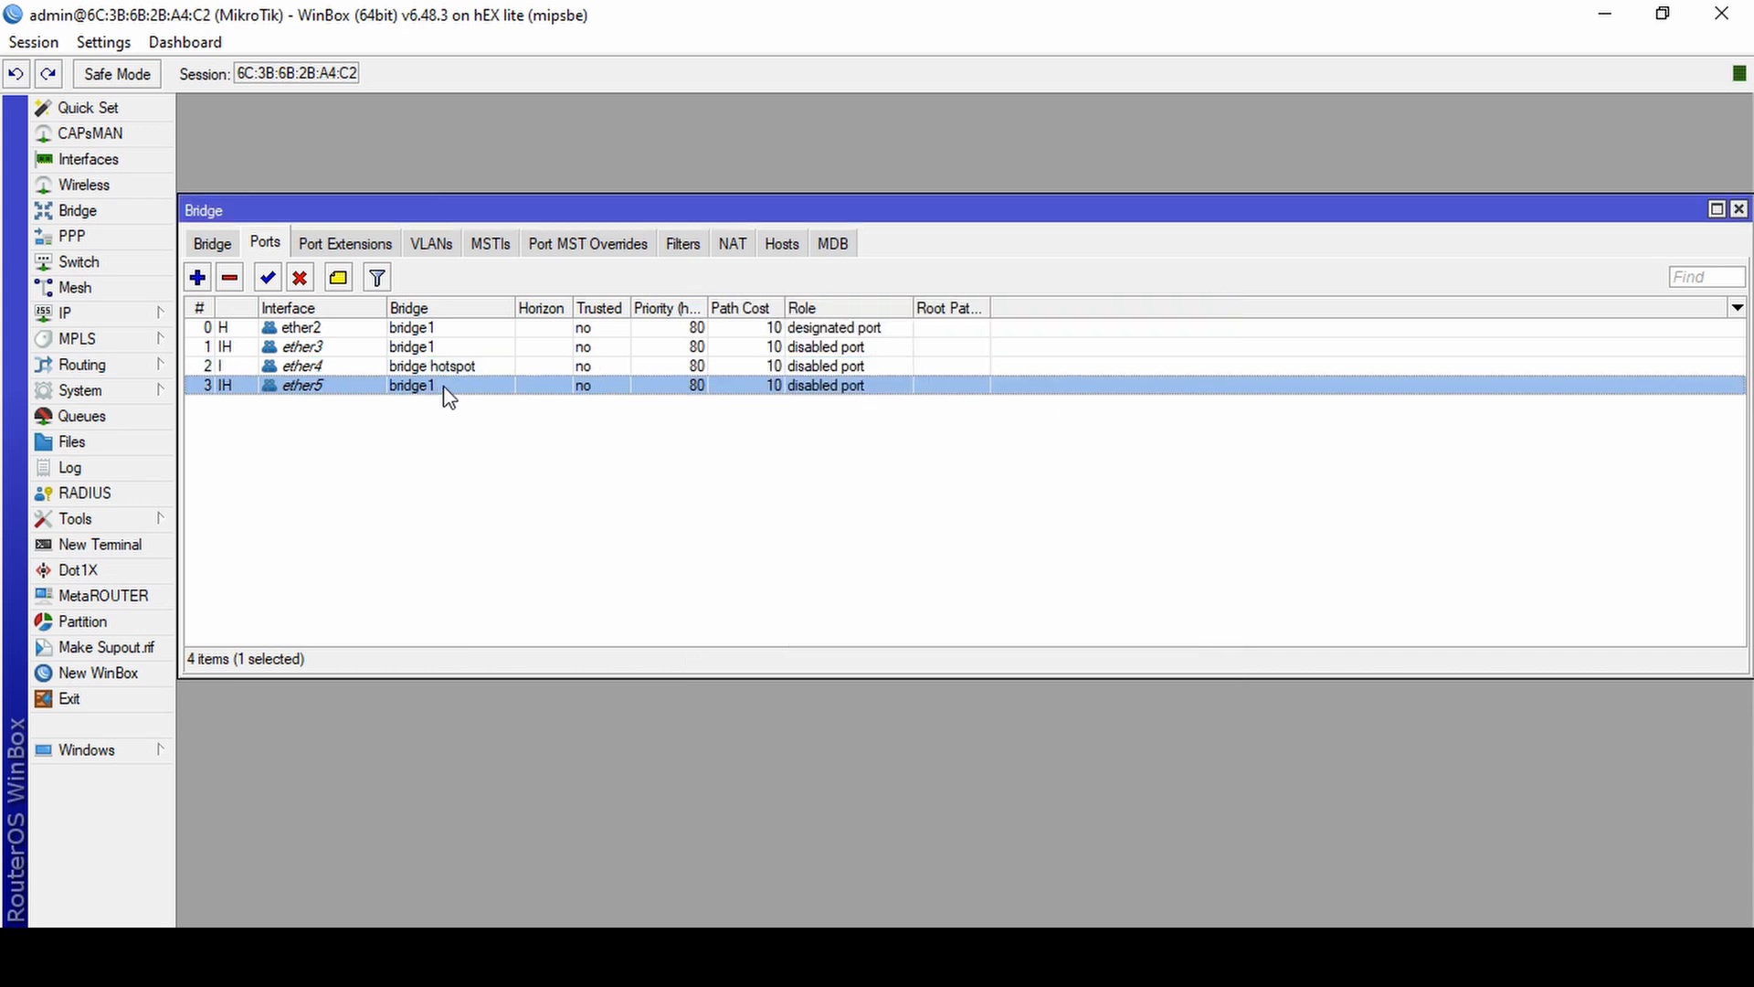
double_click(446, 387)
left_click(971, 397)
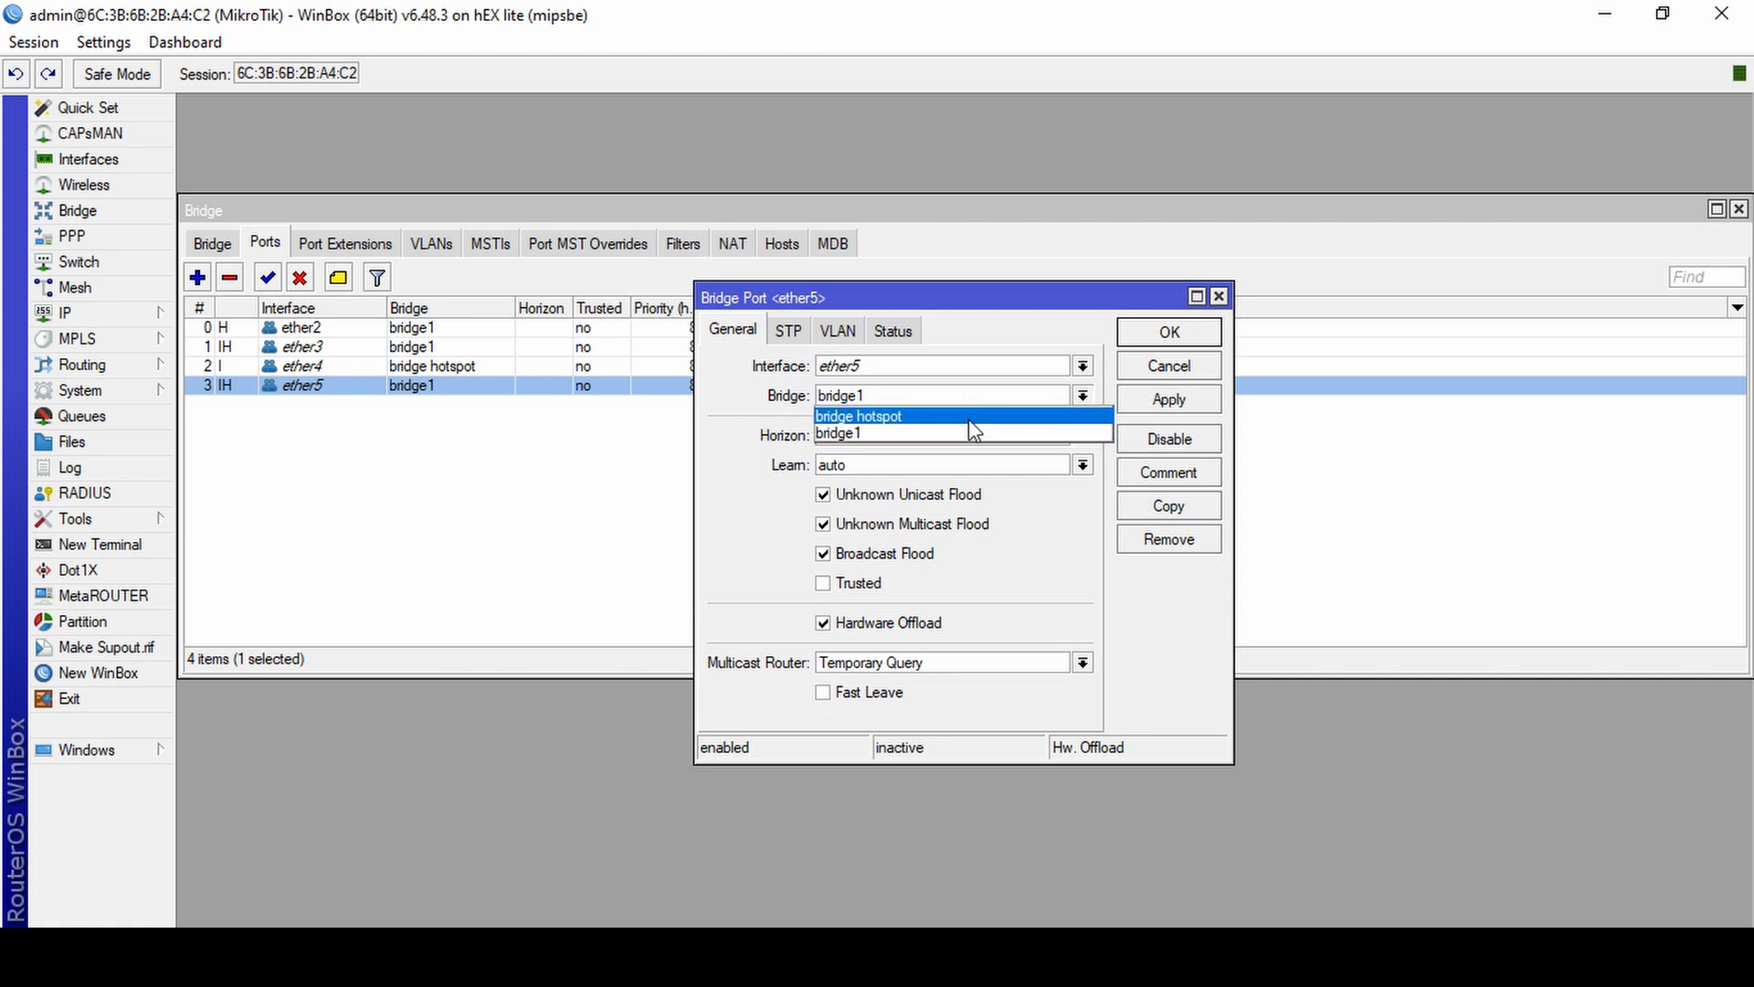
left_click(968, 419)
left_click(1165, 400)
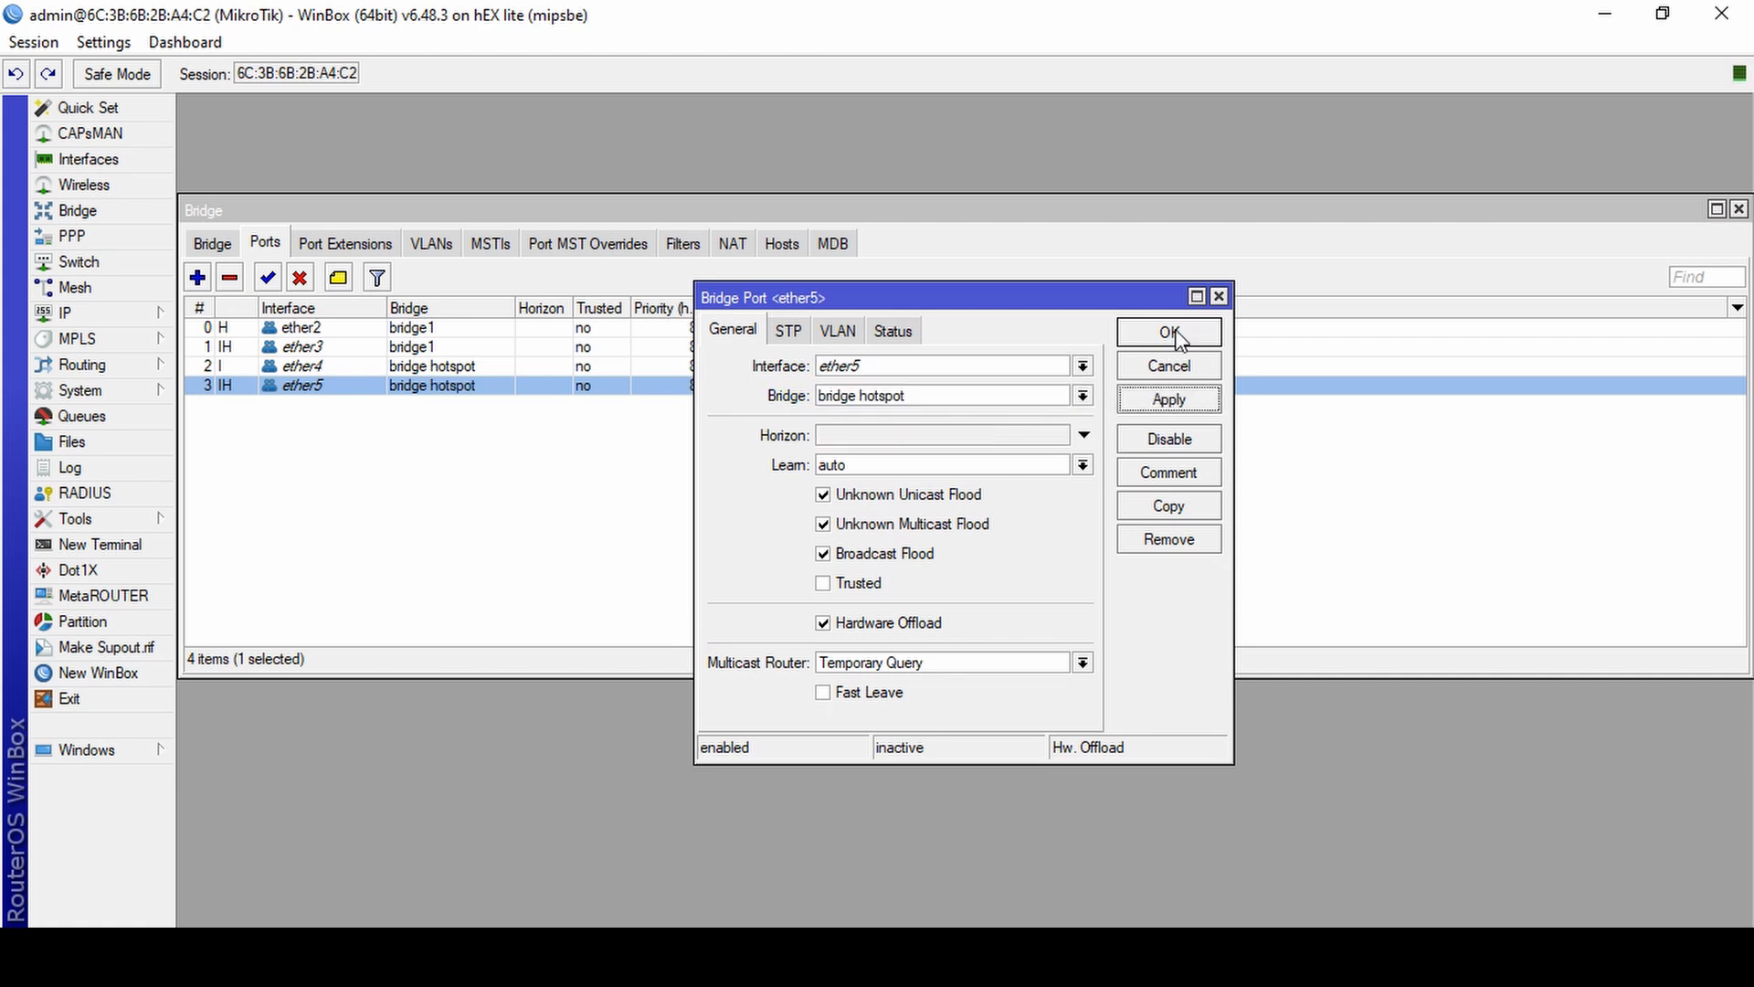
left_click(1169, 333)
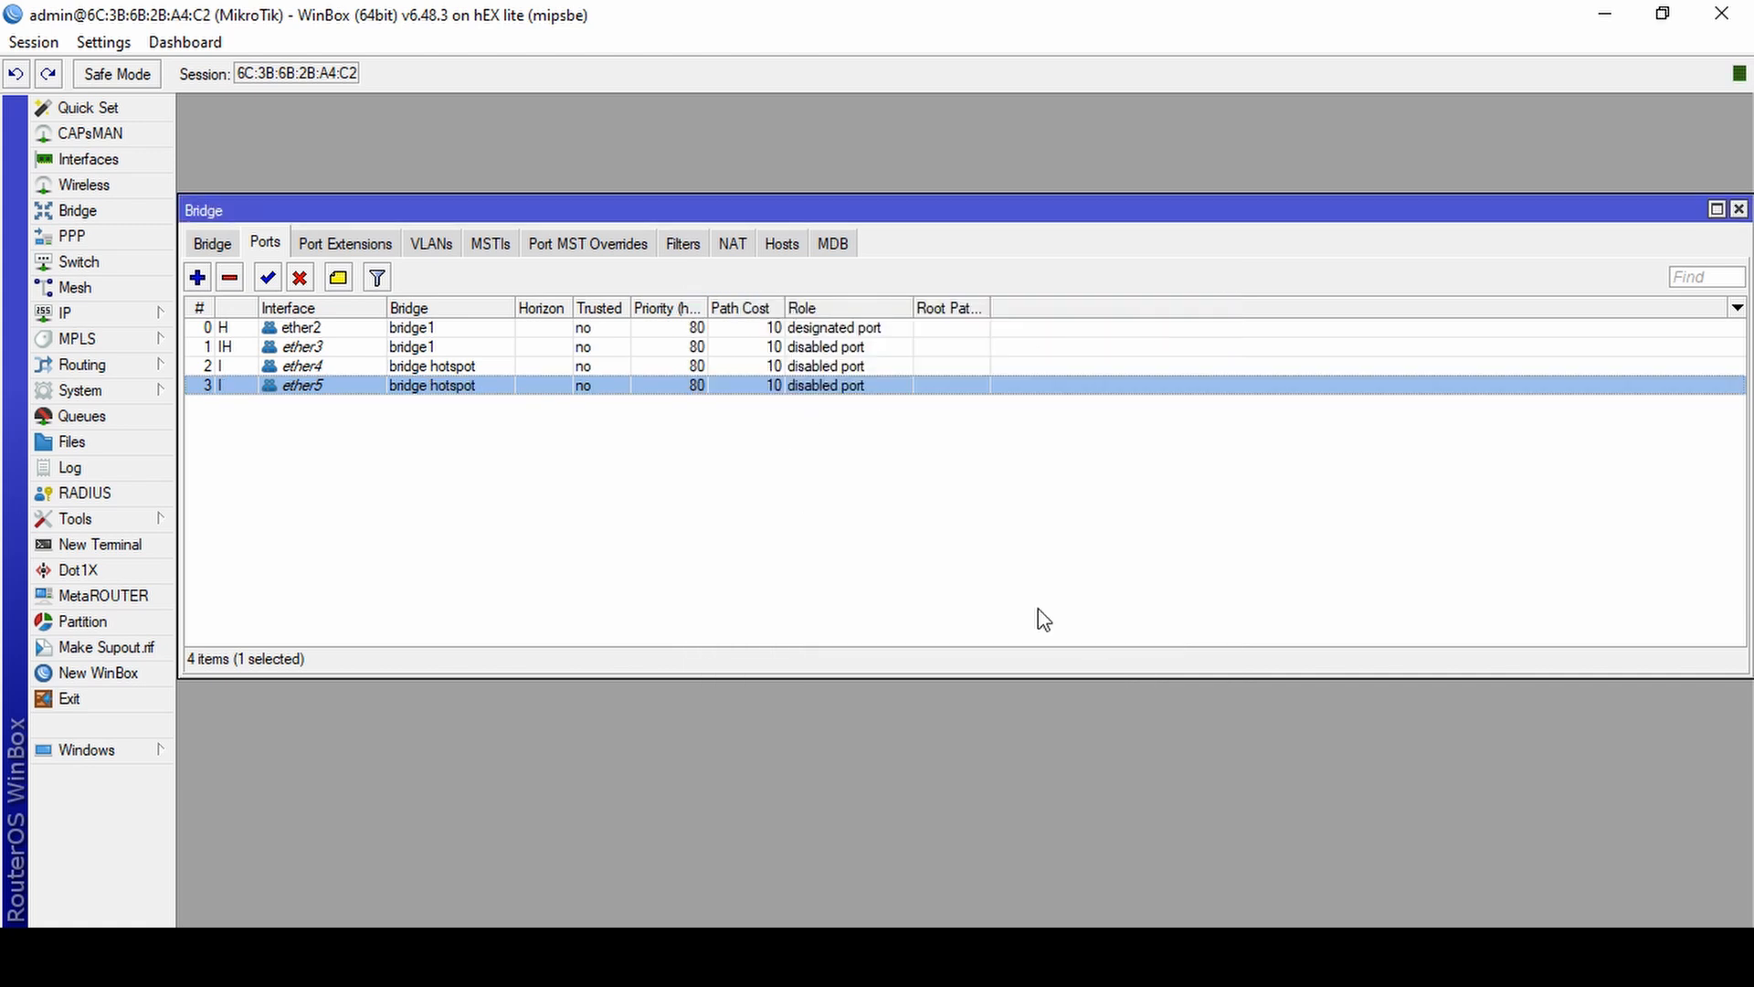
left_click(1739, 209)
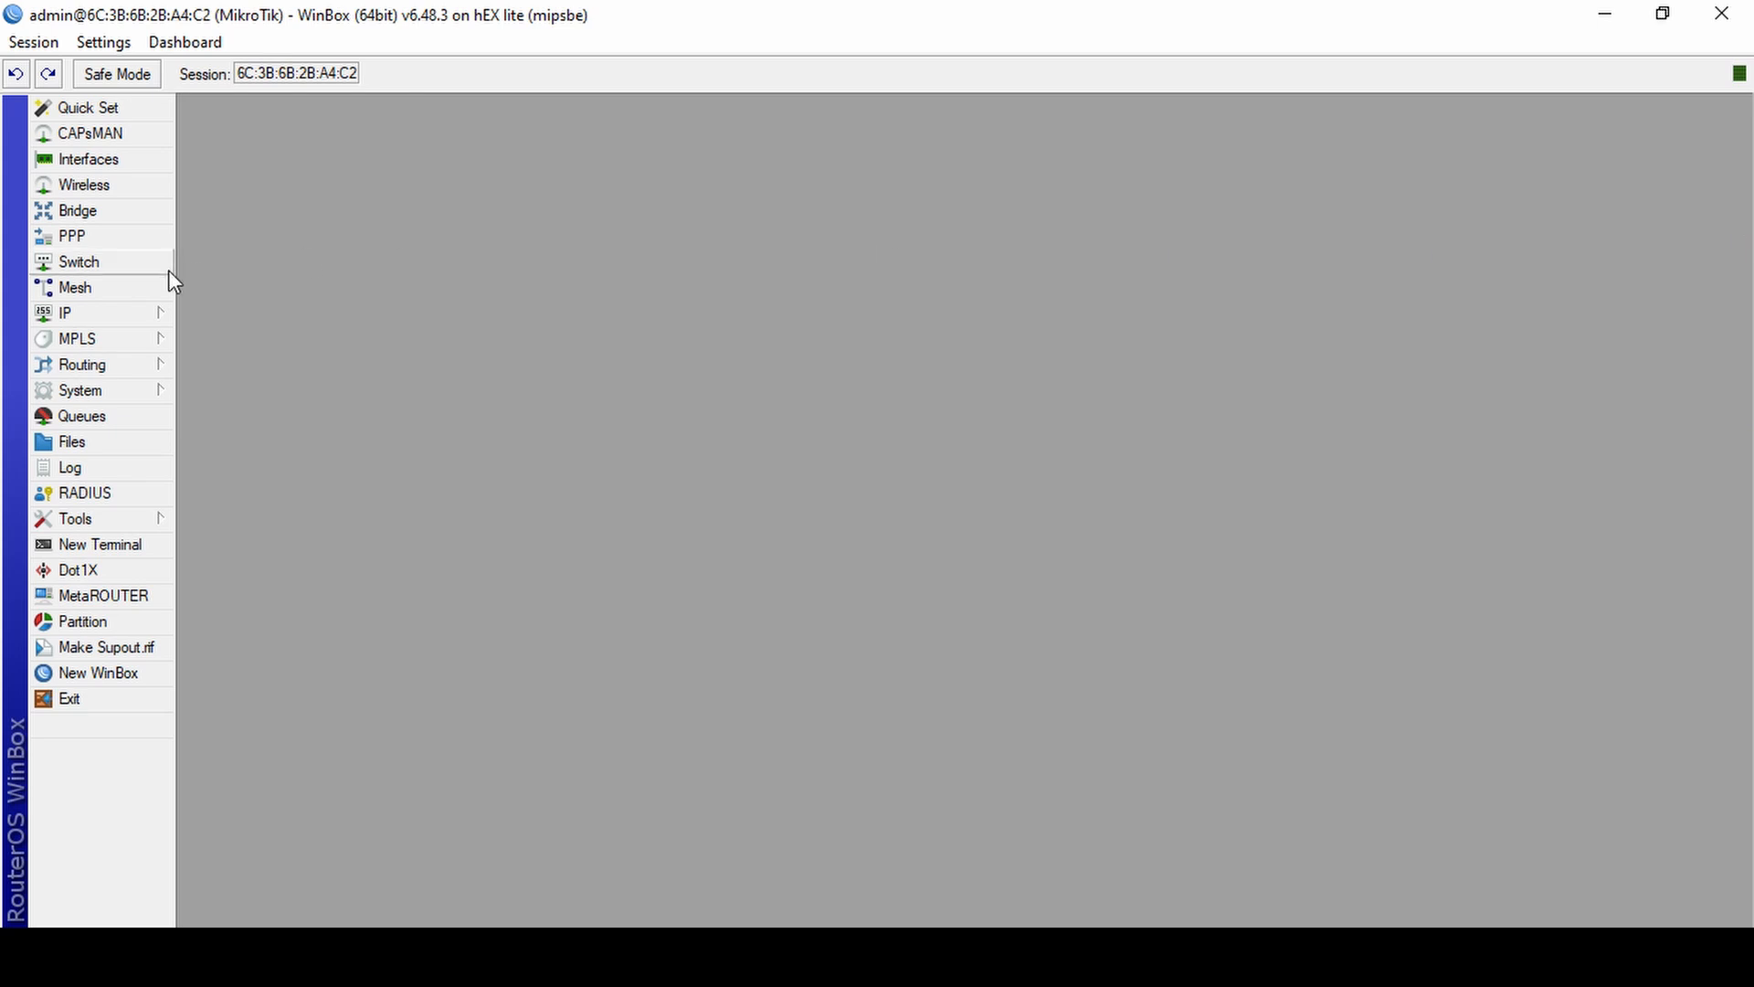
Create a new IP address entry with the address 192.168.3.1/24.
left_click(161, 312)
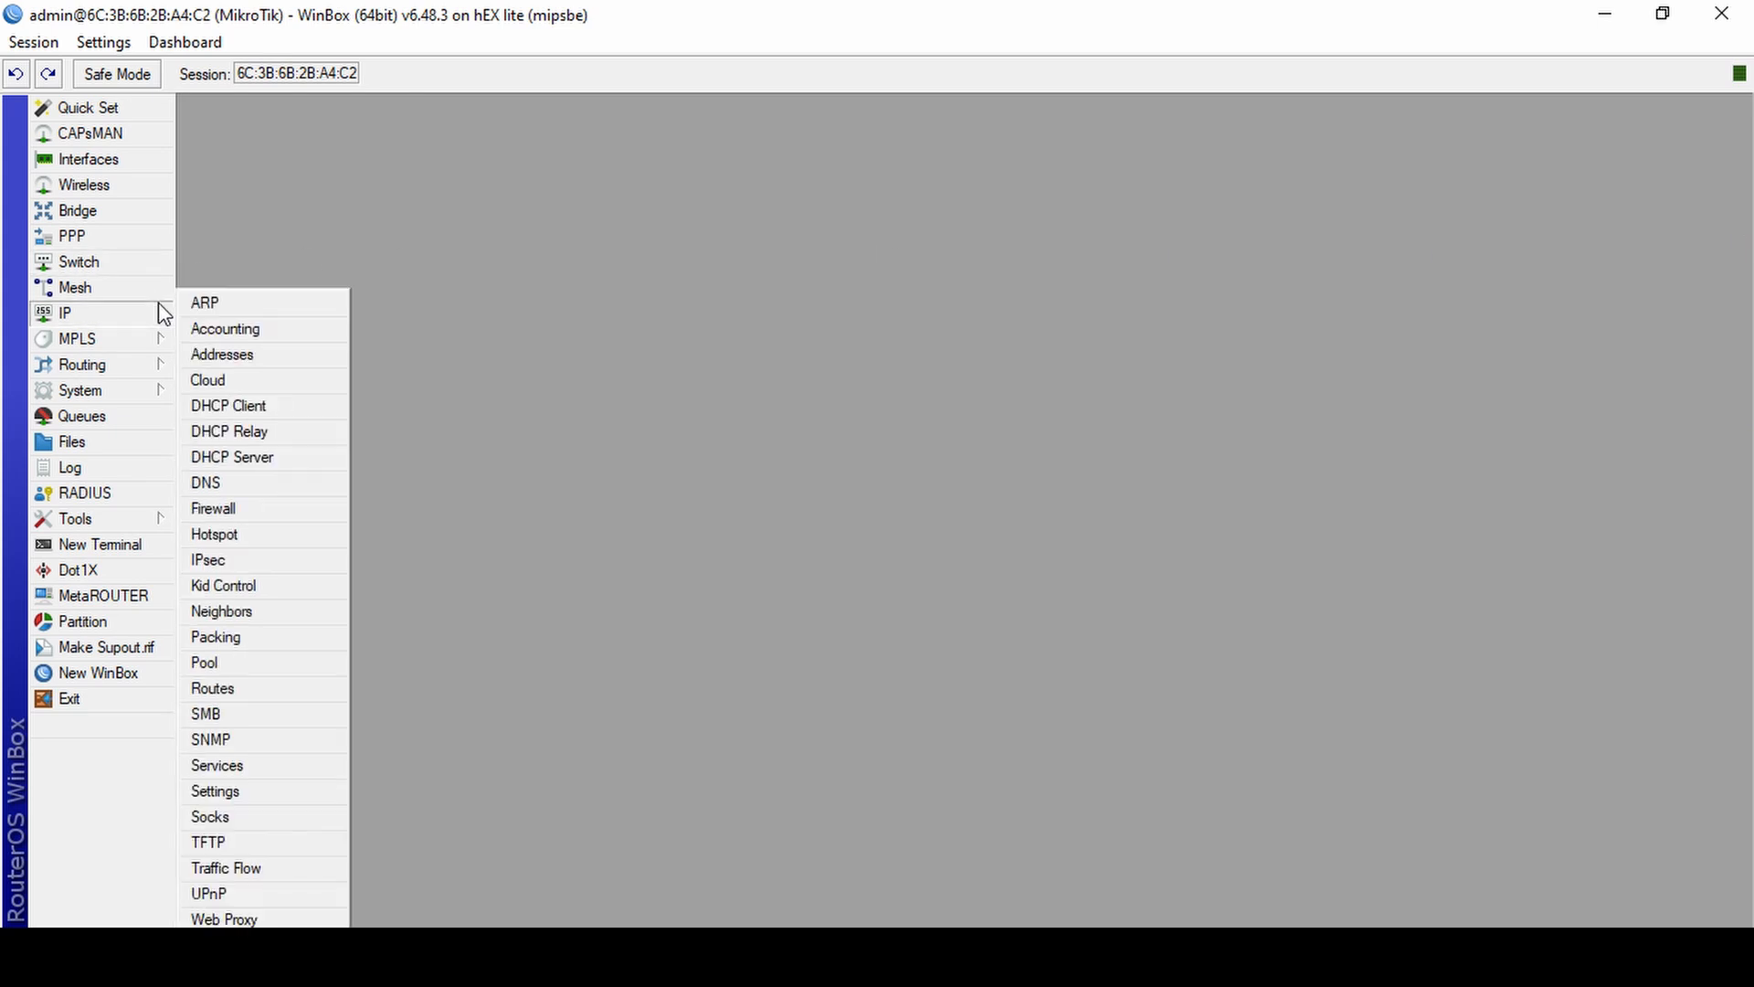
left_click(239, 354)
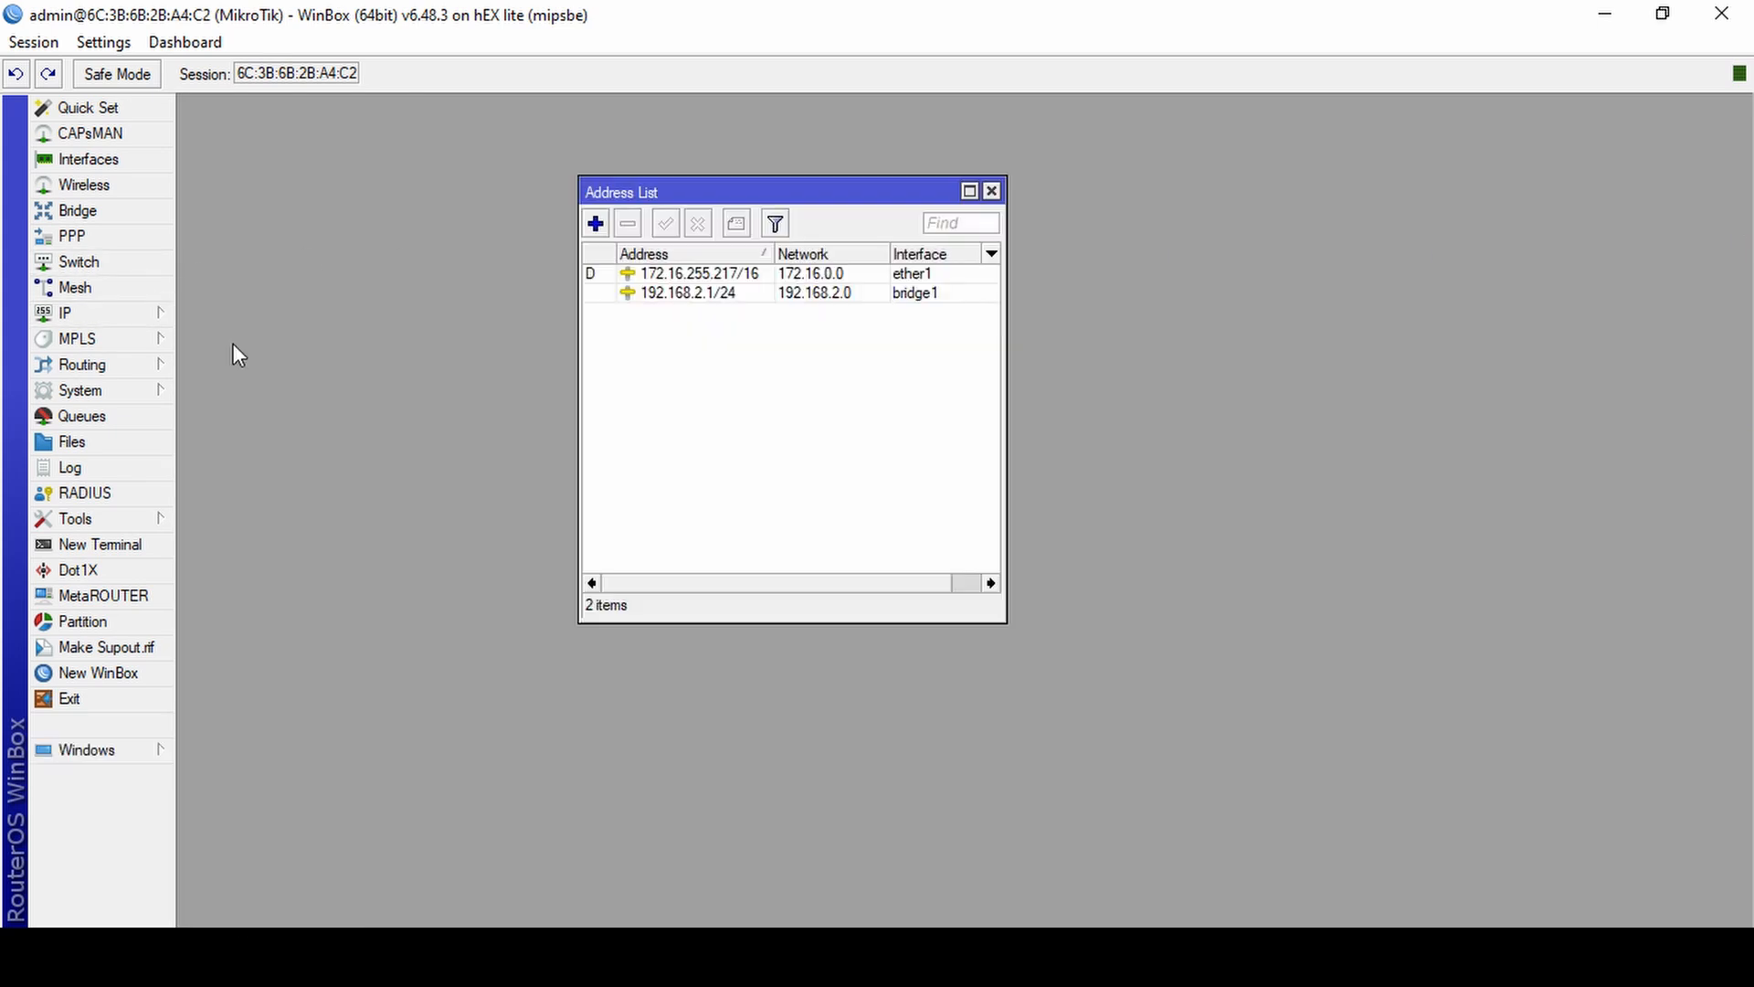
left_click(595, 224)
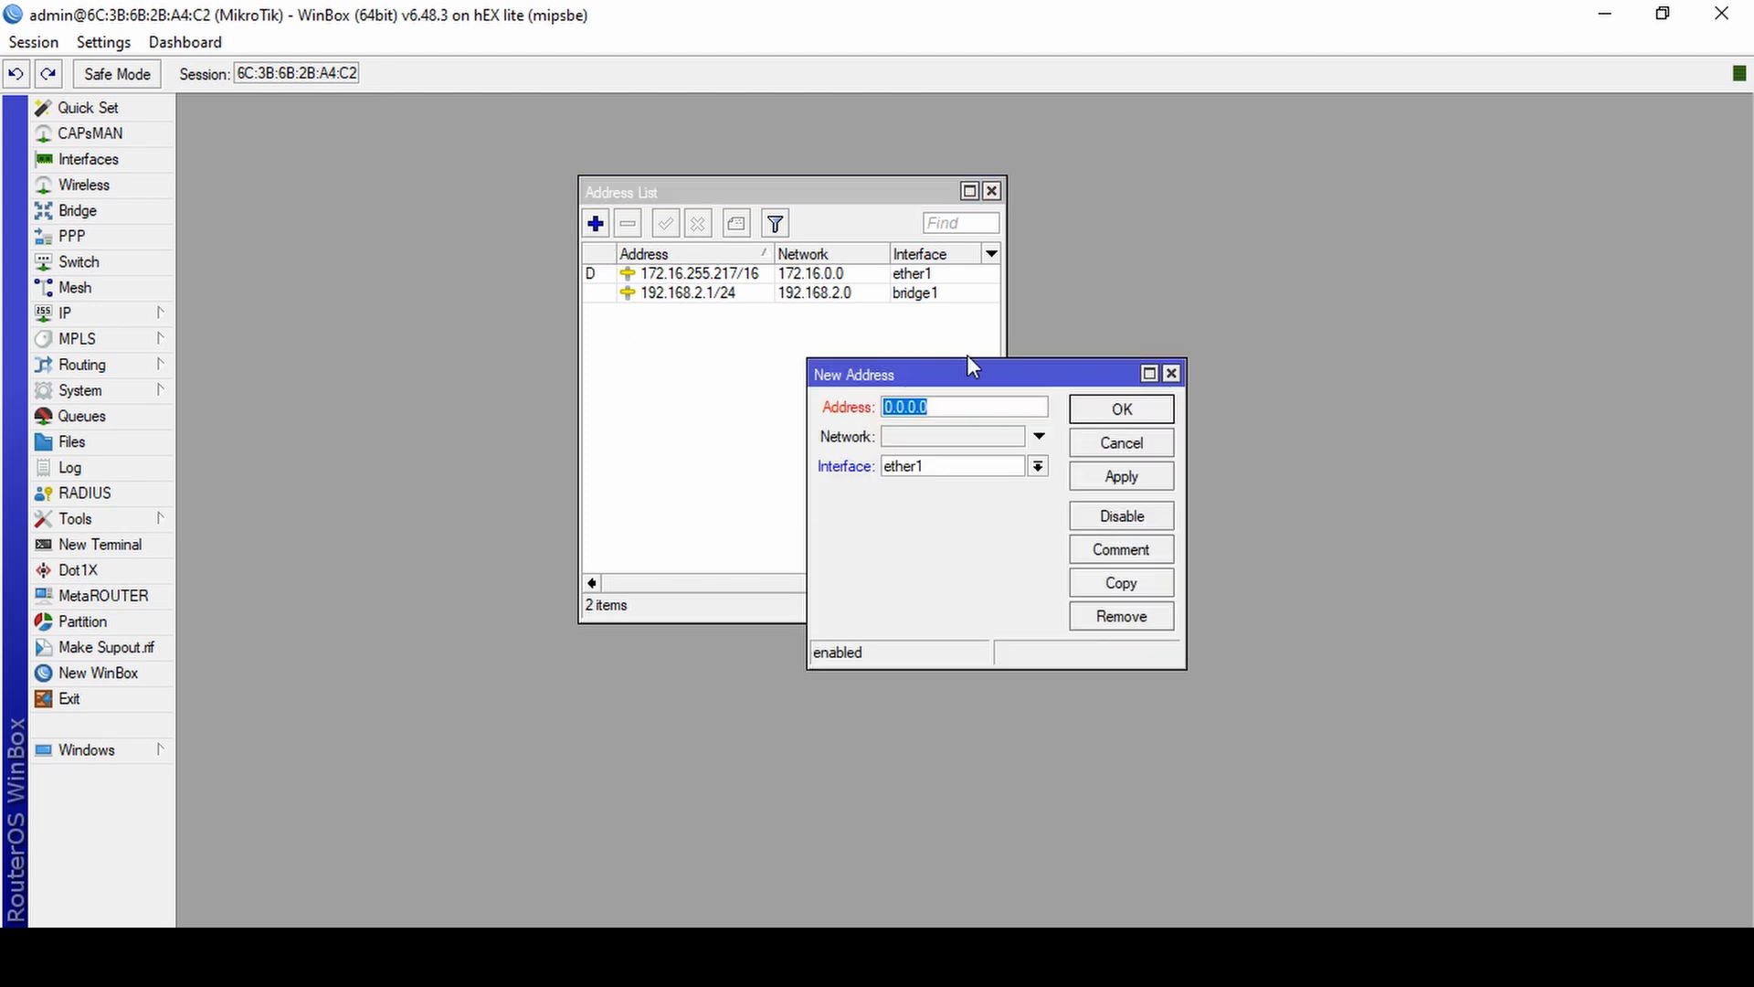
left_click_drag(966, 370, 855, 359)
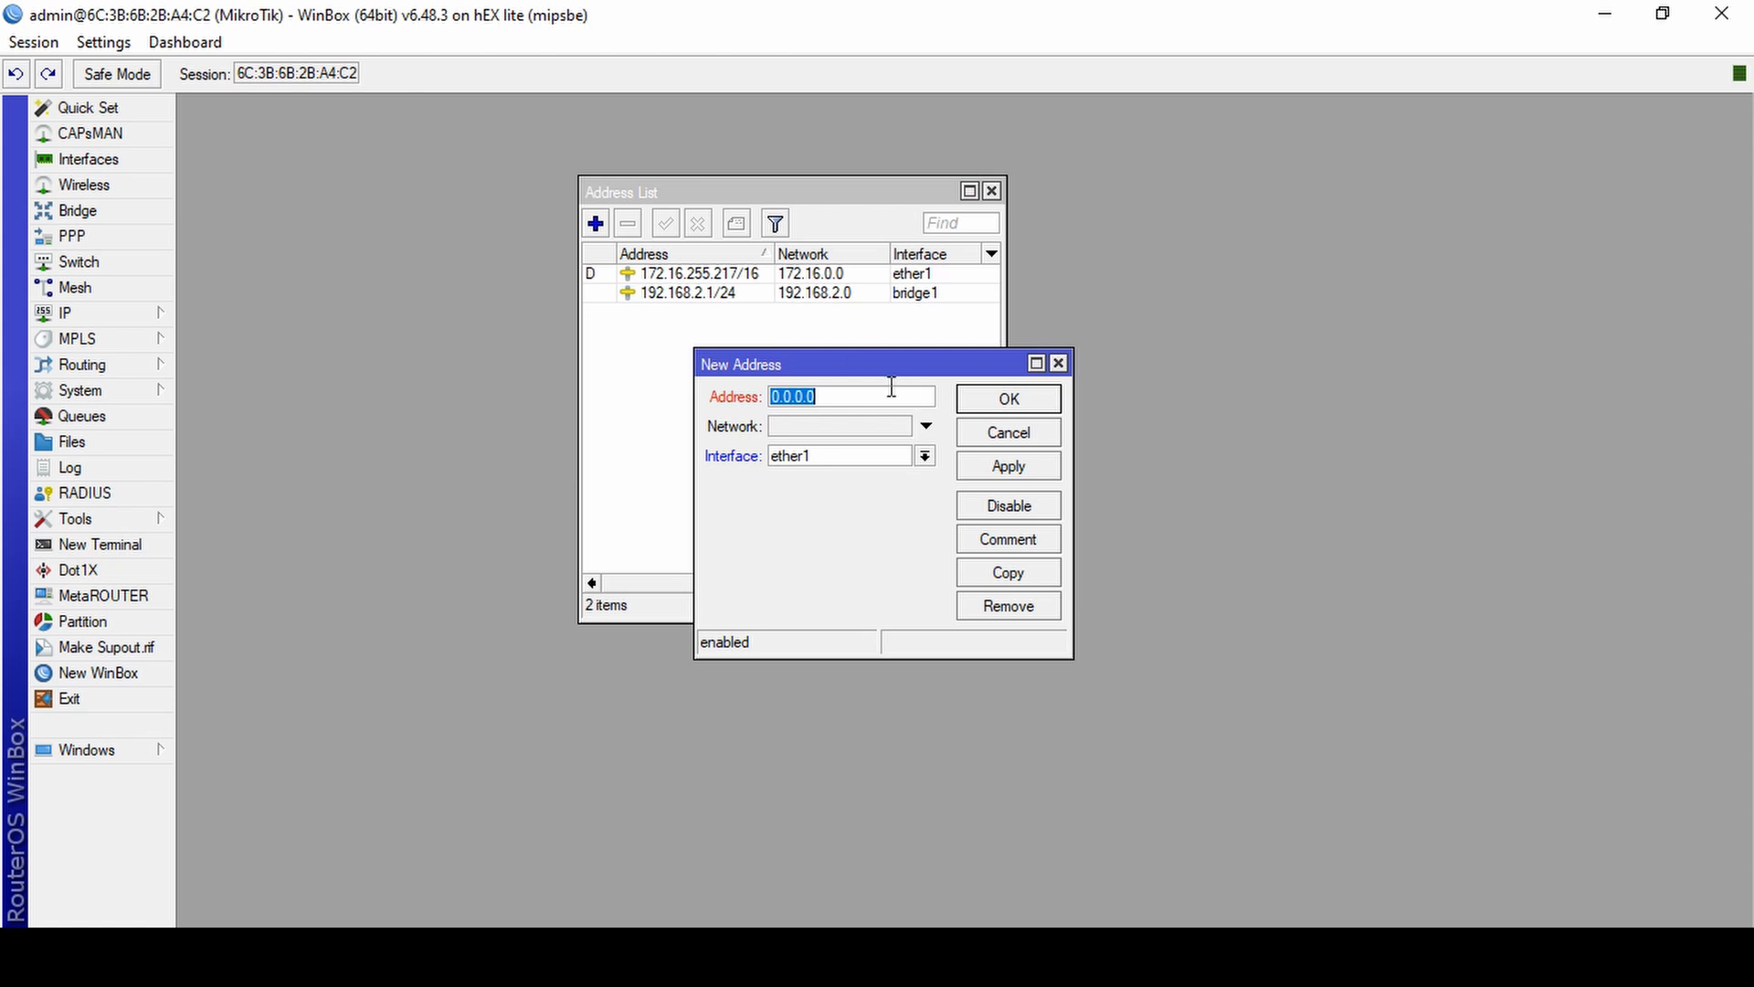
type("192.168.3.1/24")
Assign the new address to interface "bridge hotspot", apply the entry and close the address list.
left_click(852, 460)
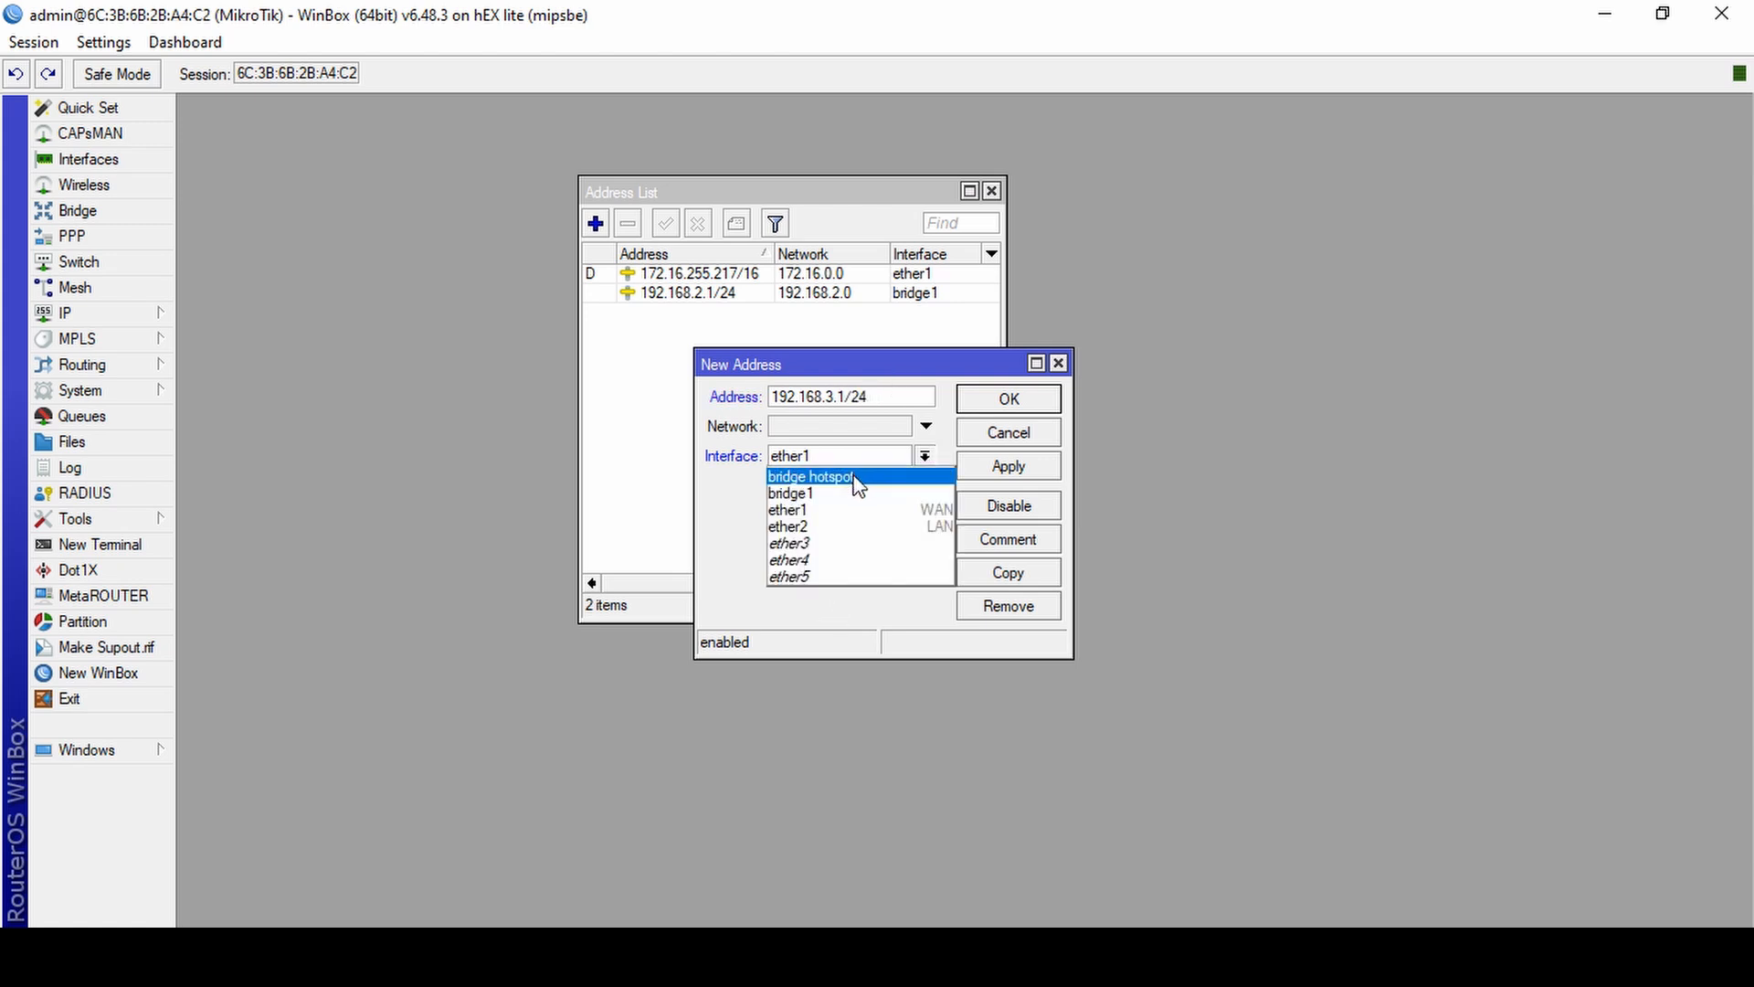
left_click(857, 479)
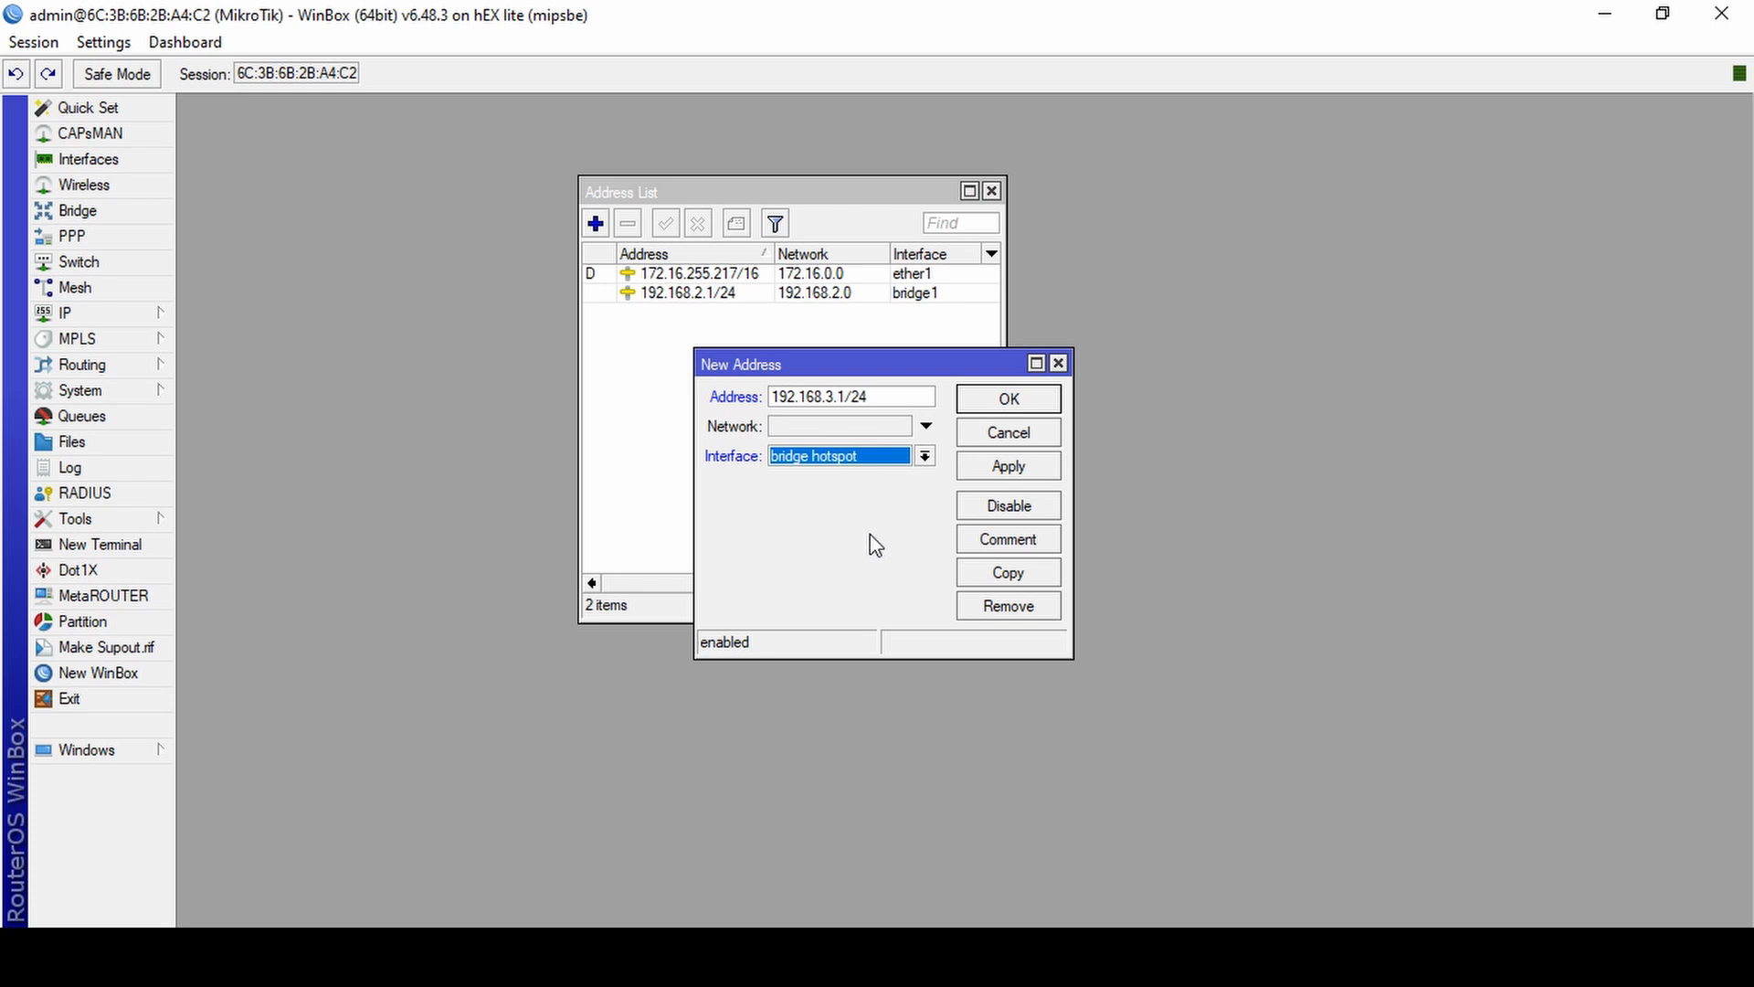
left_click(987, 474)
left_click(1009, 400)
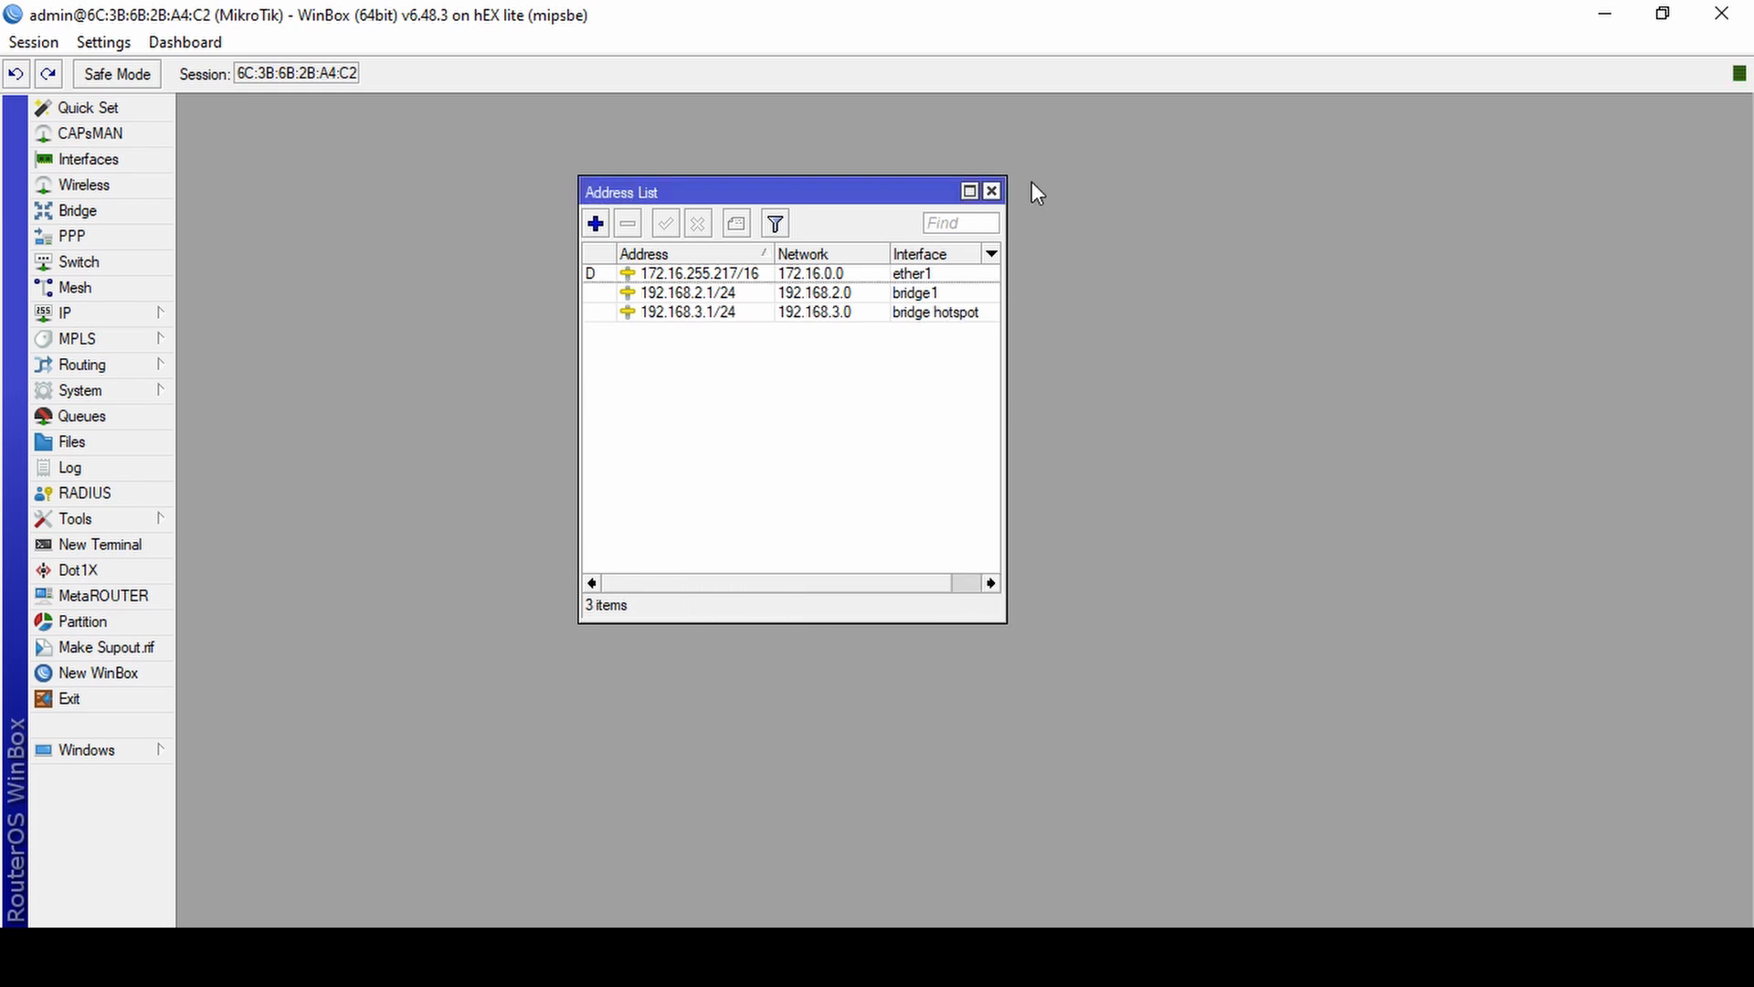
left_click(991, 191)
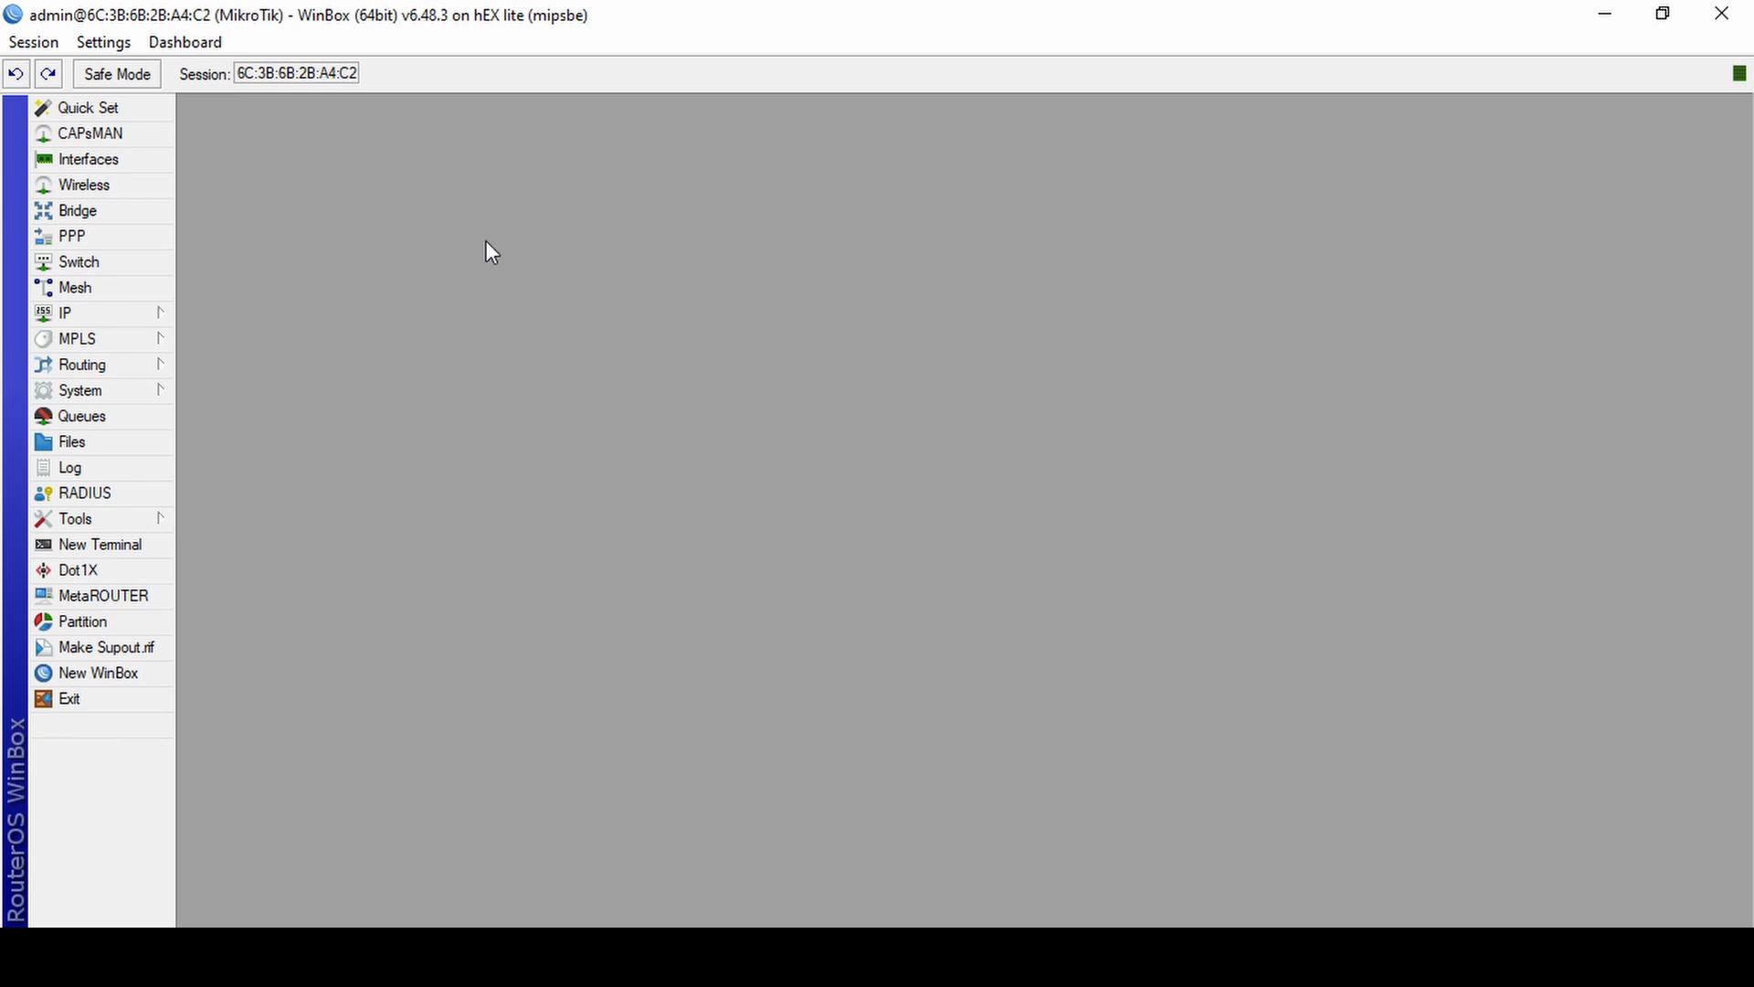
Start the Hotspot Setup wizard and choose "bridge hotspot" as the HotSpot interface.
left_click(128, 313)
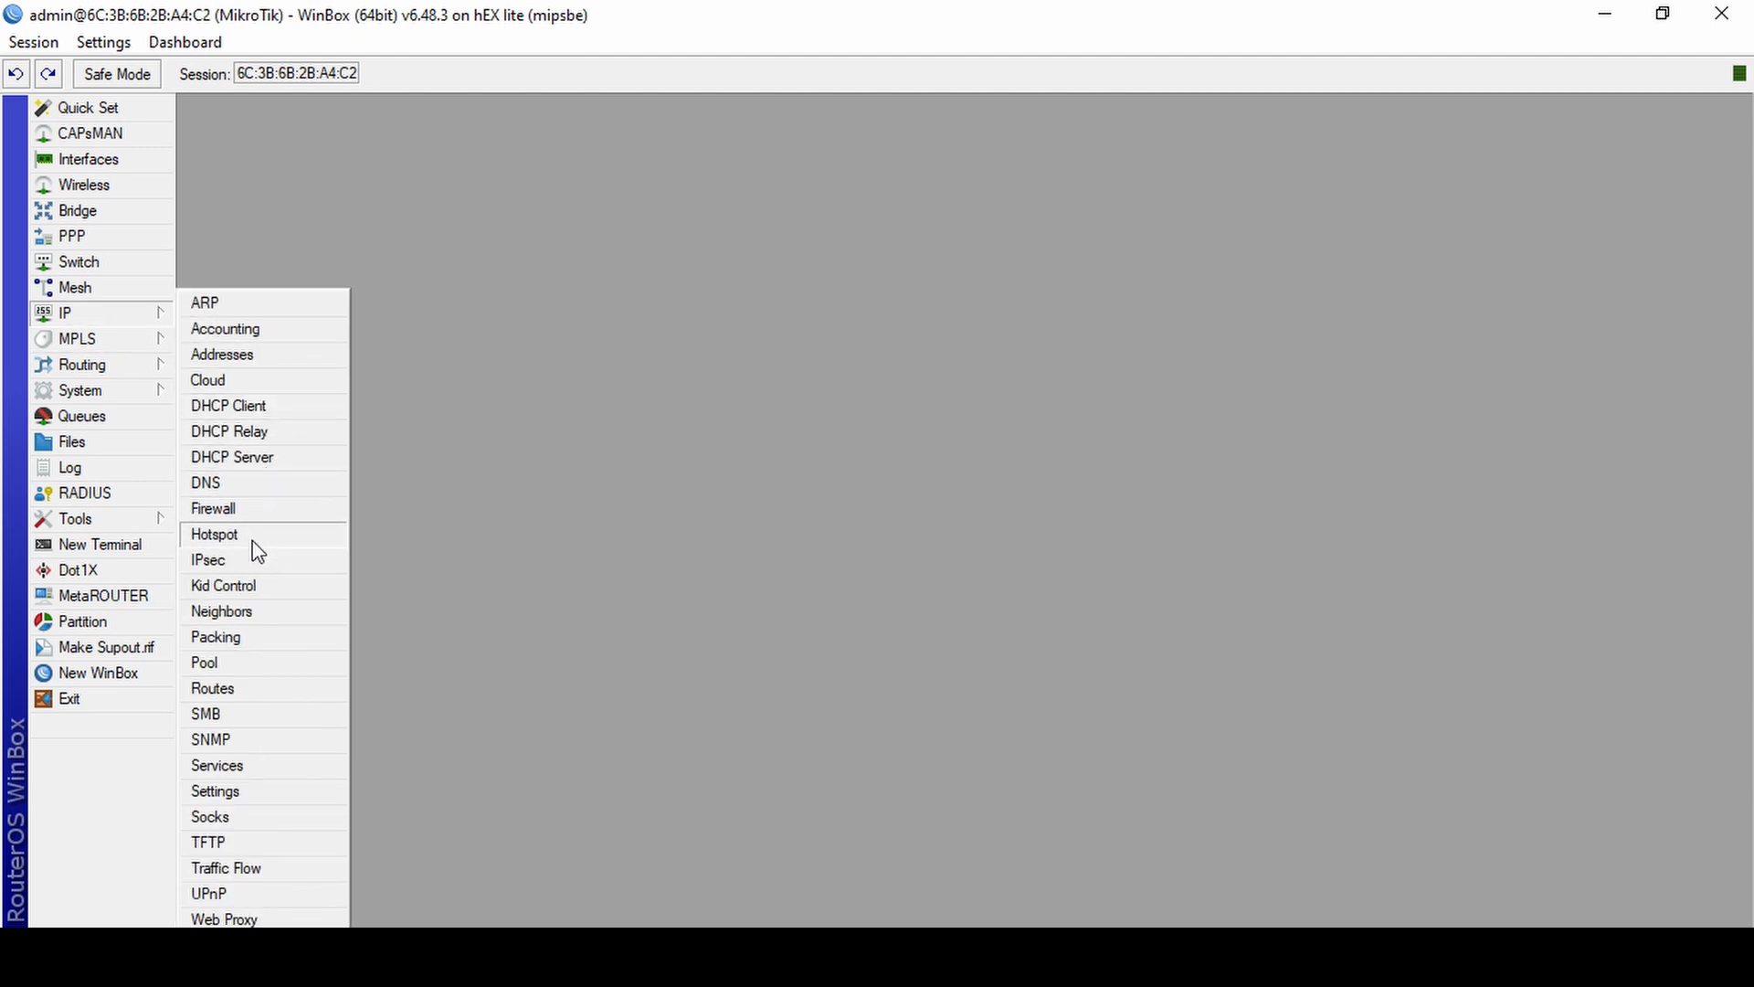
left_click(219, 535)
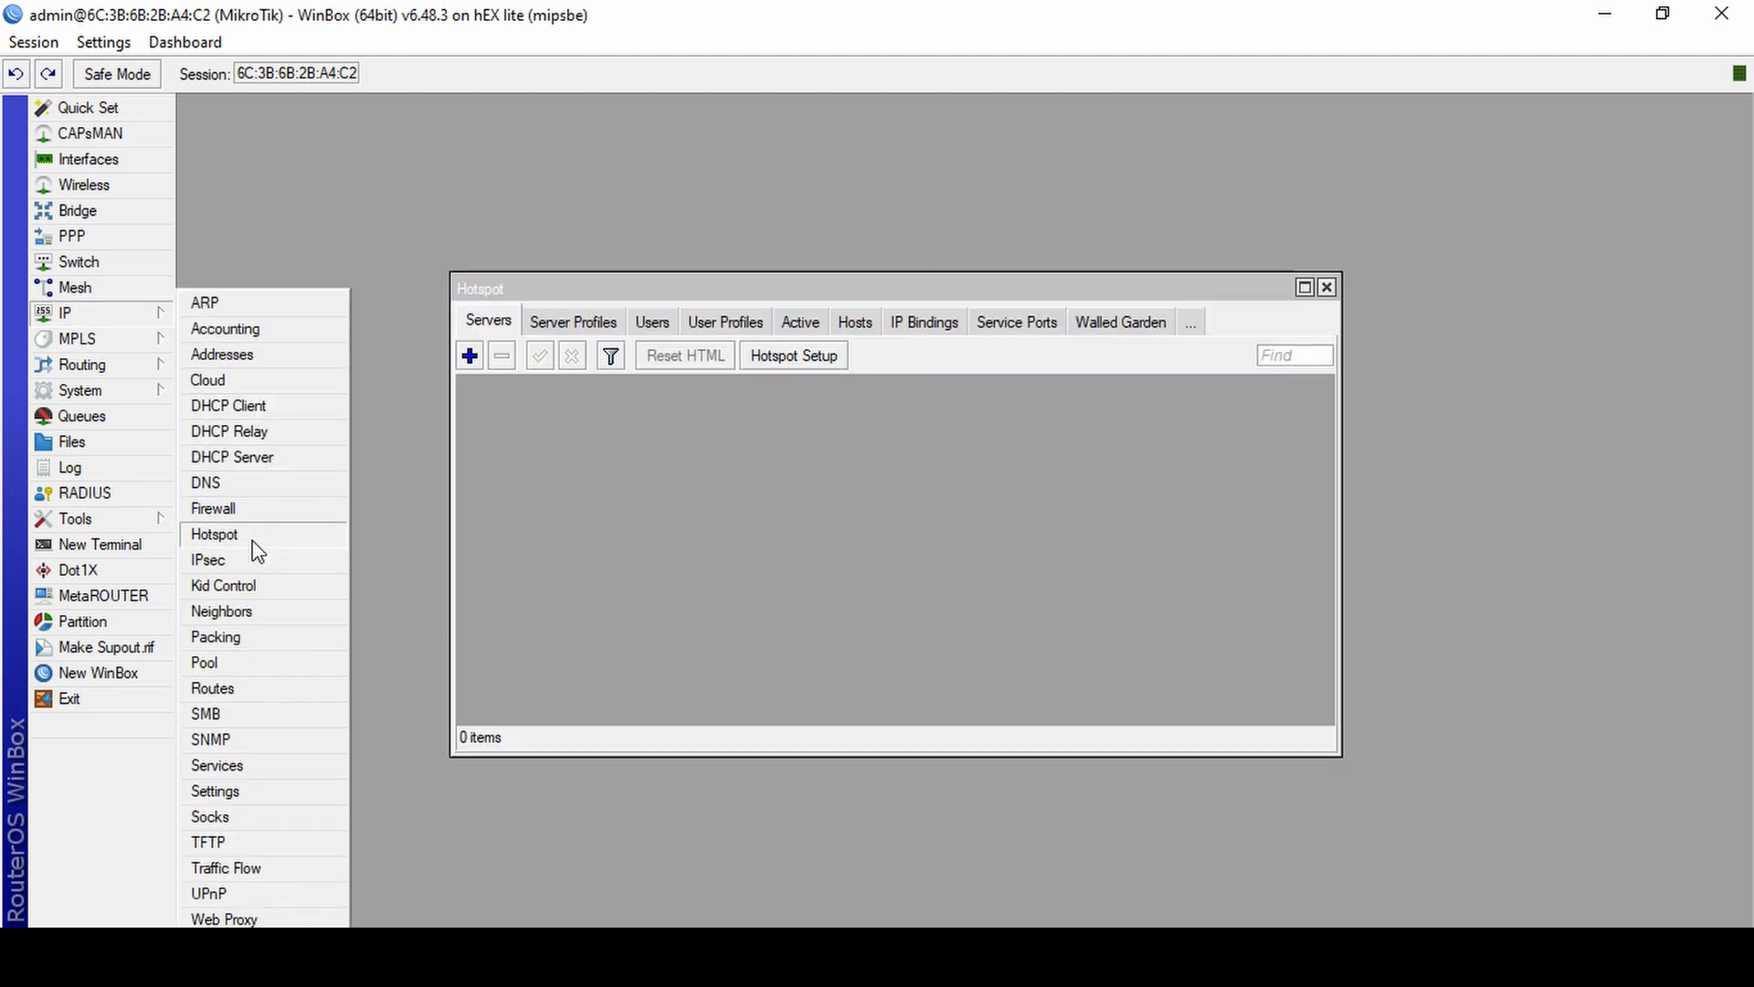
left_click(116, 319)
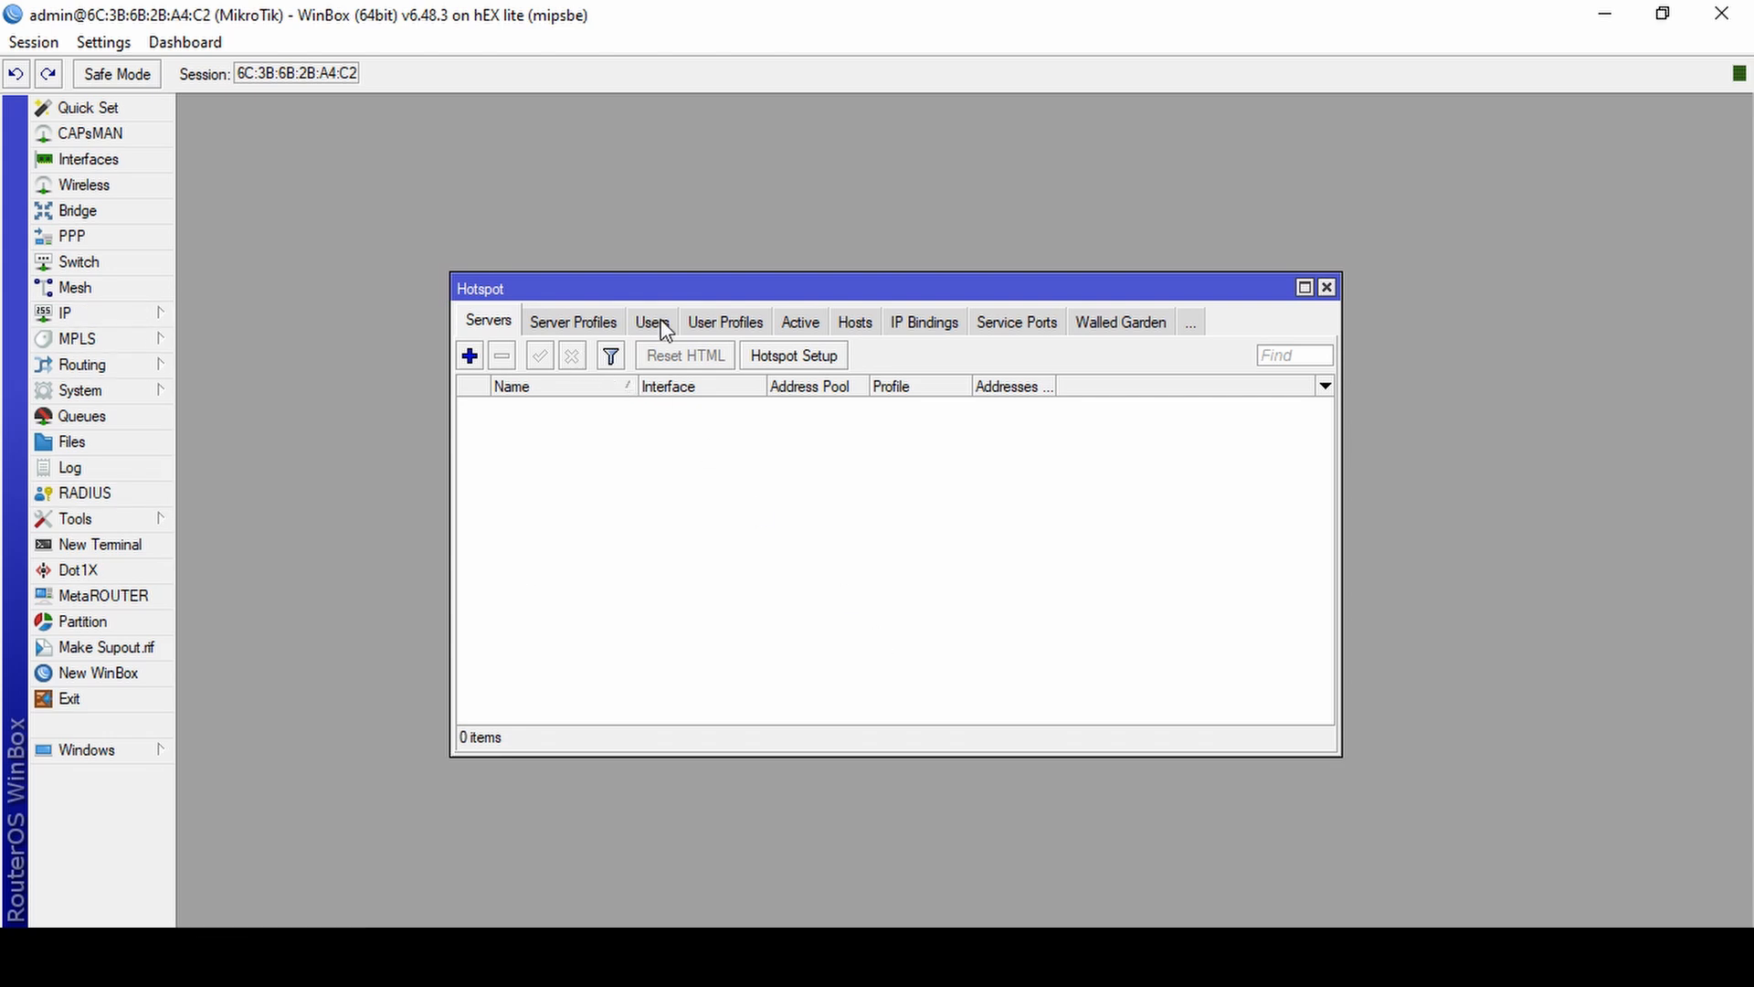
left_click(820, 367)
left_click(912, 535)
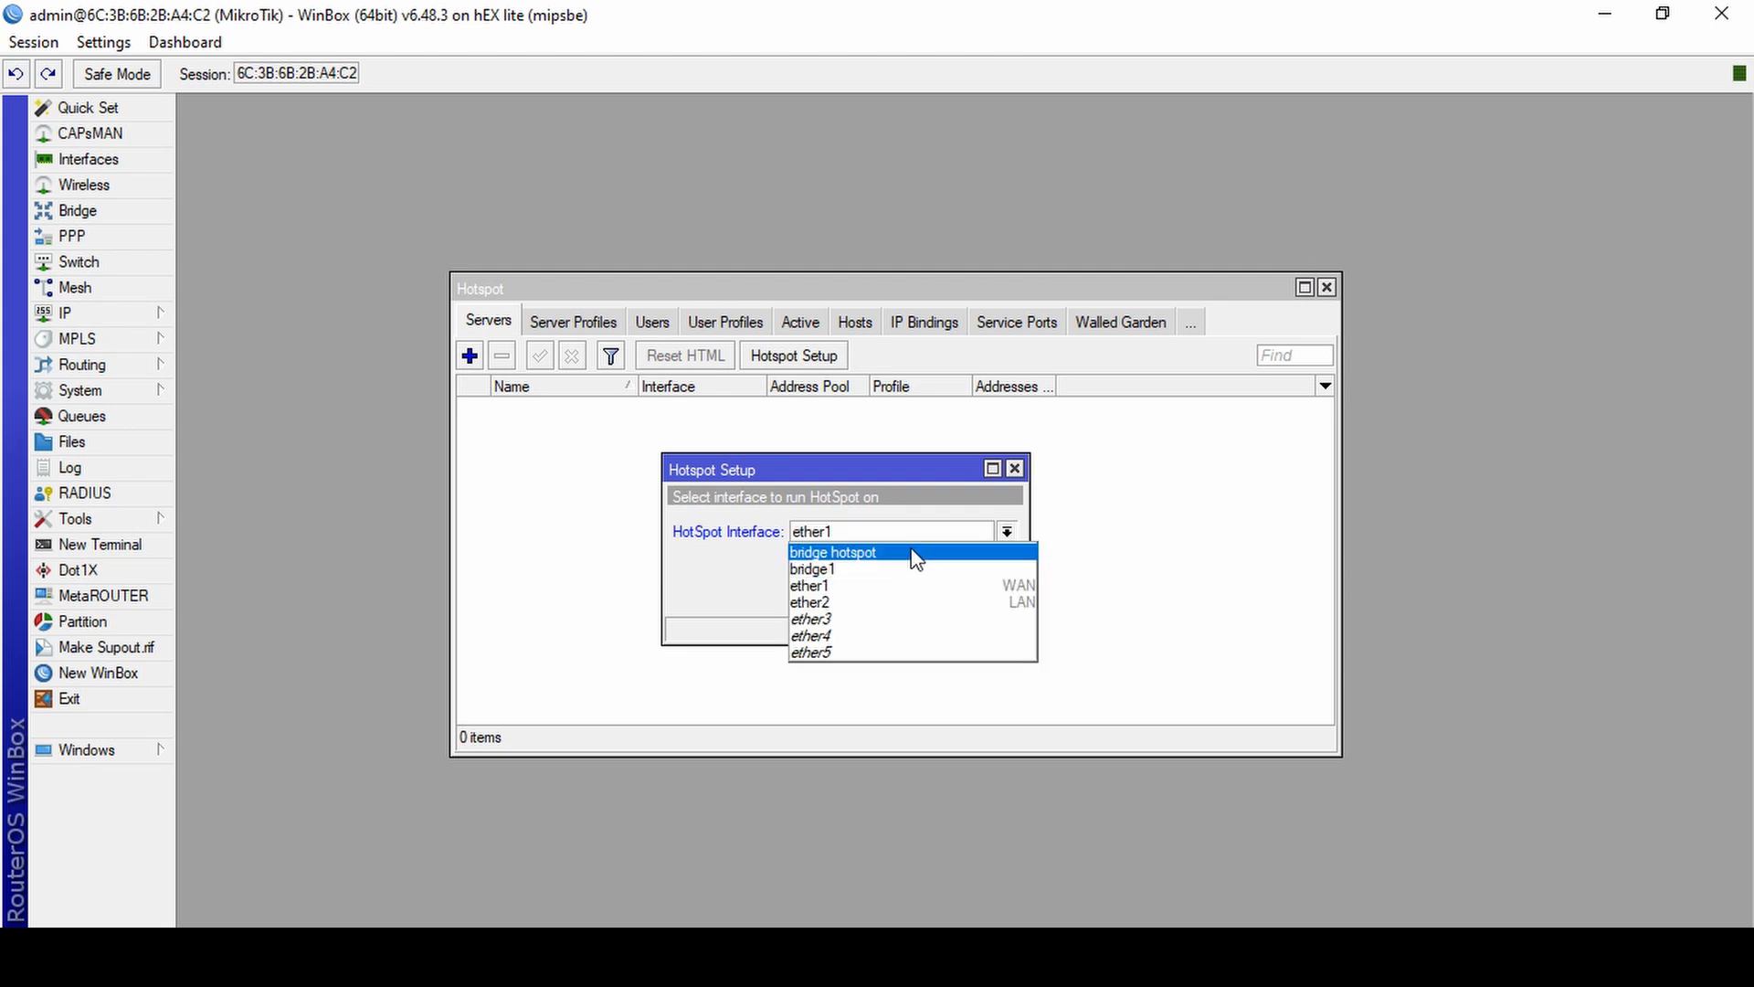
left_click(912, 552)
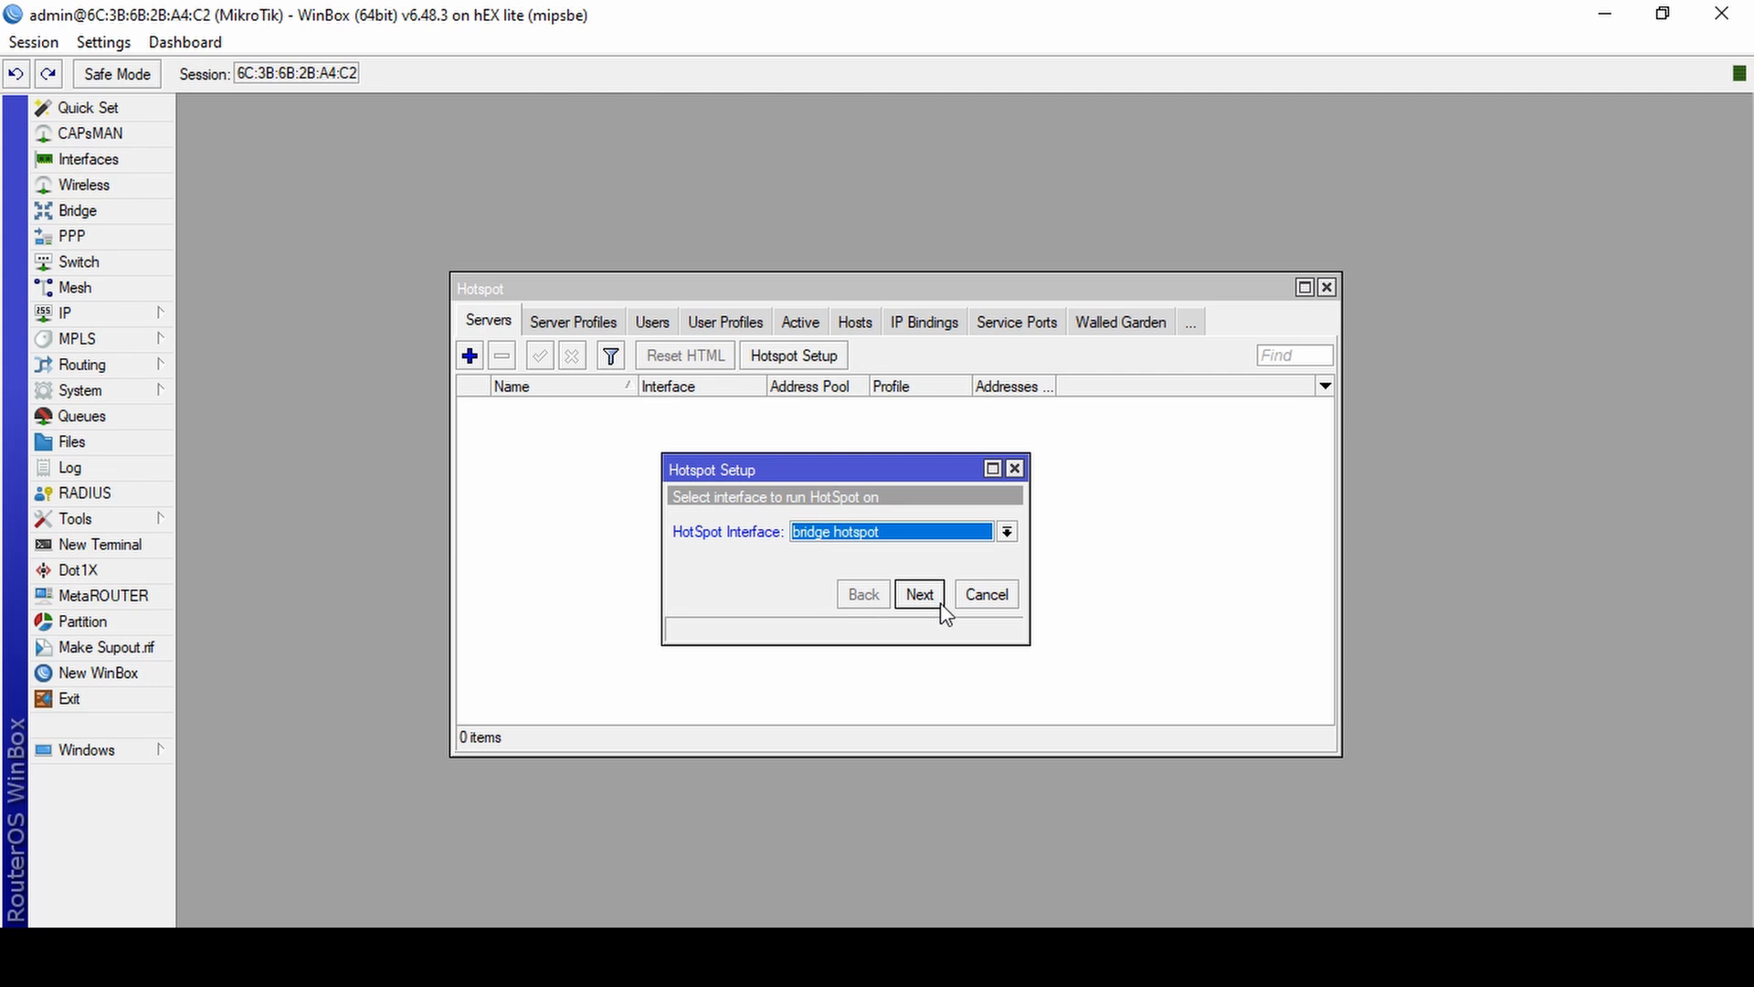
left_click(920, 595)
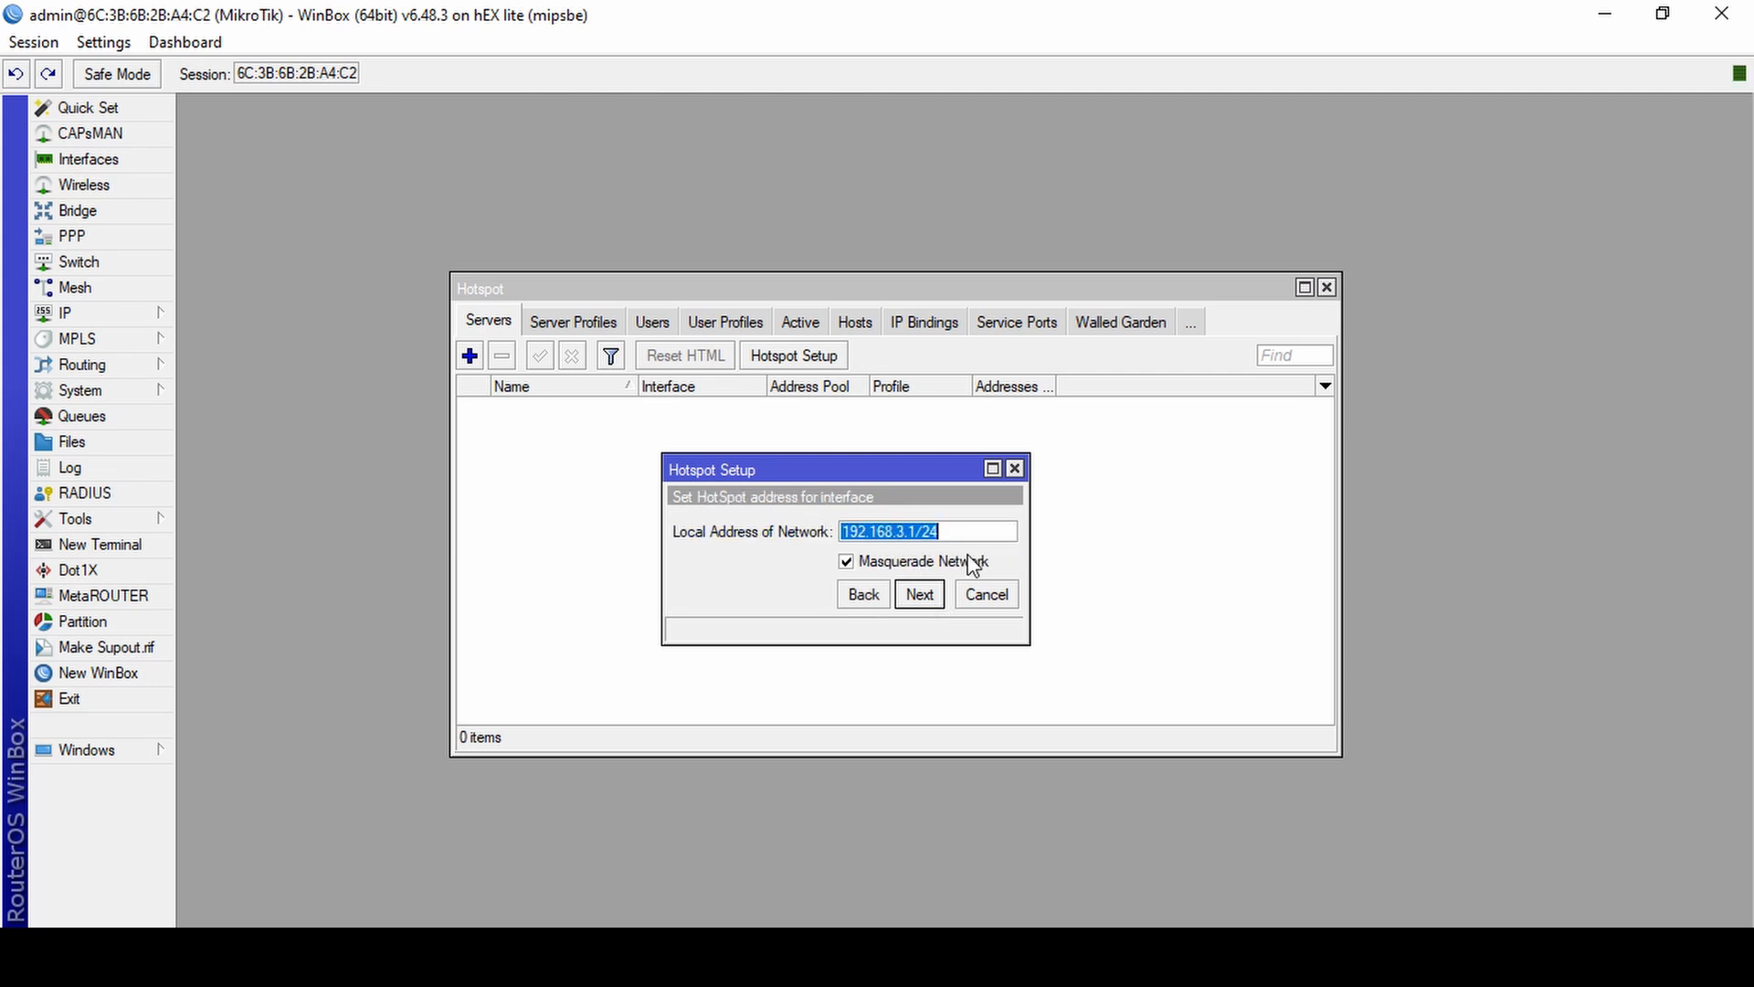
Accept local network 192.168.3.1/24 with masquerading, the pool 192.168.3.2-192.168.3.254, SSL certificate none and SMTP server 0.0.0.0.
left_click(937, 596)
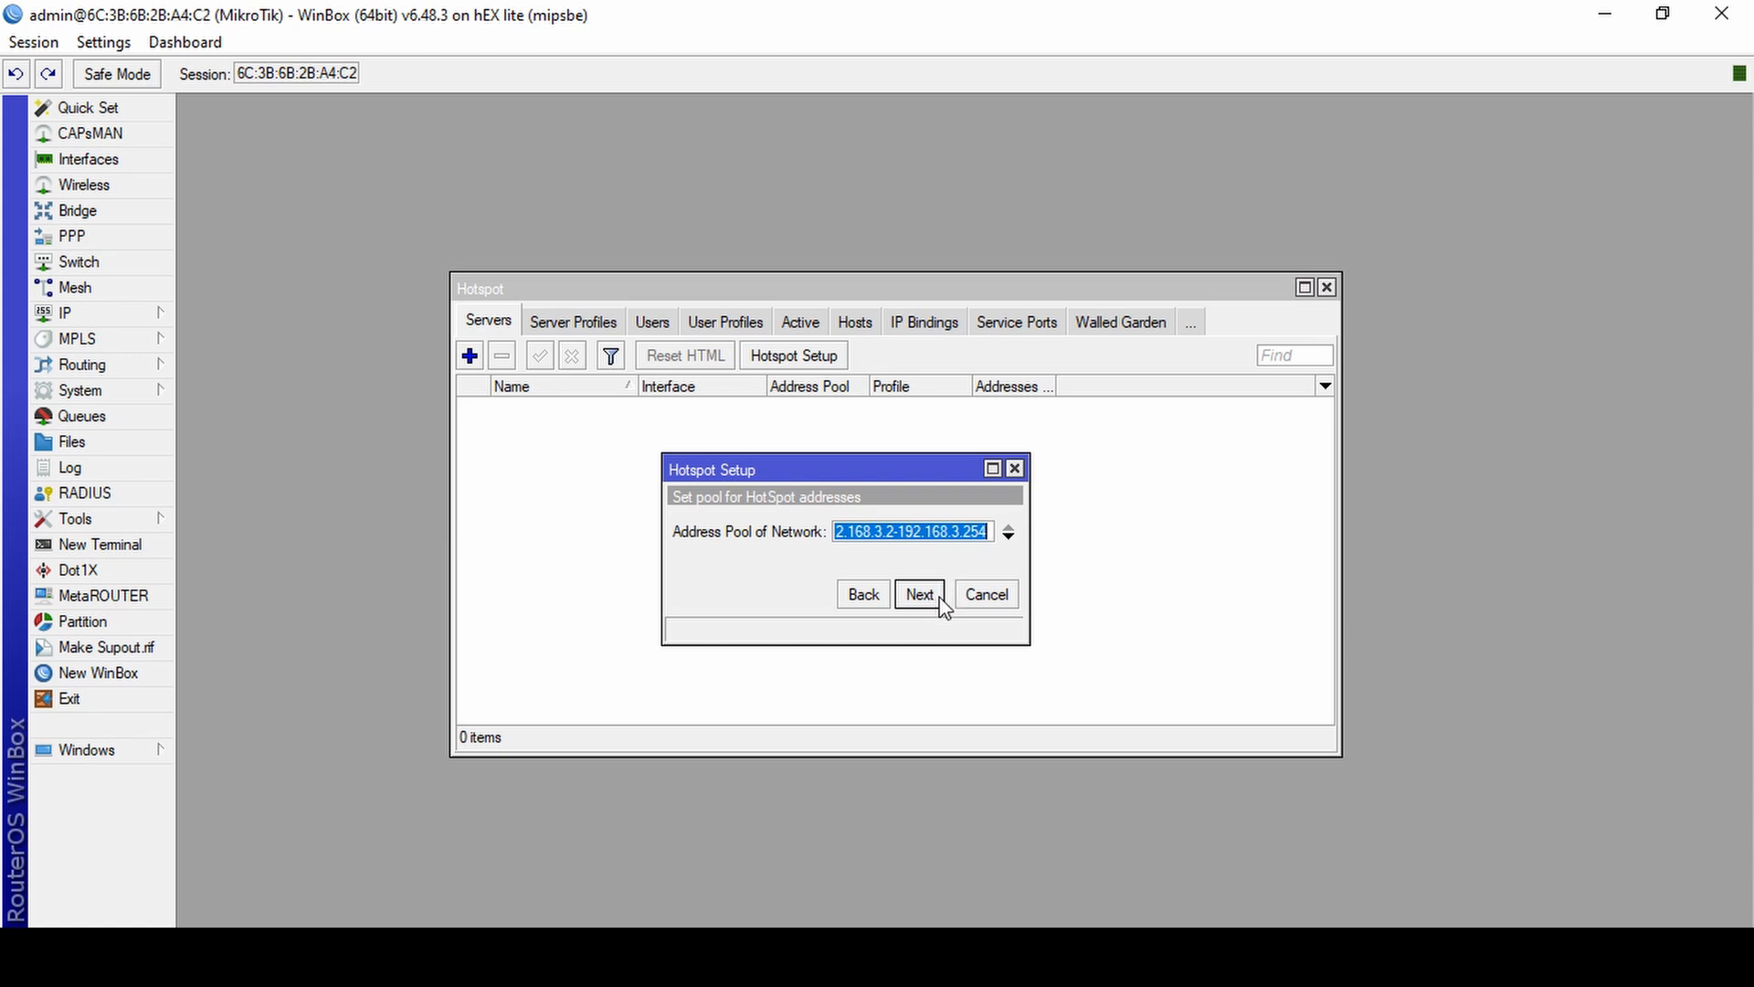
left_click(941, 603)
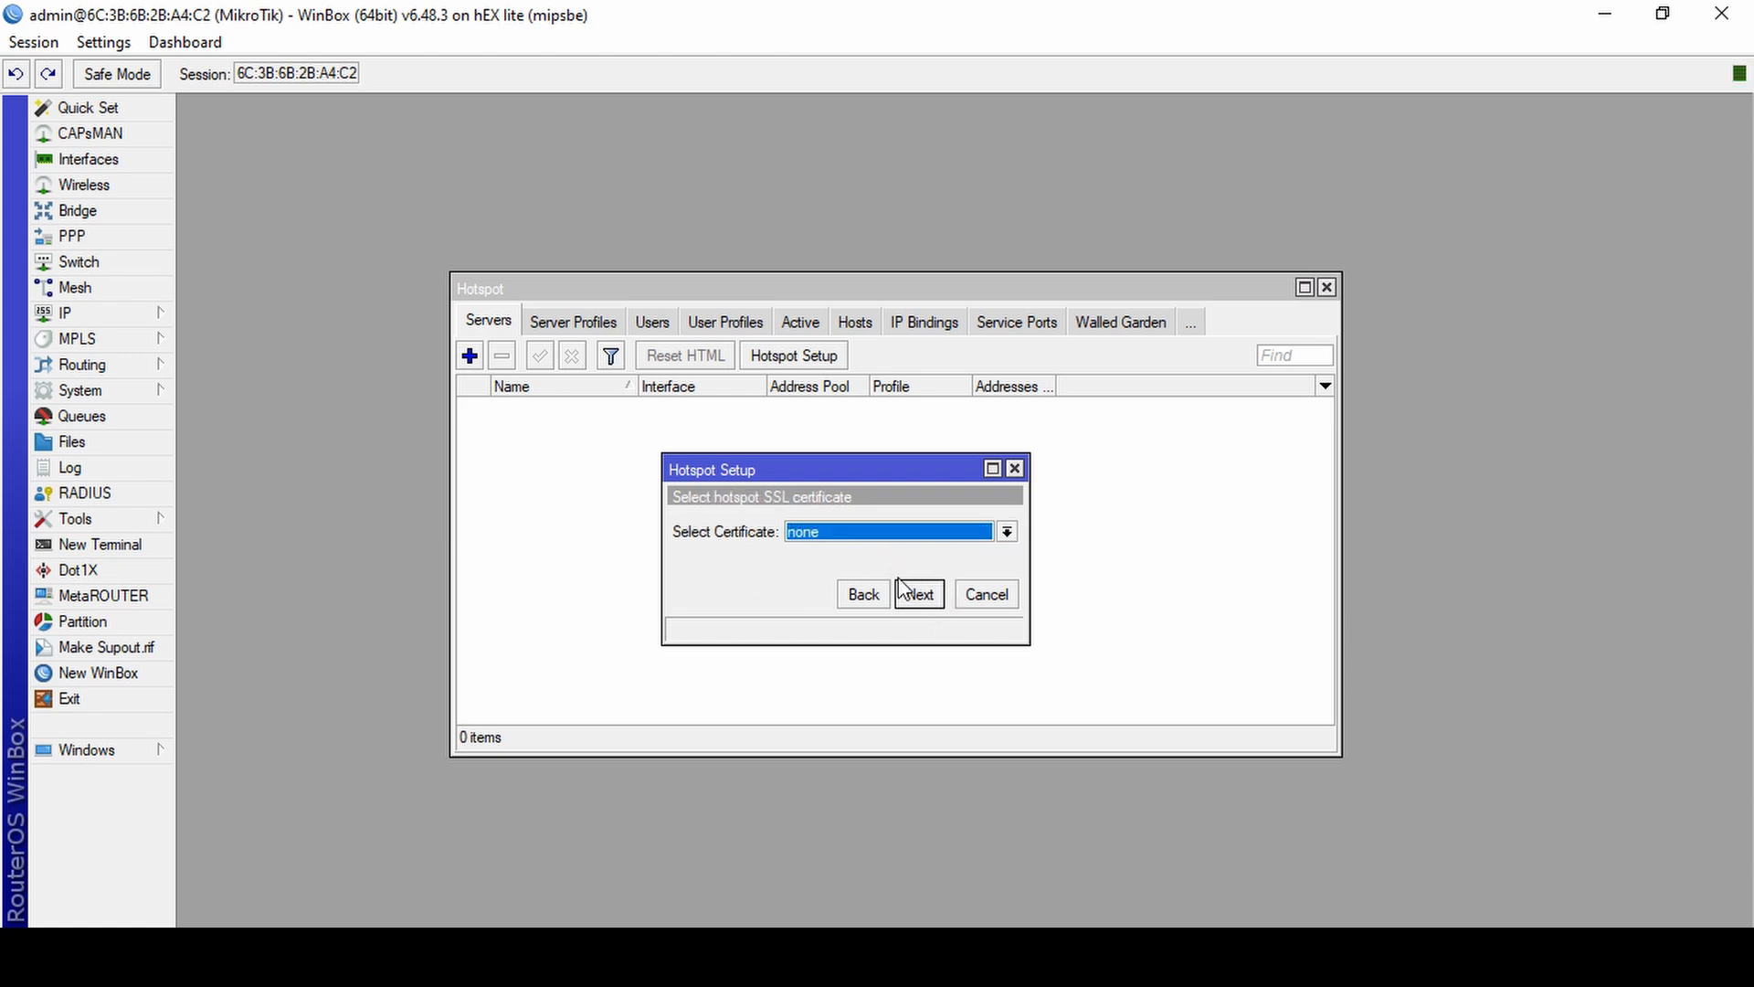
left_click(918, 596)
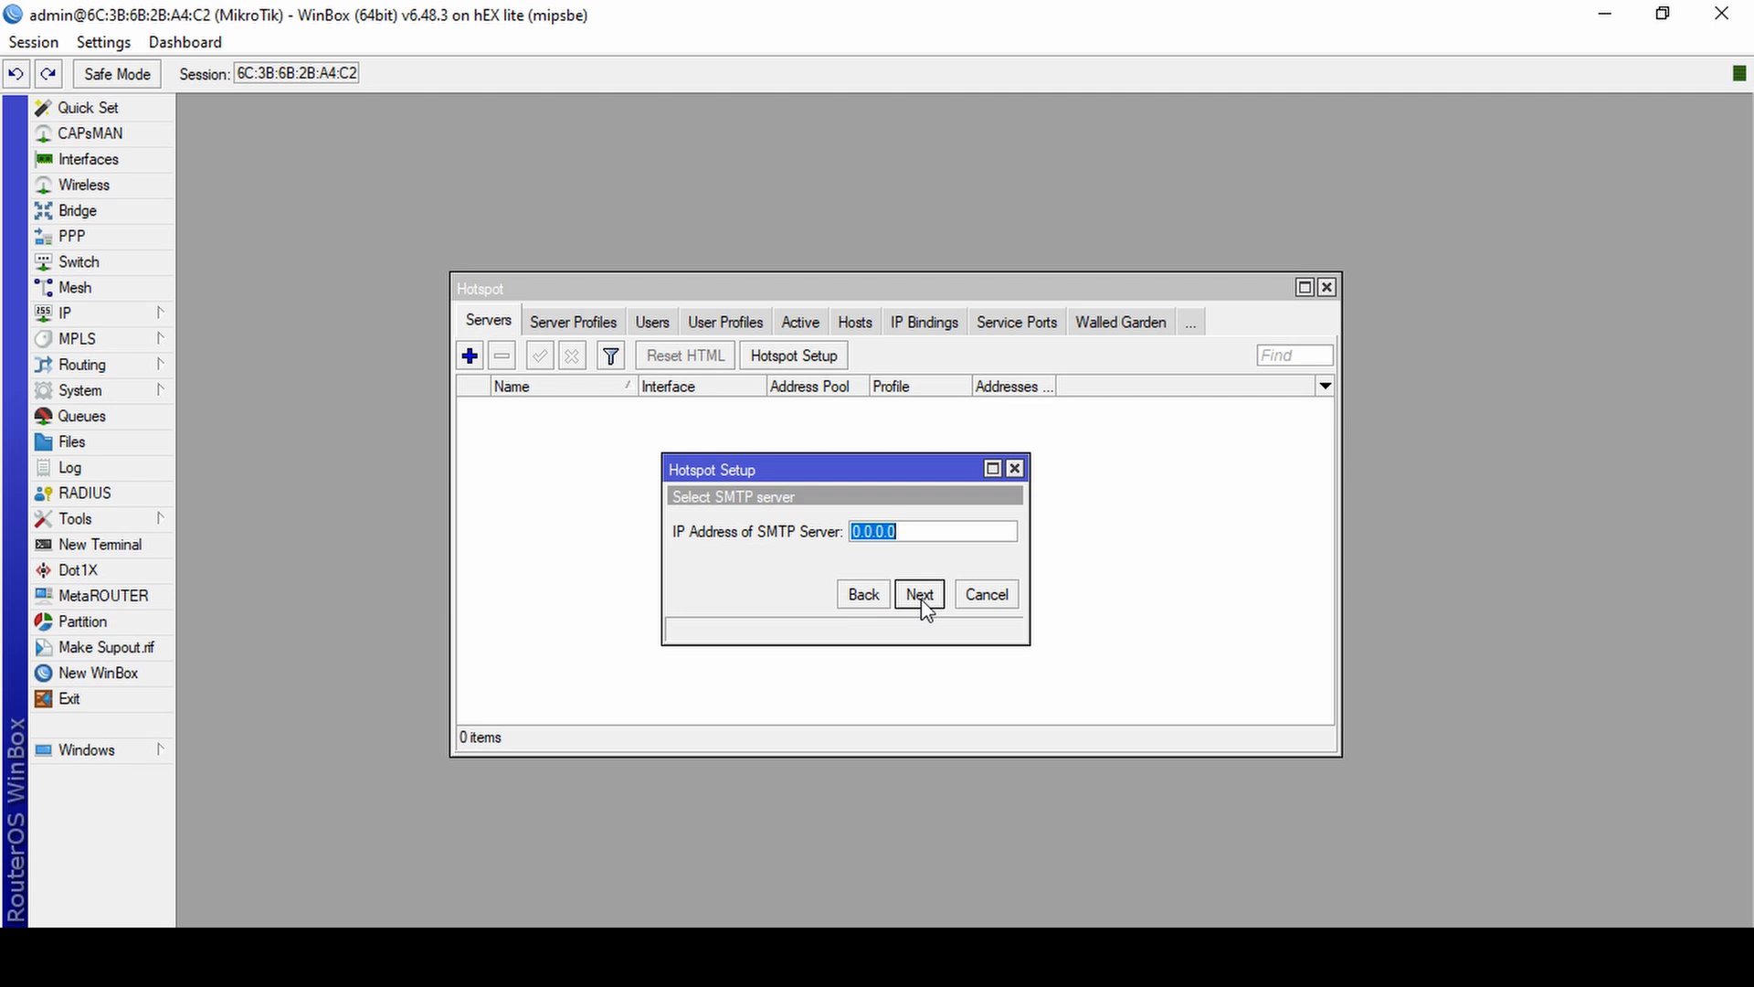
left_click(921, 599)
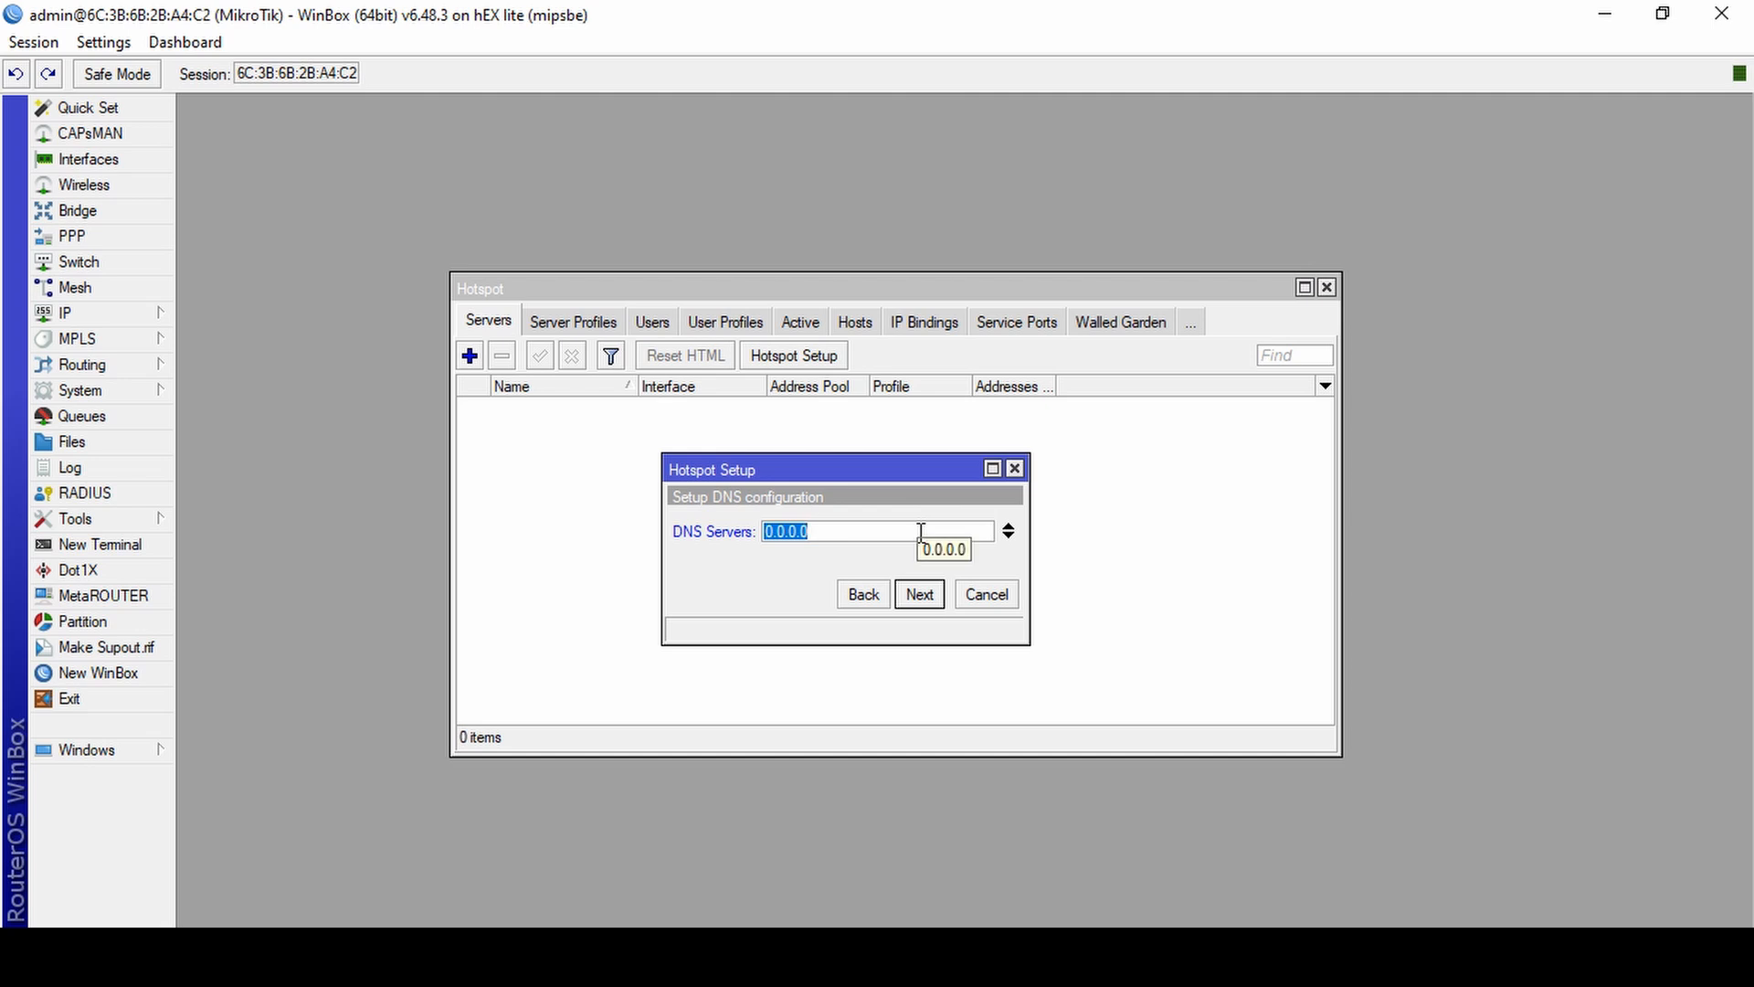
Set the hotspot's DNS server to 8.8.8.8 and continue past the DNS name page.
type("8.7")
key("BackSpace")
type(".8.8.8")
key("Left")
key("Left")
key("Left")
key("Left")
key("Left")
key("Right")
key("BackSpace")
left_click(928, 599)
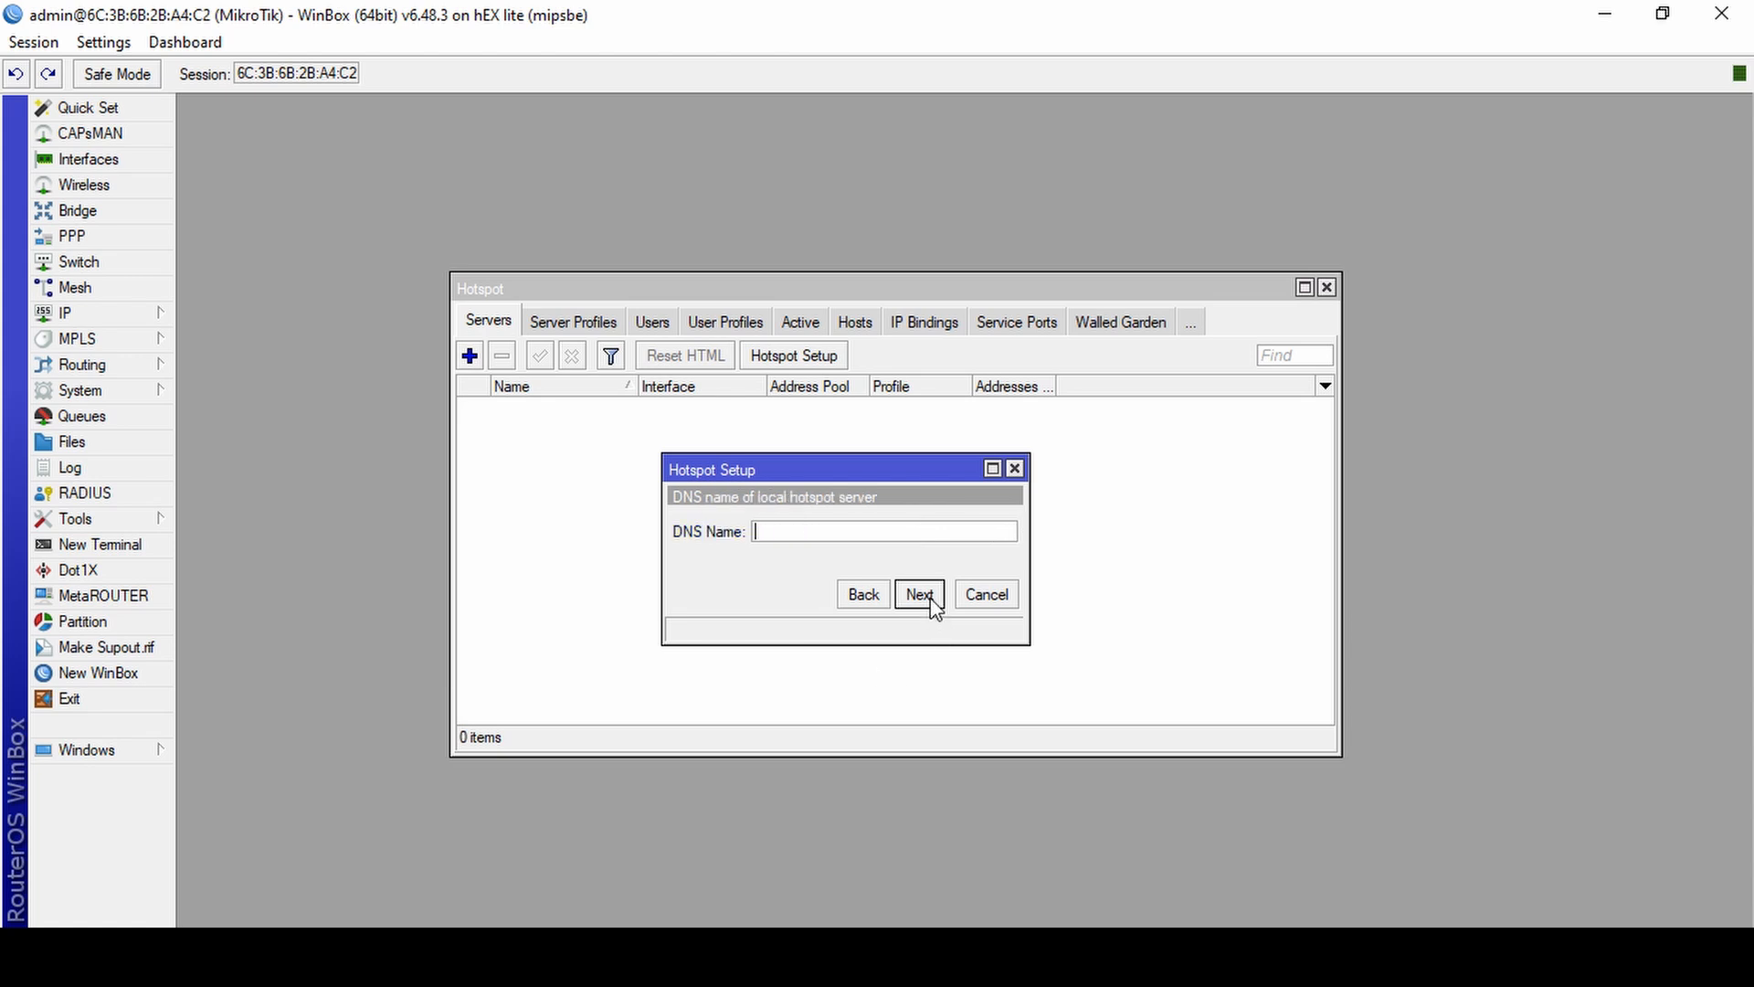
left_click(919, 595)
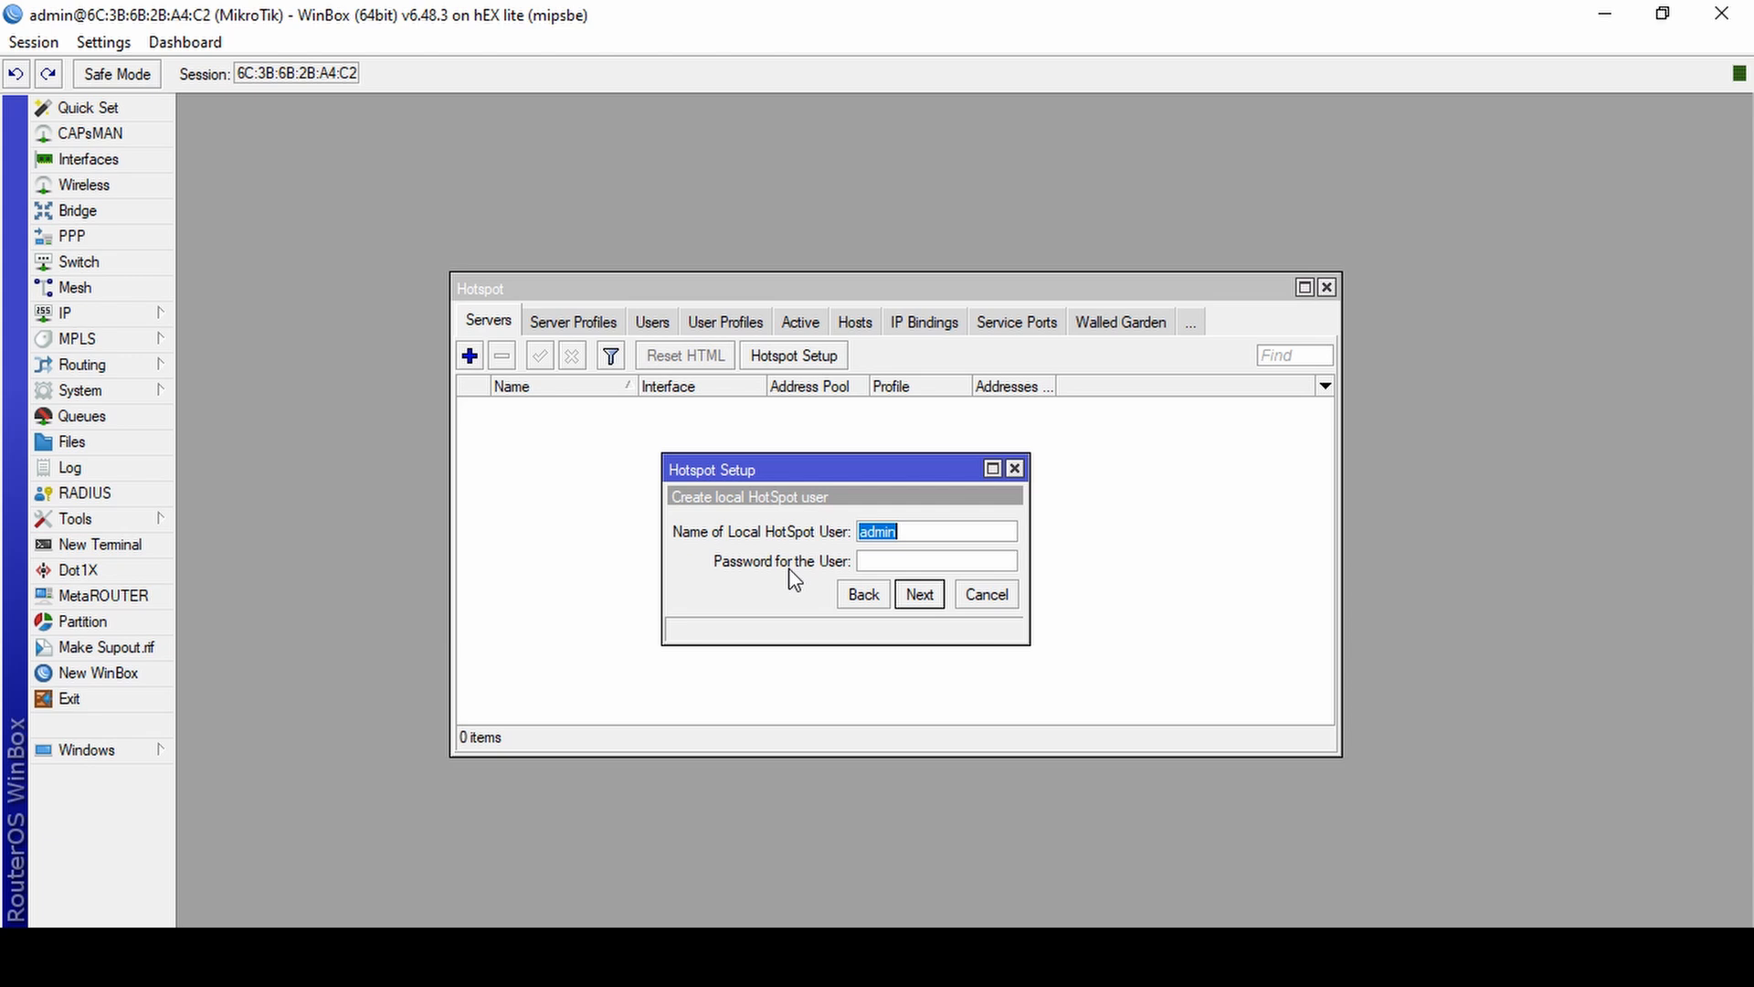
Enter the local HotSpot user's name and password, finish the setup and close the Hotspot window.
key("Tab")
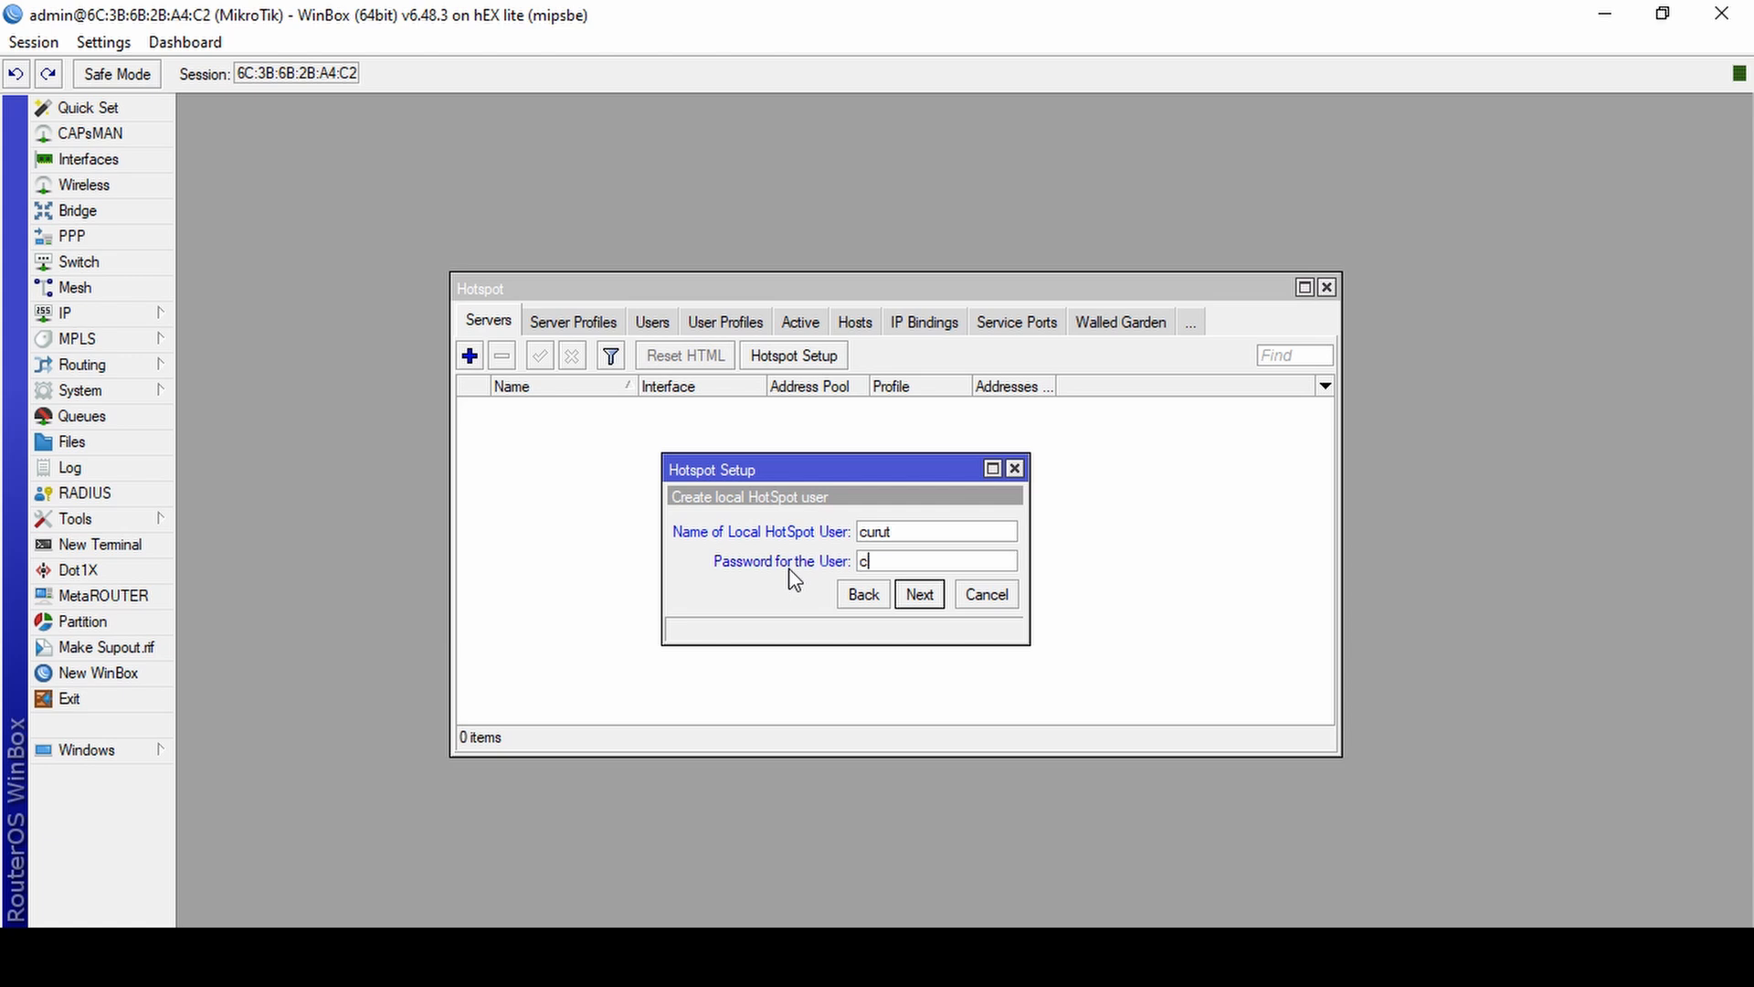
left_click(919, 595)
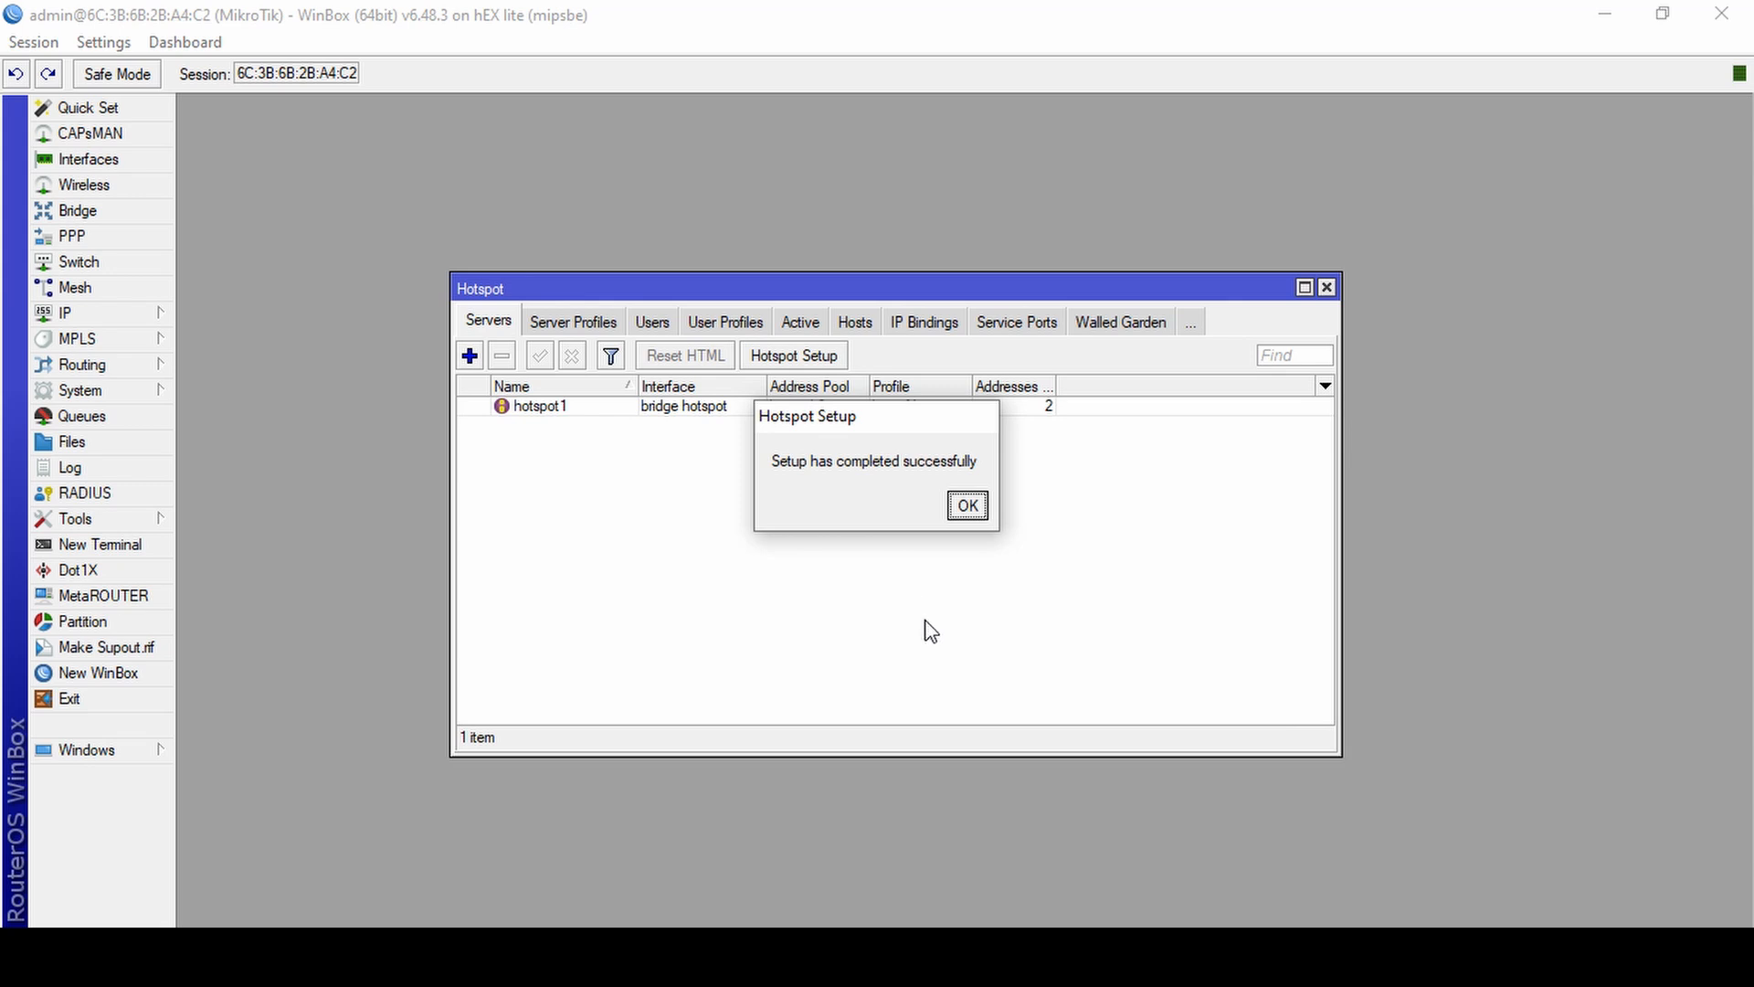
left_click(966, 506)
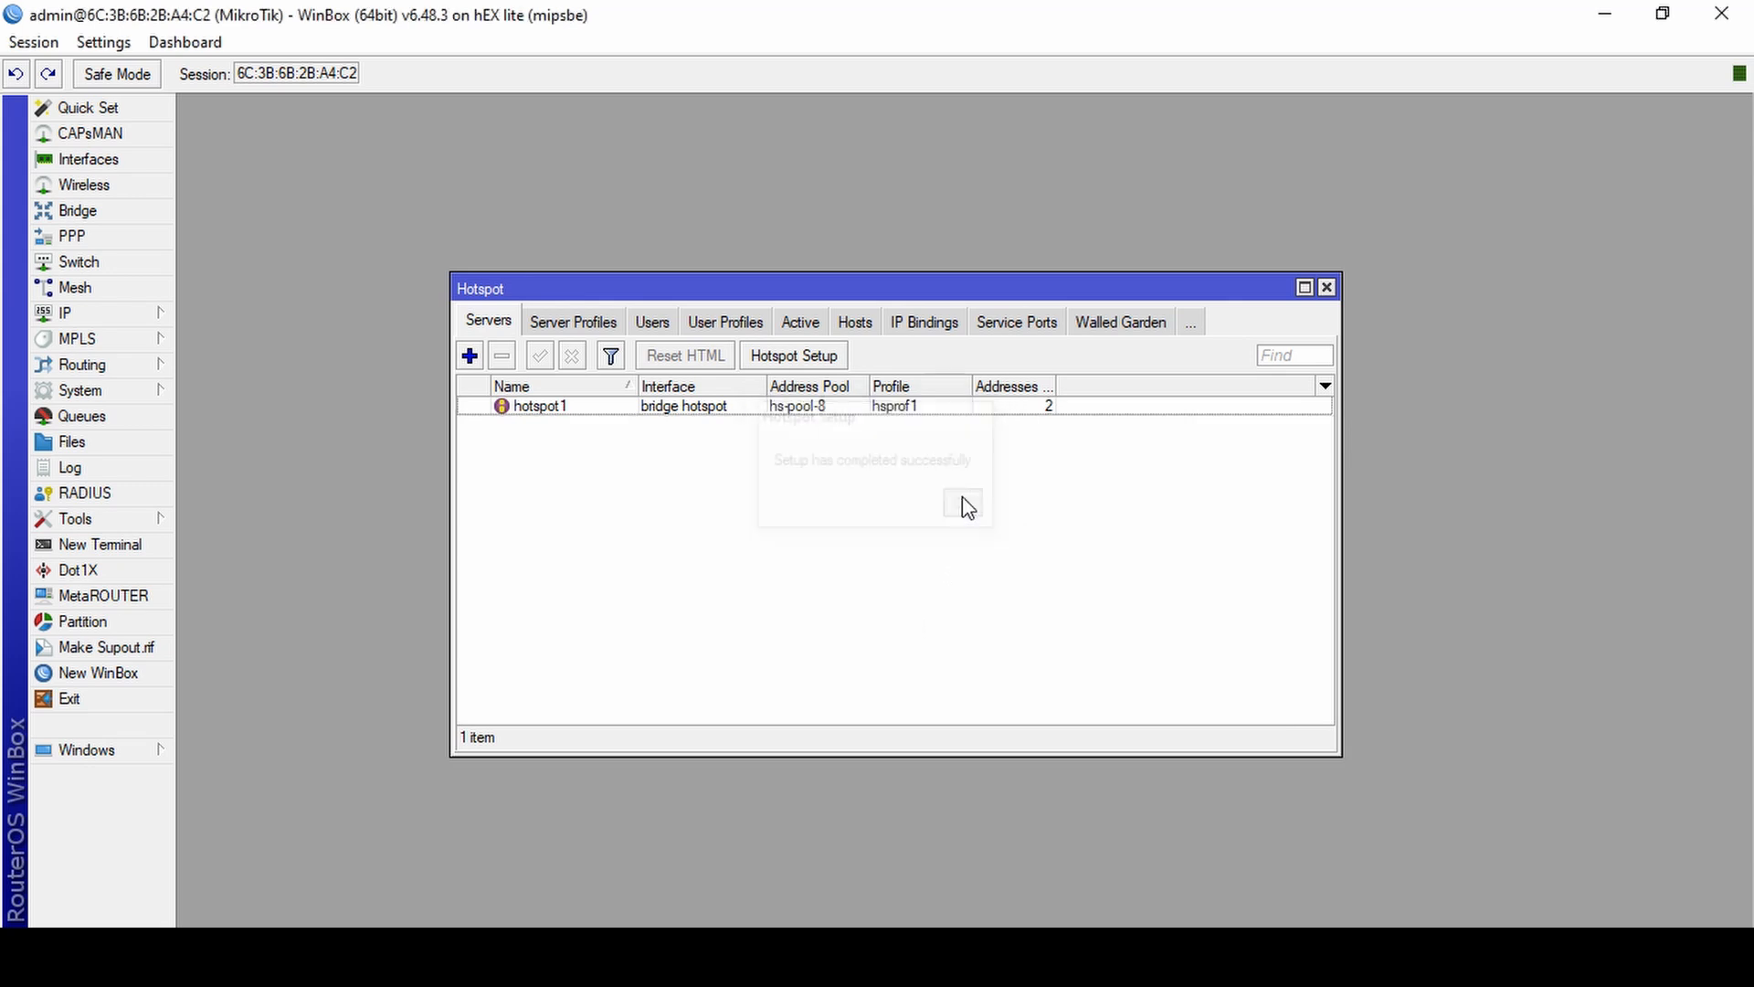
left_click(1327, 289)
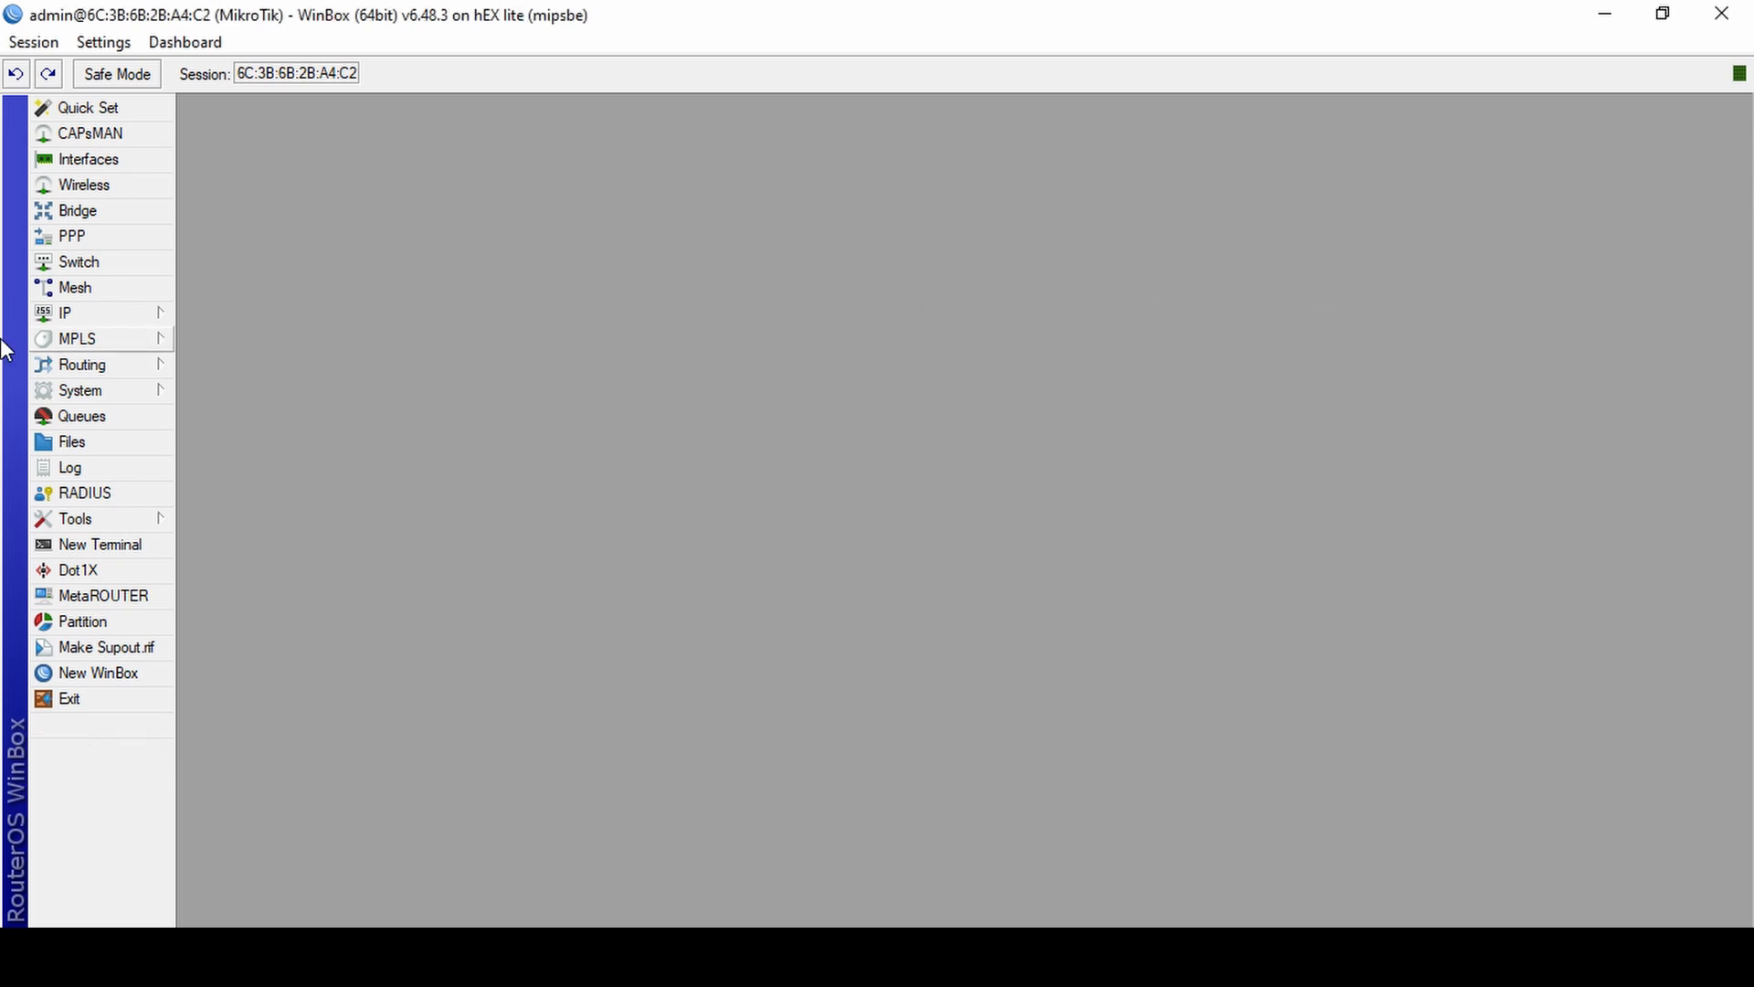
left_click(105, 316)
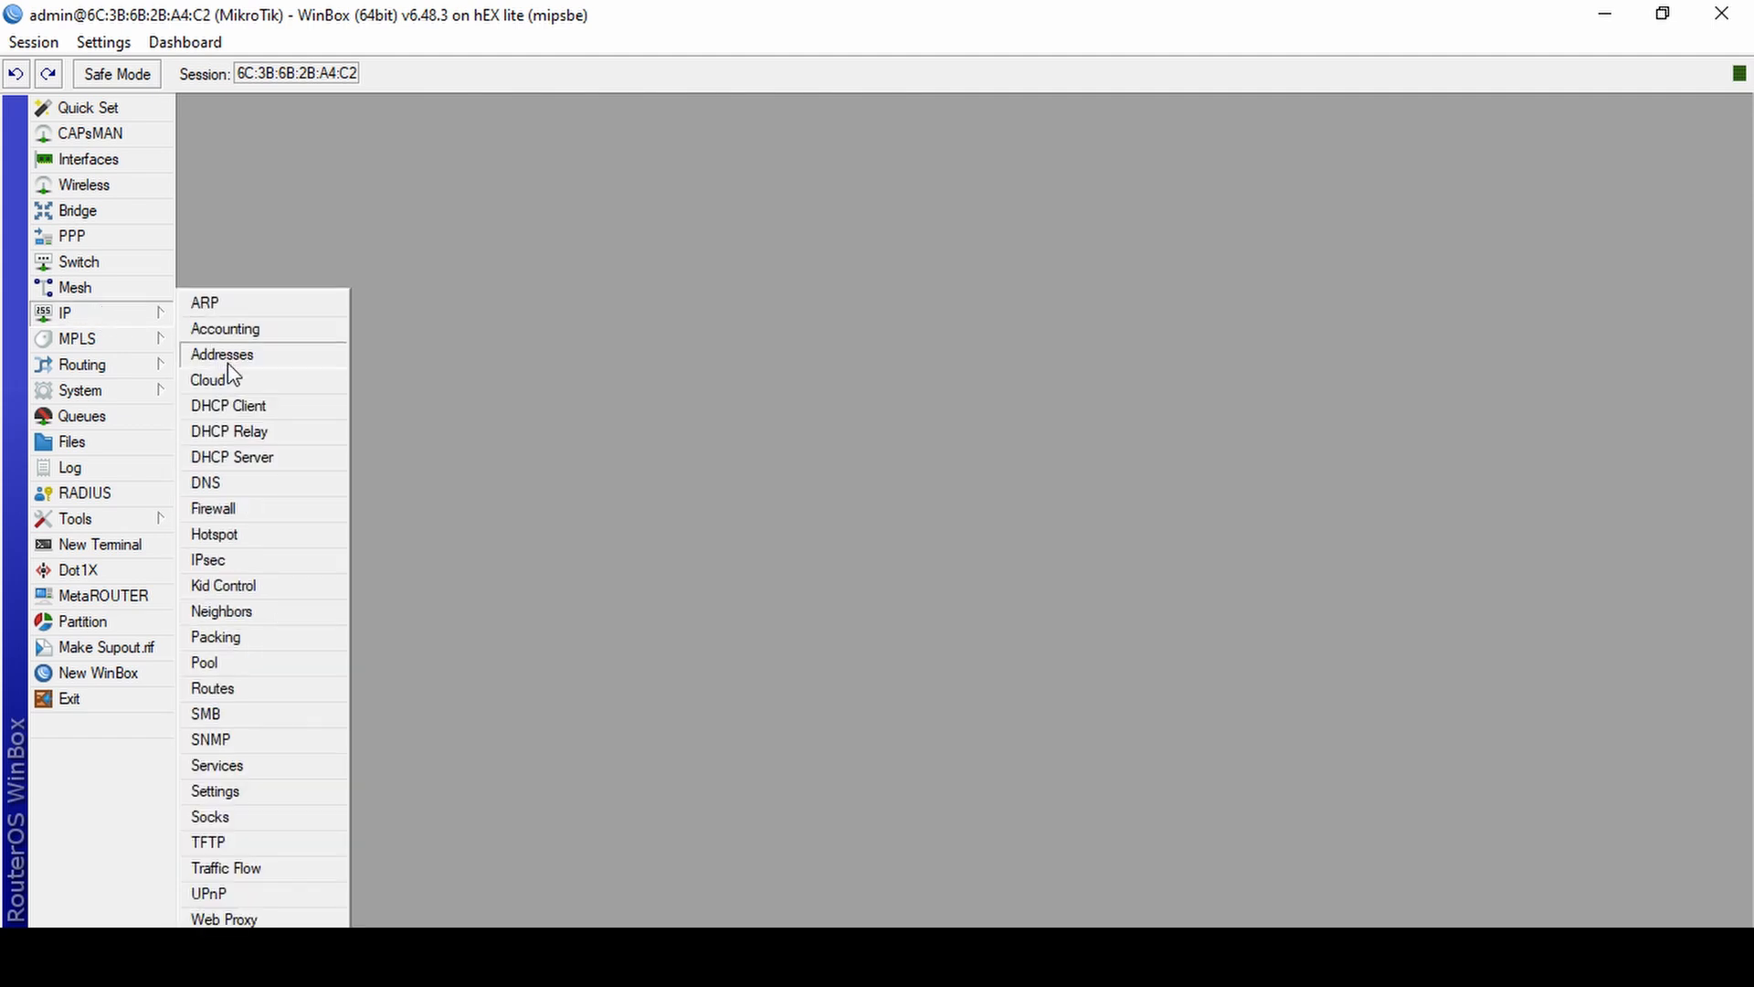
left_click(643, 493)
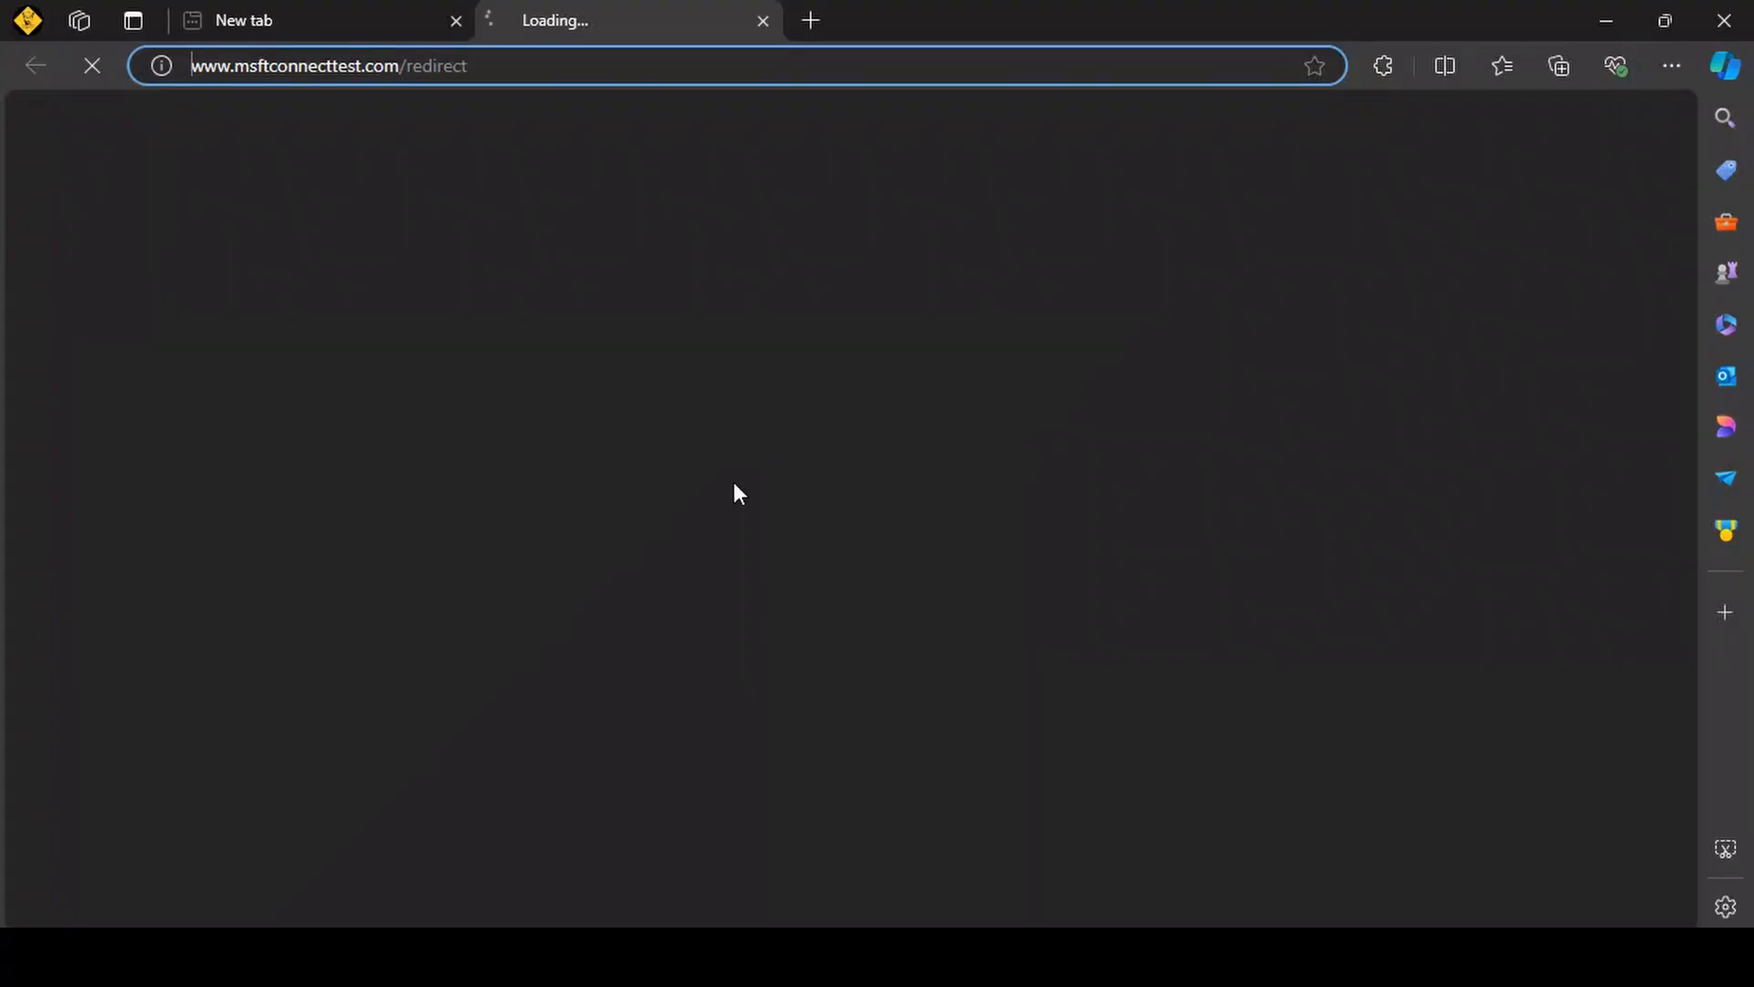
left_click(895, 80)
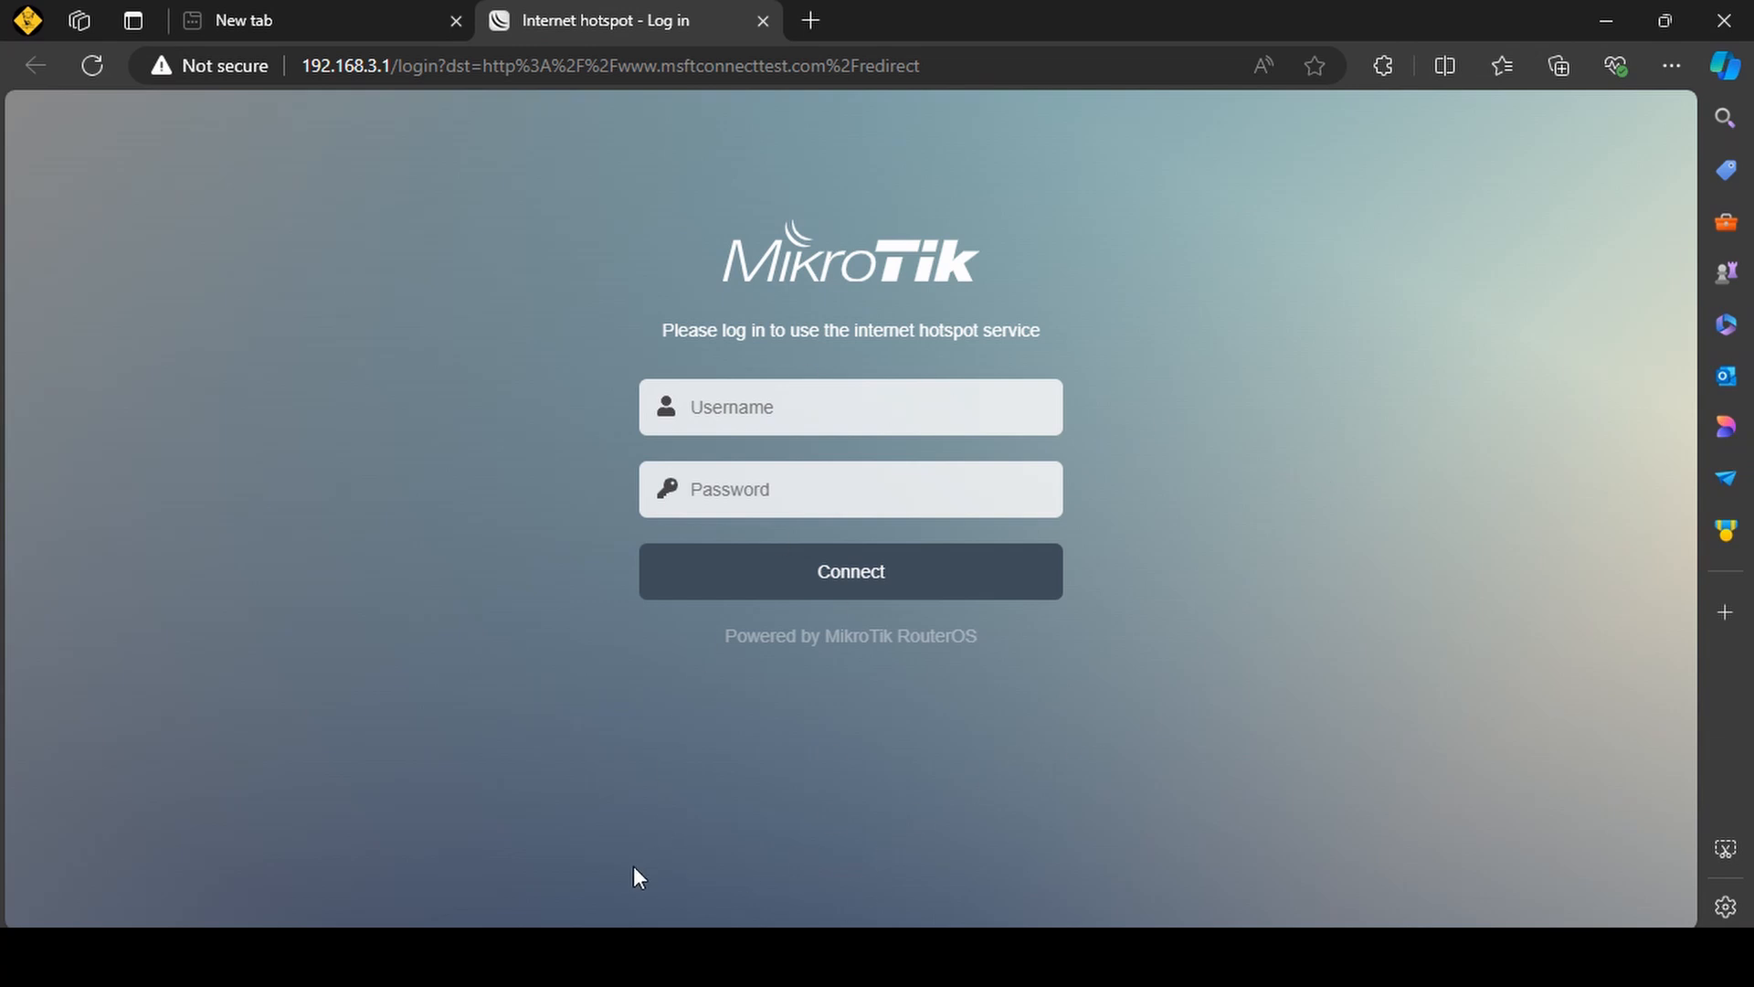
Examine the IPv4 address in the Ethernet 3 connection details and close the details and status windows.
left_click(704, 845)
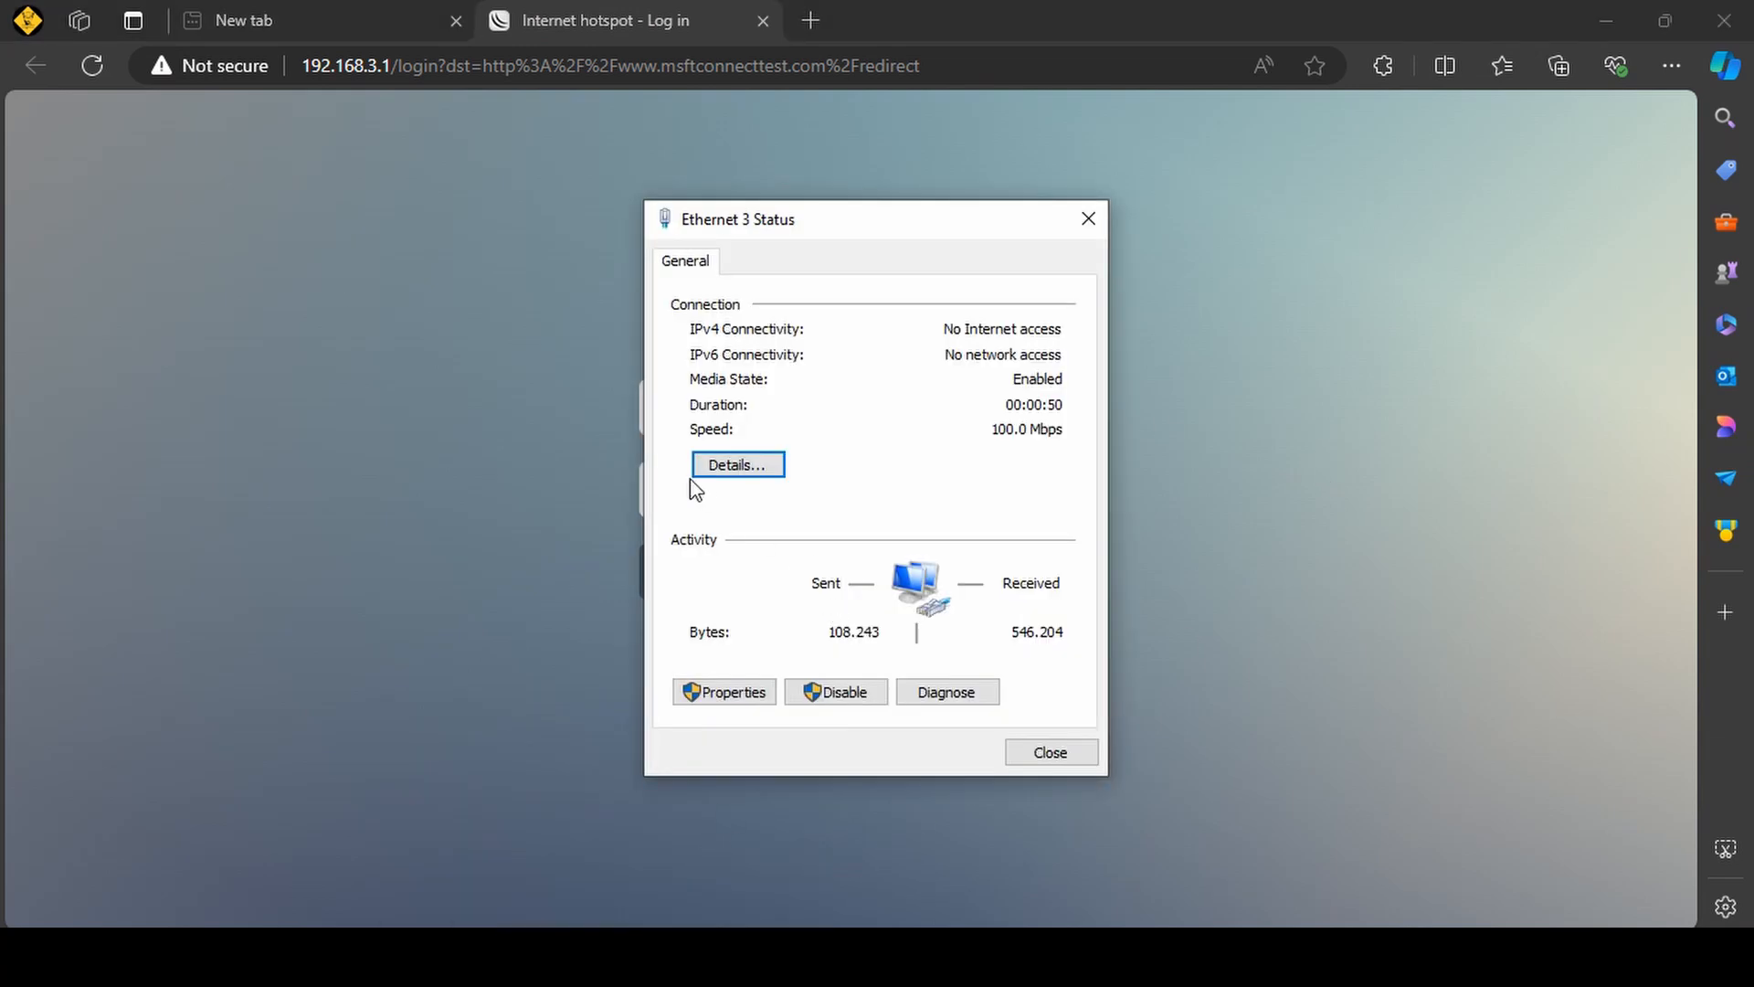
left_click(730, 467)
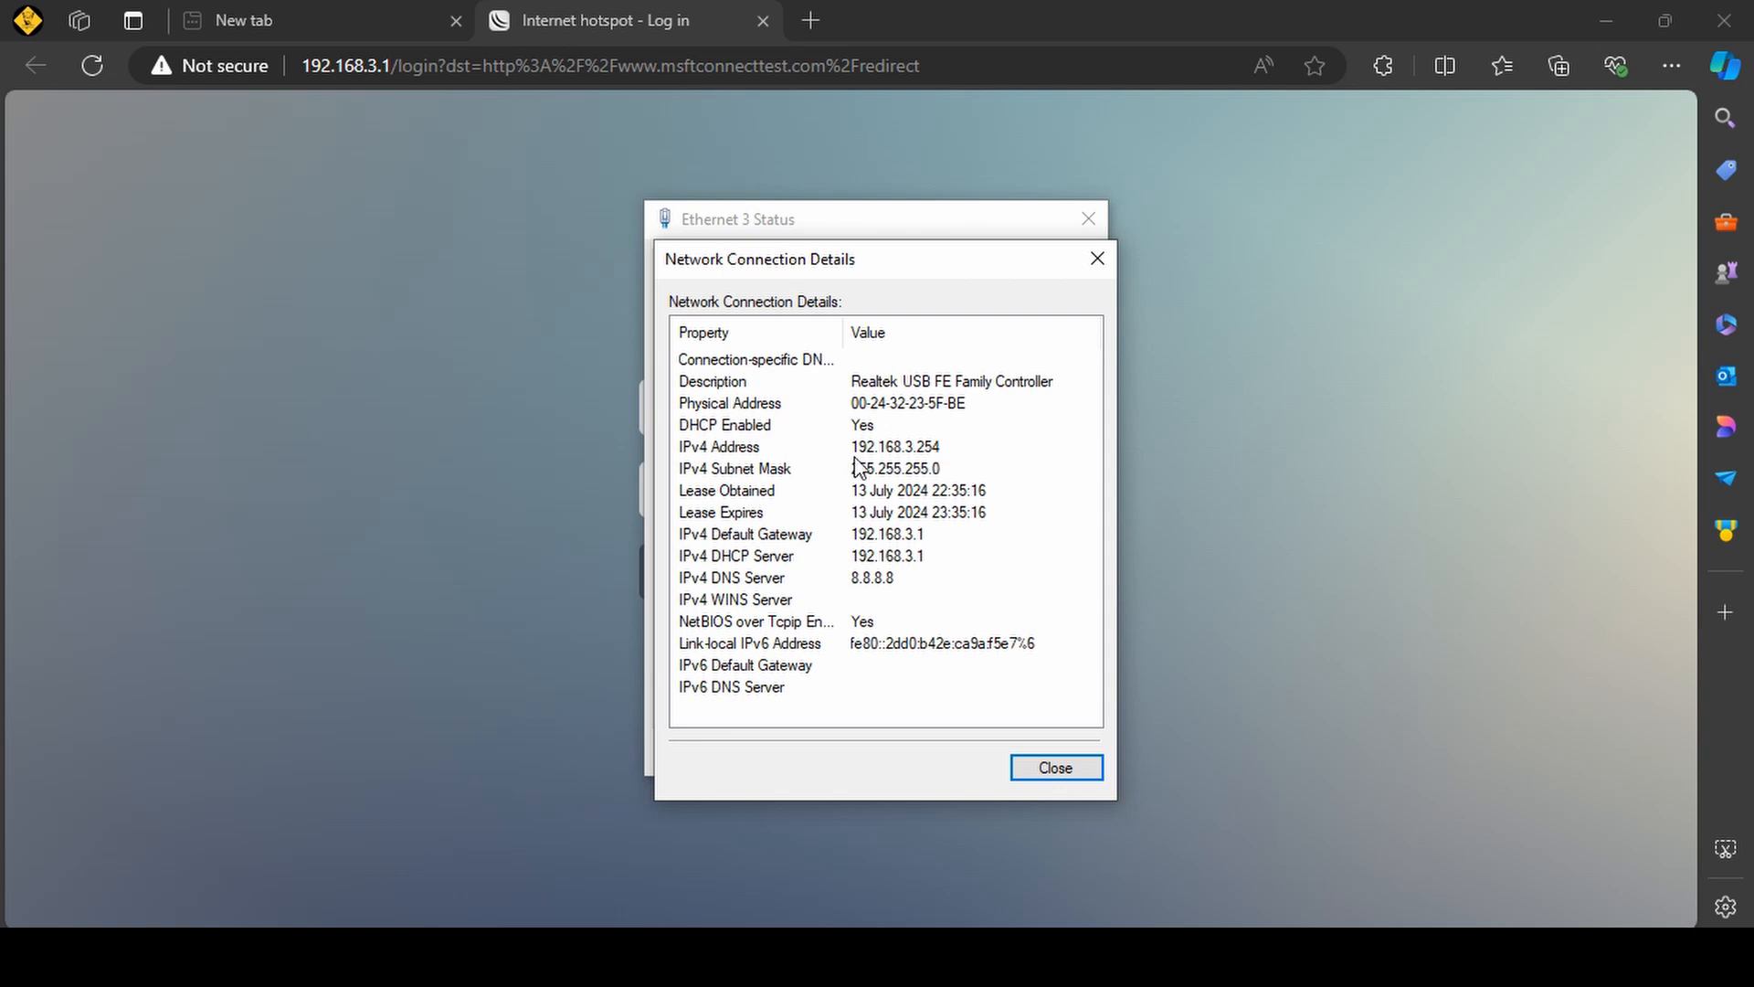
left_click(853, 447)
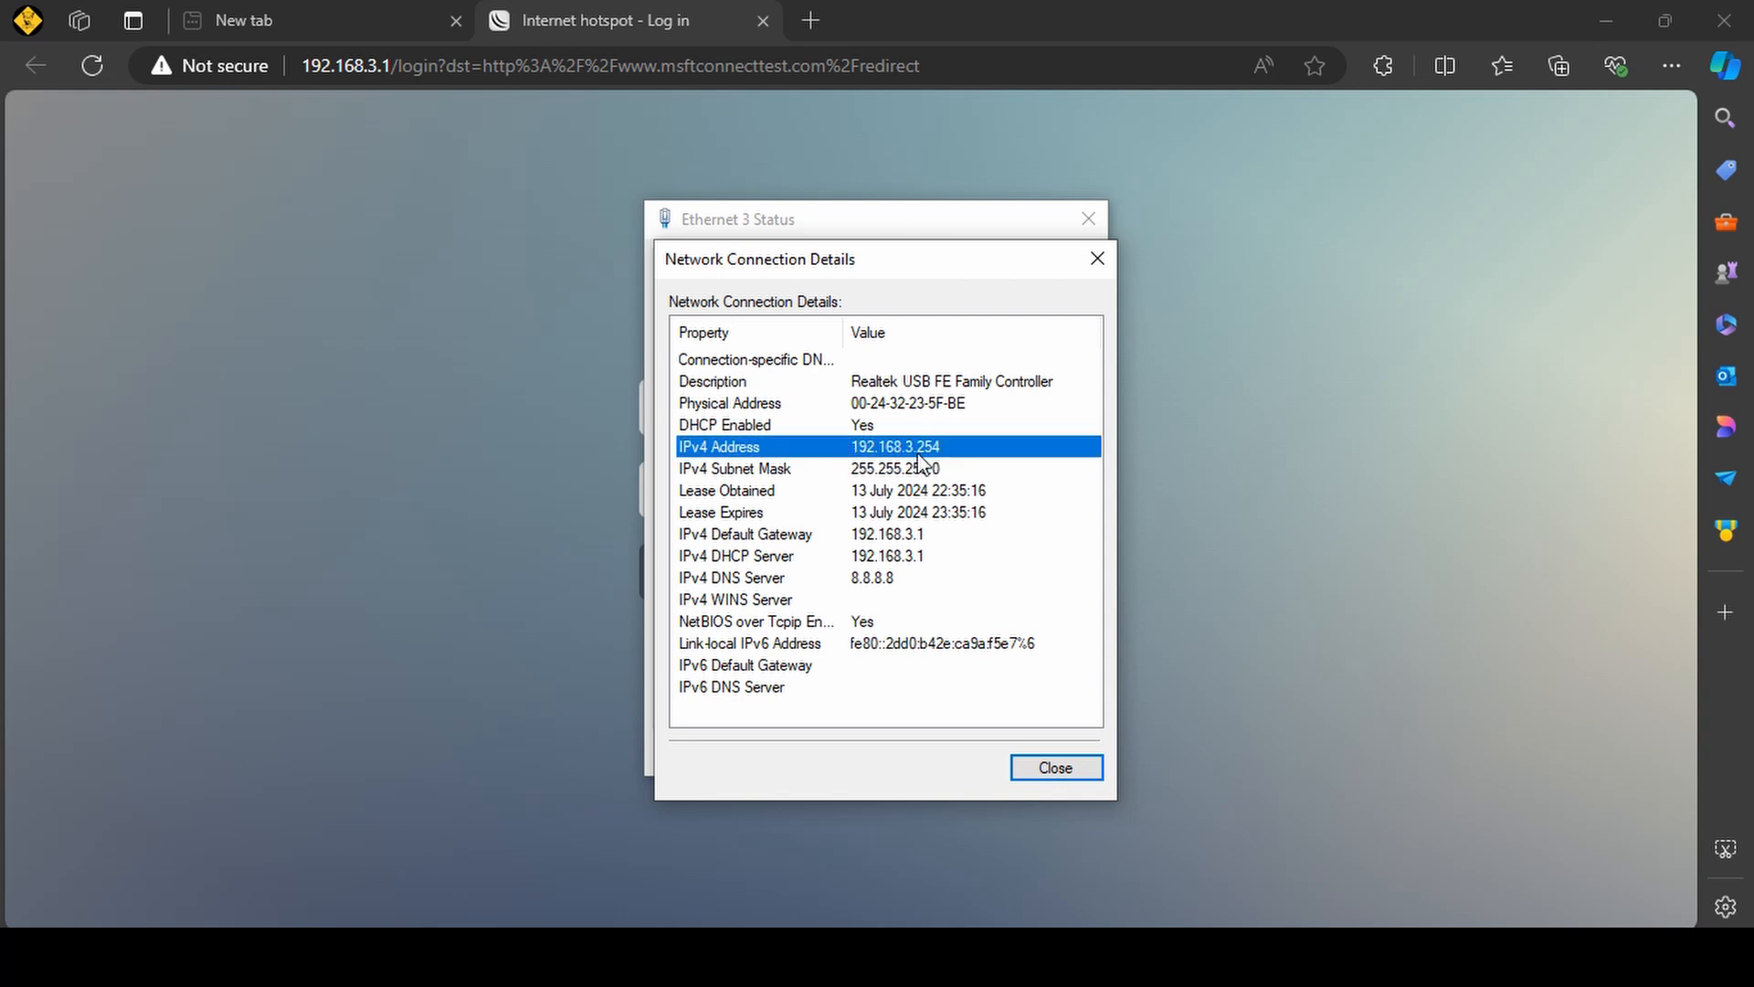
left_click(1096, 258)
left_click(1088, 221)
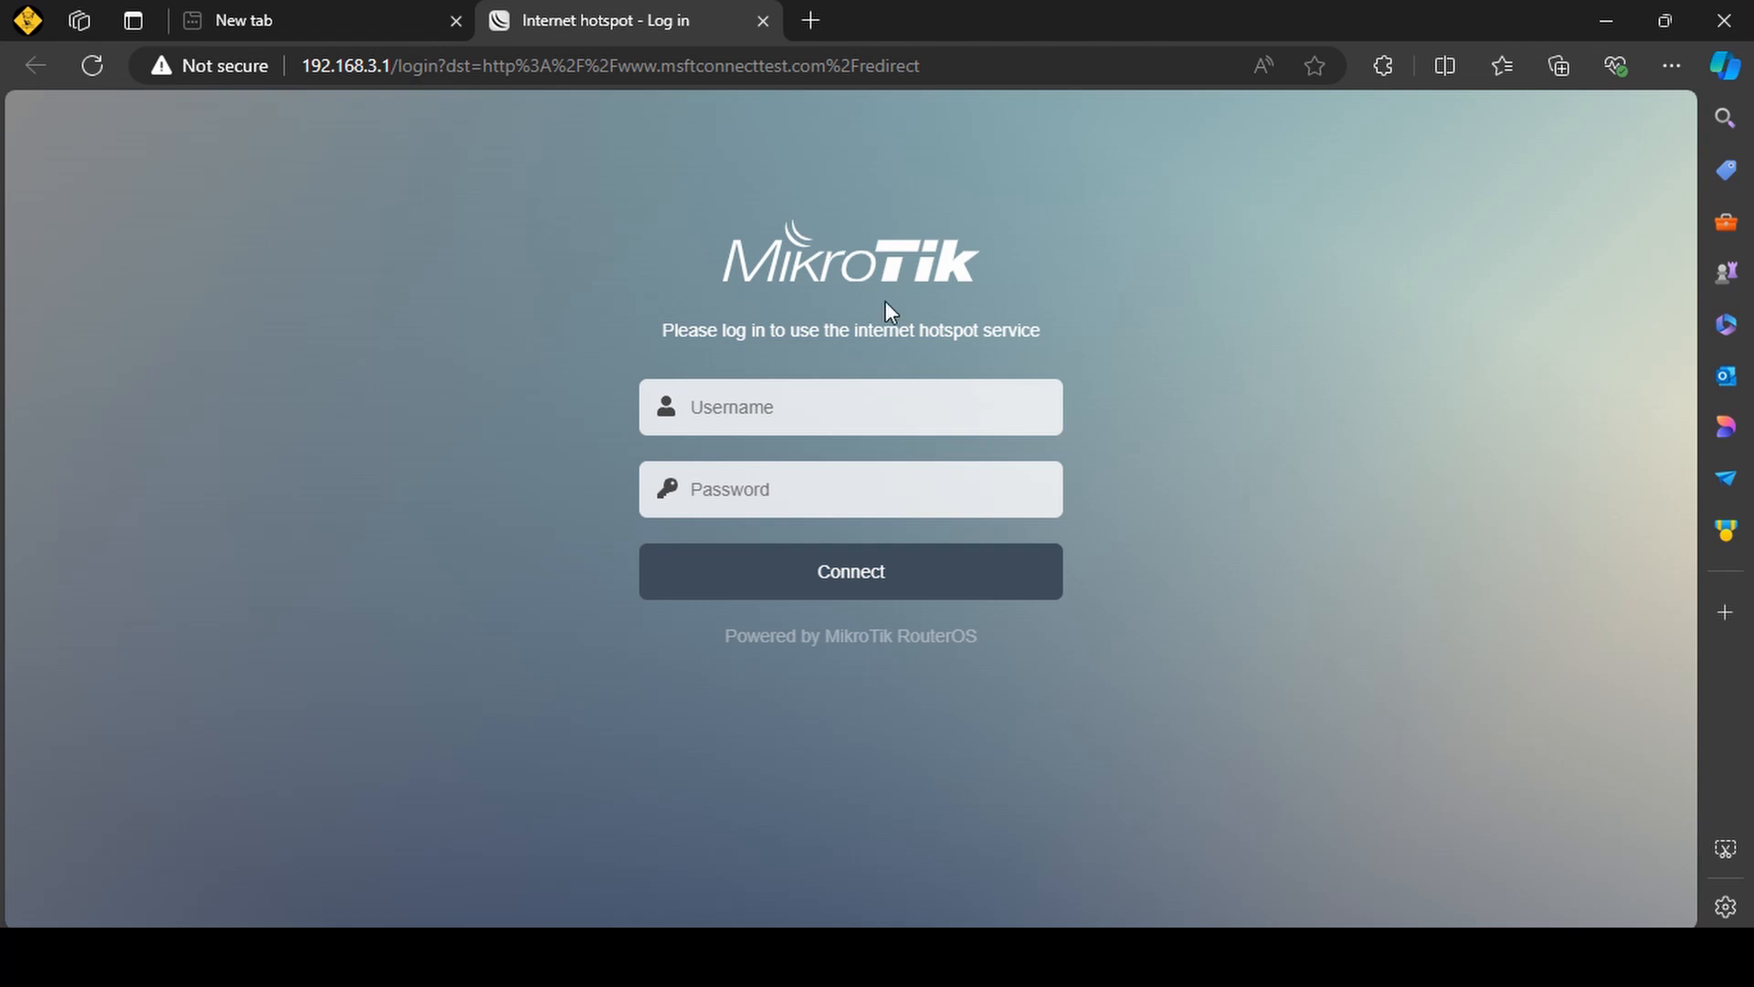
Check the Ethernet 3 access type in Network and Sharing Center, and return to the browser to read the hotspot login prompt.
left_click(621, 959)
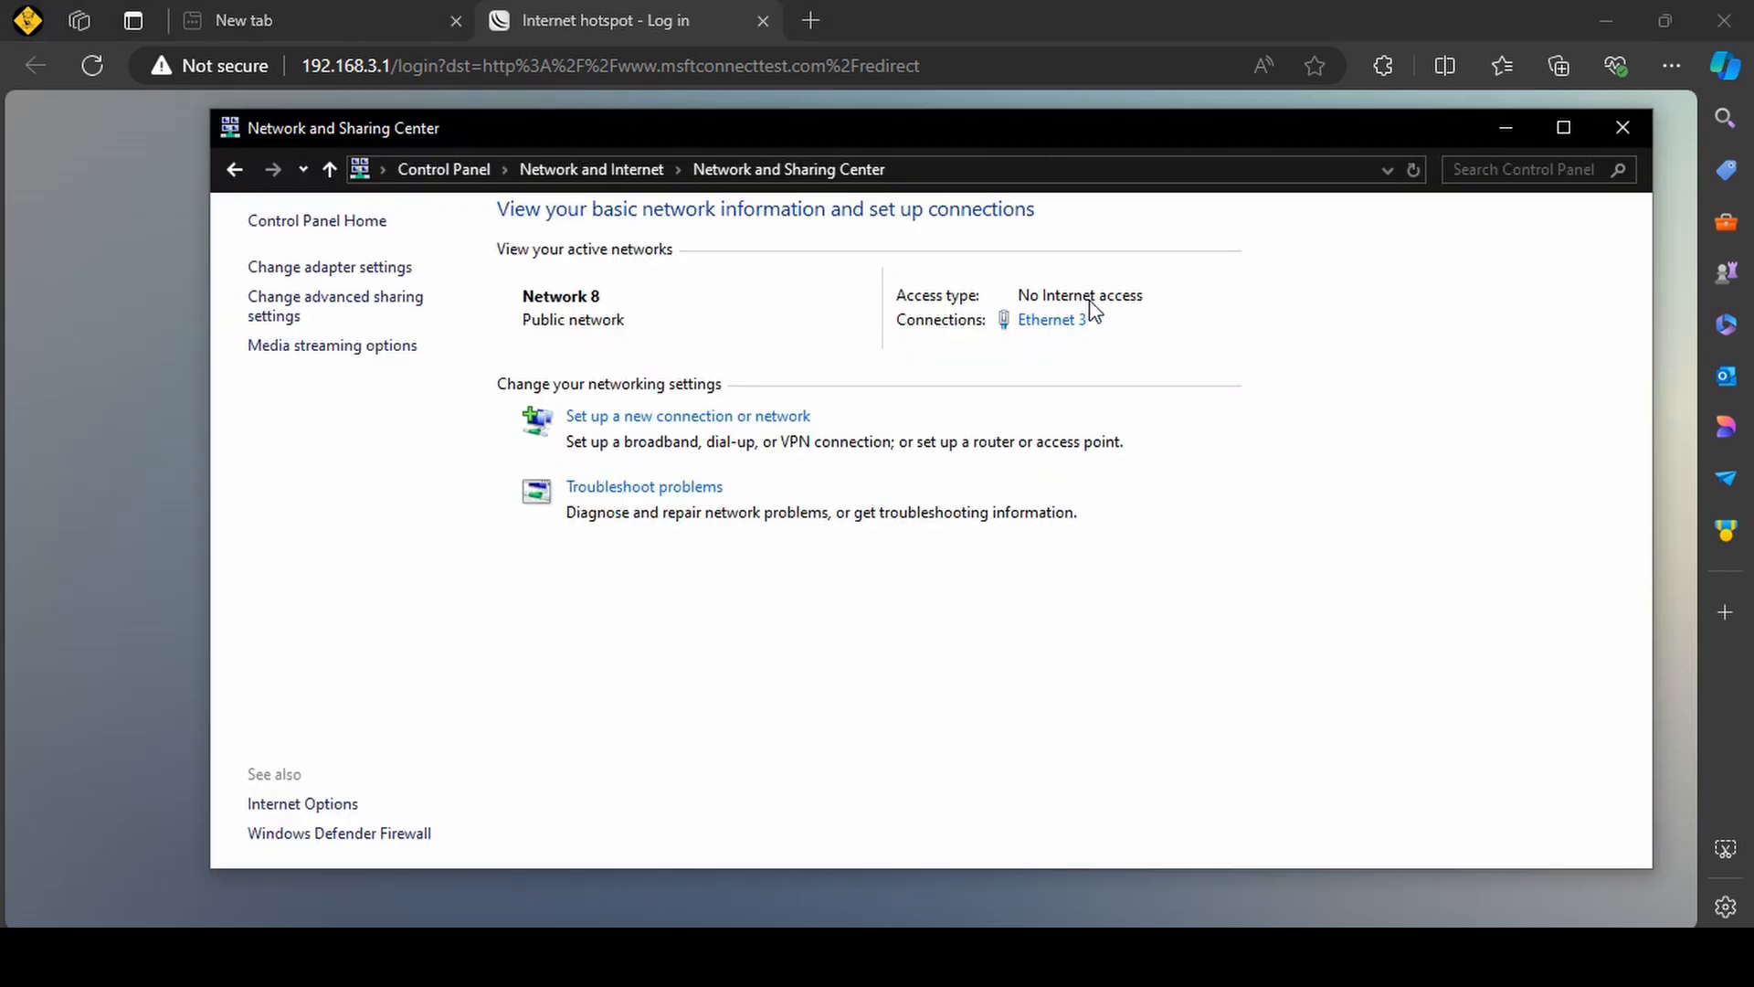
left_click(1506, 128)
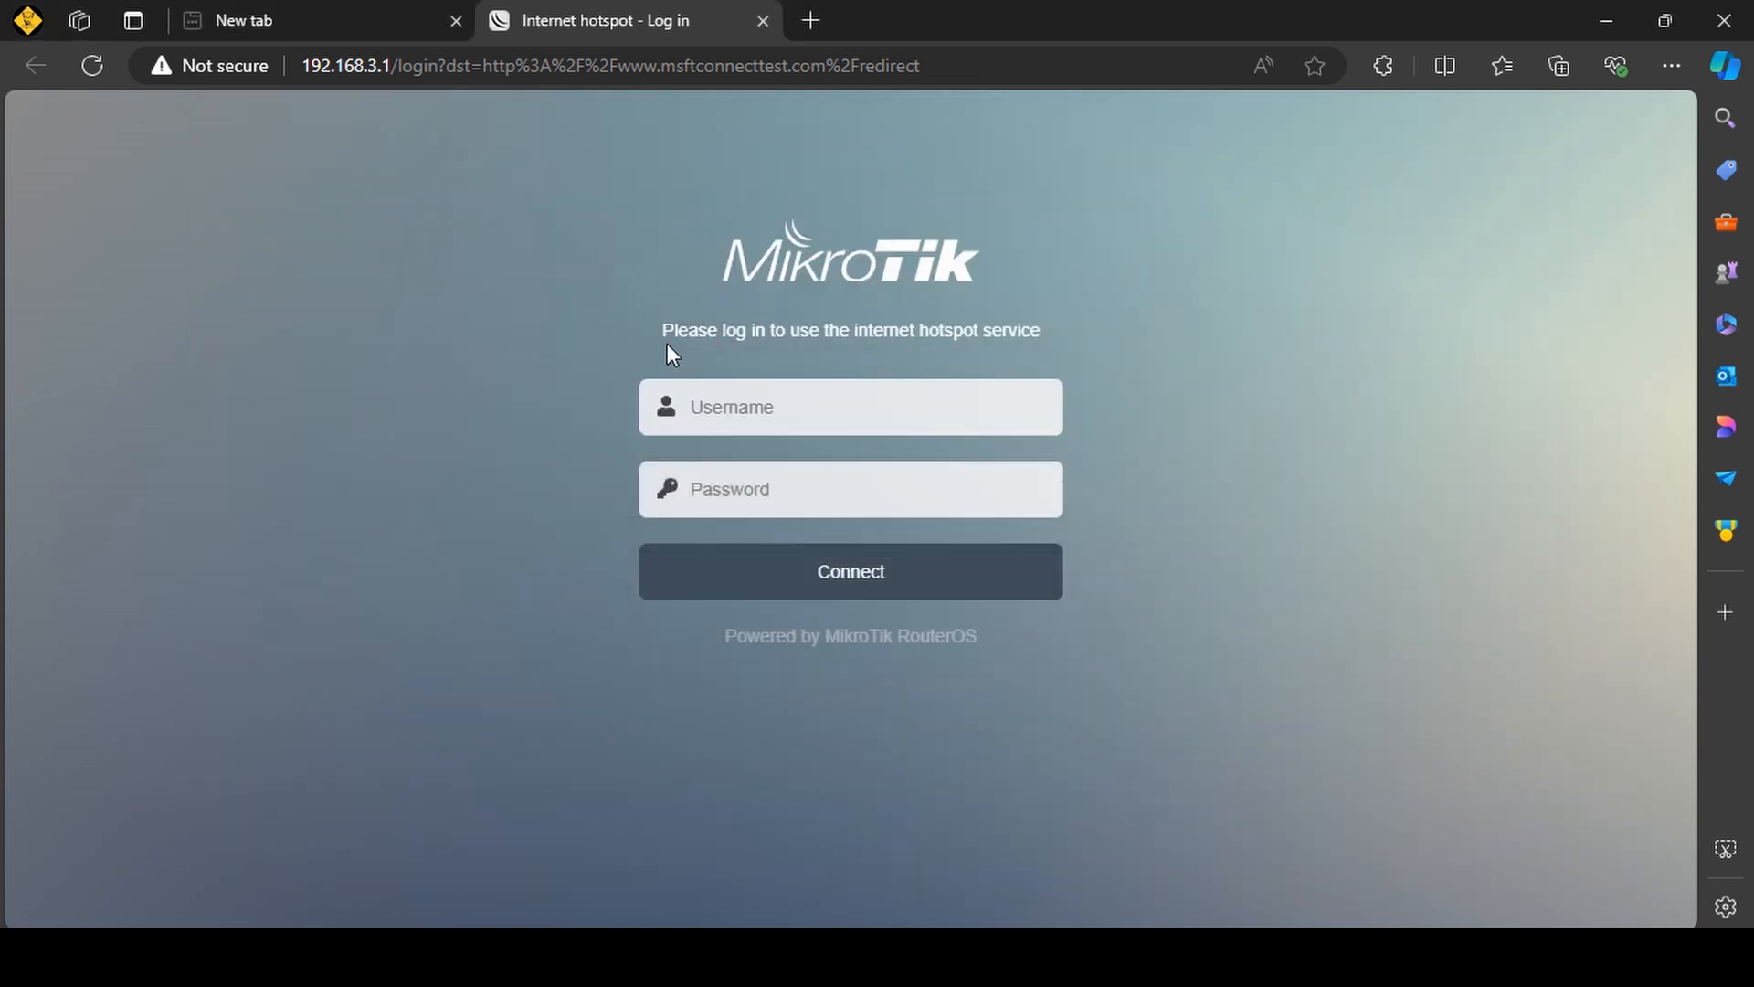
left_click_drag(665, 332, 1189, 369)
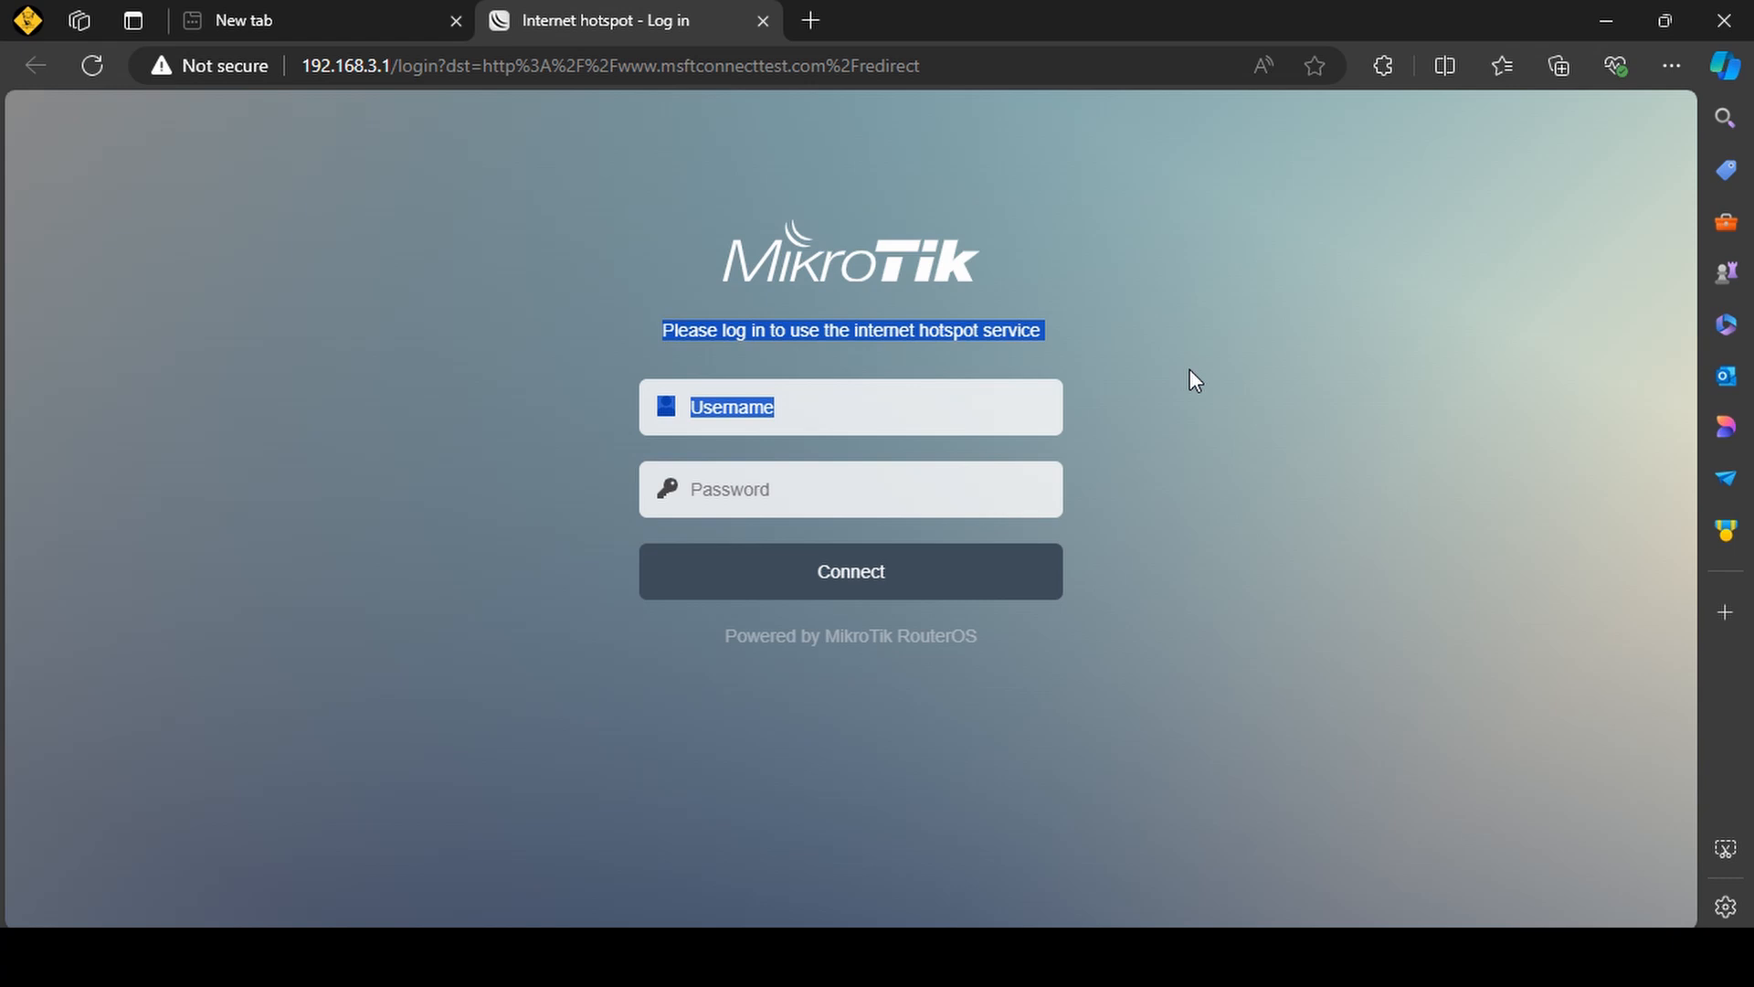
left_click(1186, 486)
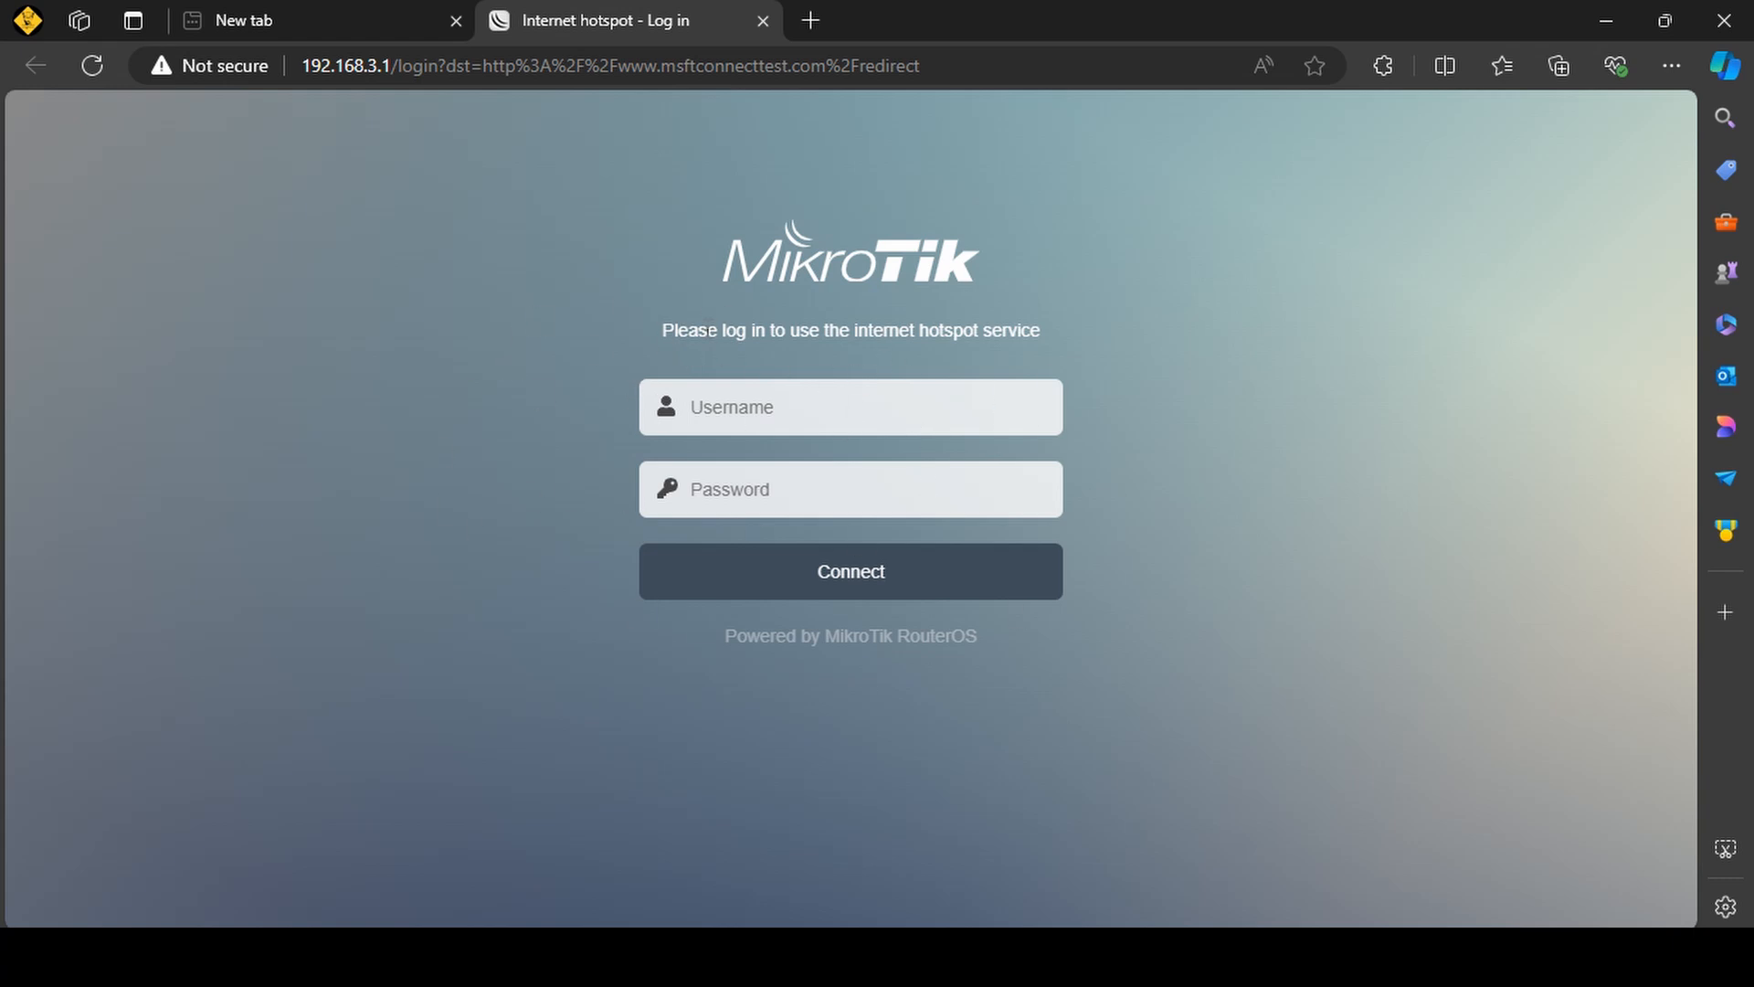
Log in to the MikroTik hotspot page with the hotspot user's username and password.
left_click(979, 400)
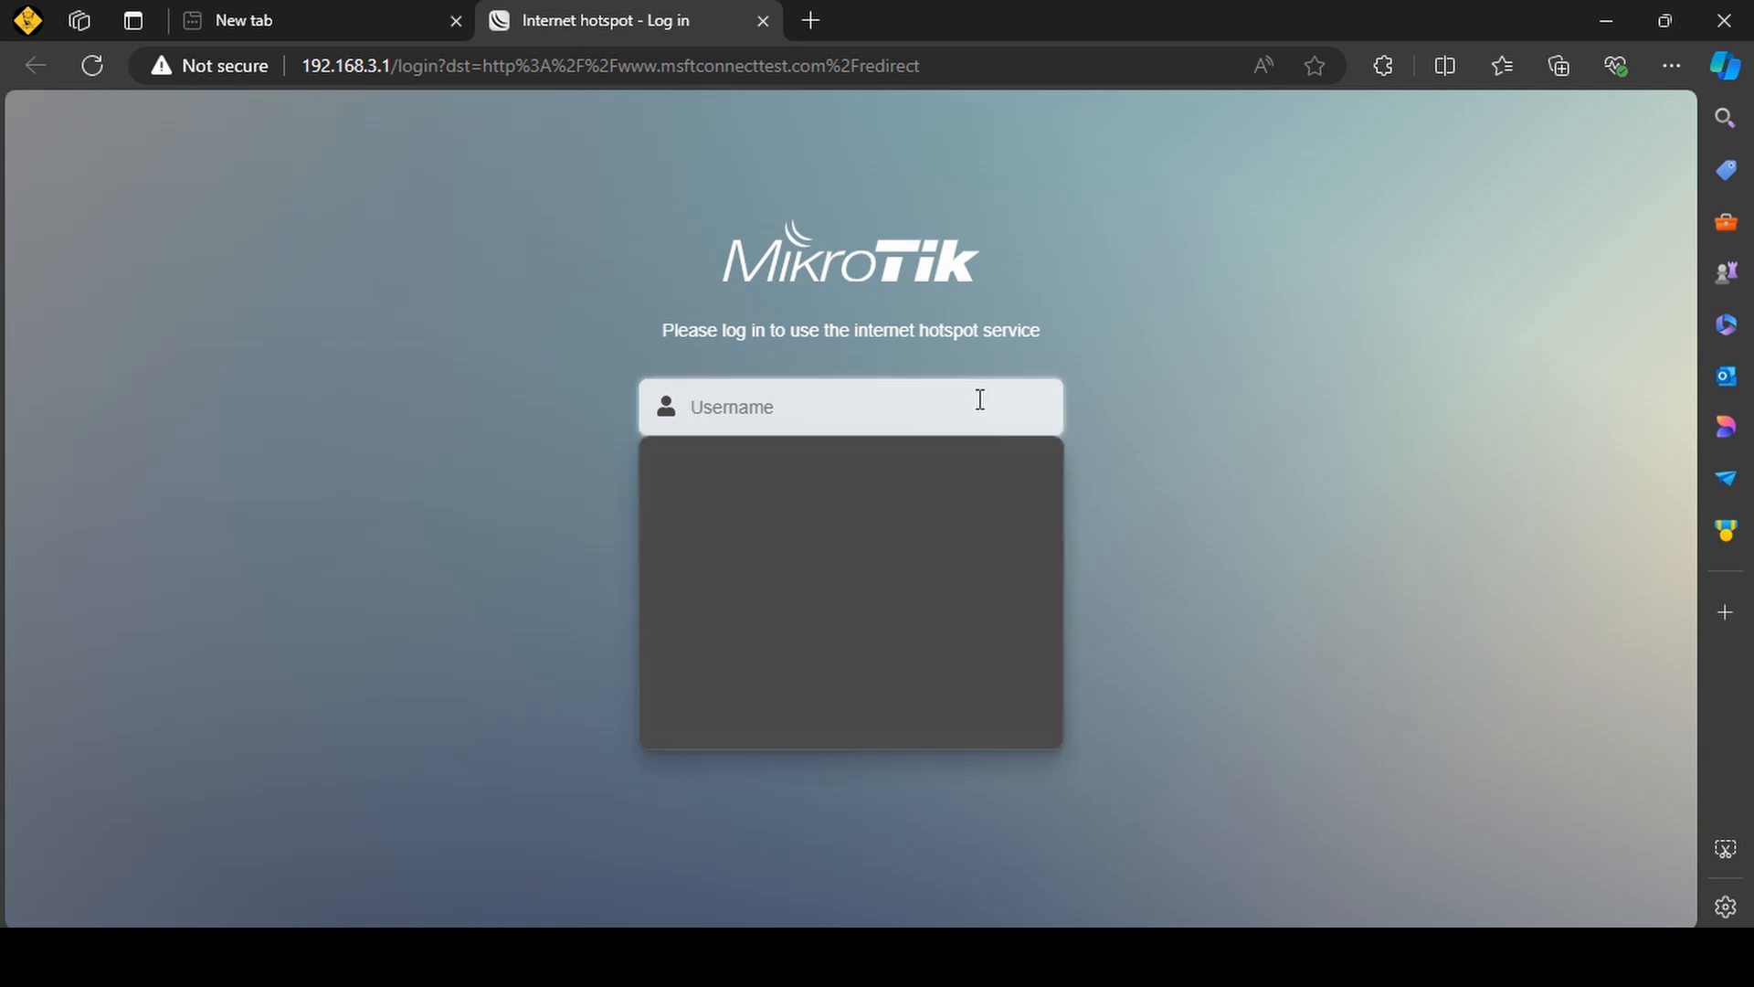
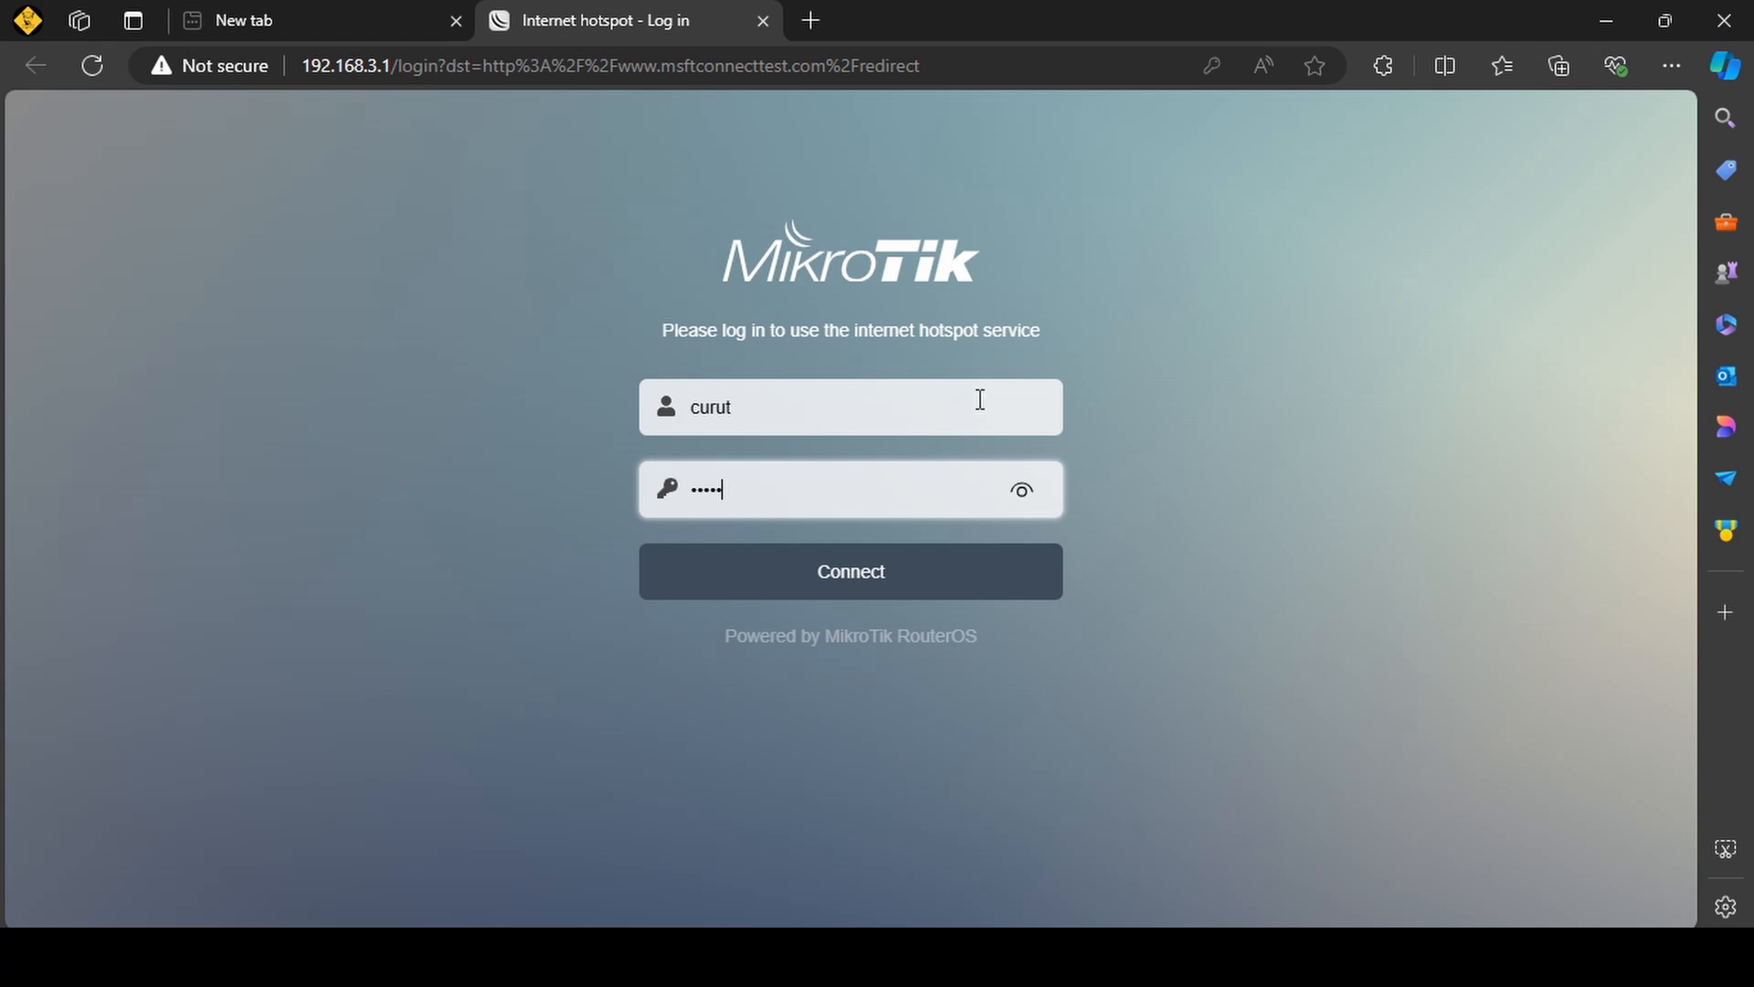
key("Return")
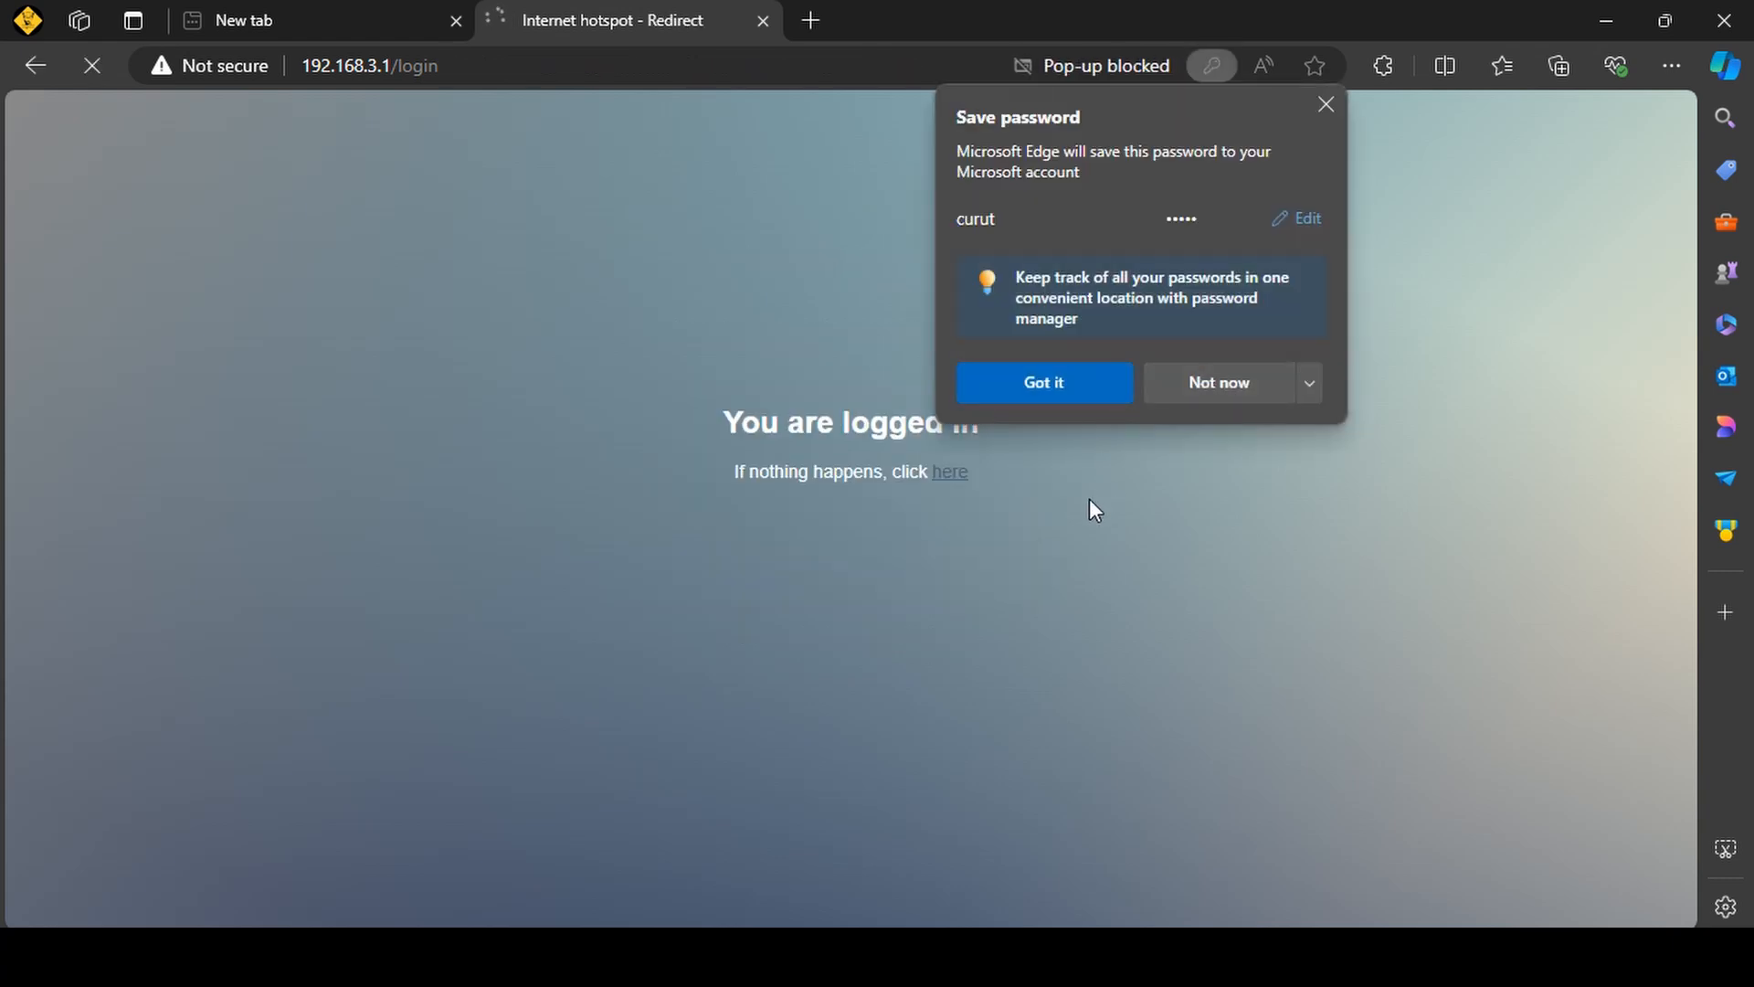
Follow the redirect link after login, decline saving the password, and look over the MSN page to check internet access.
left_click(950, 471)
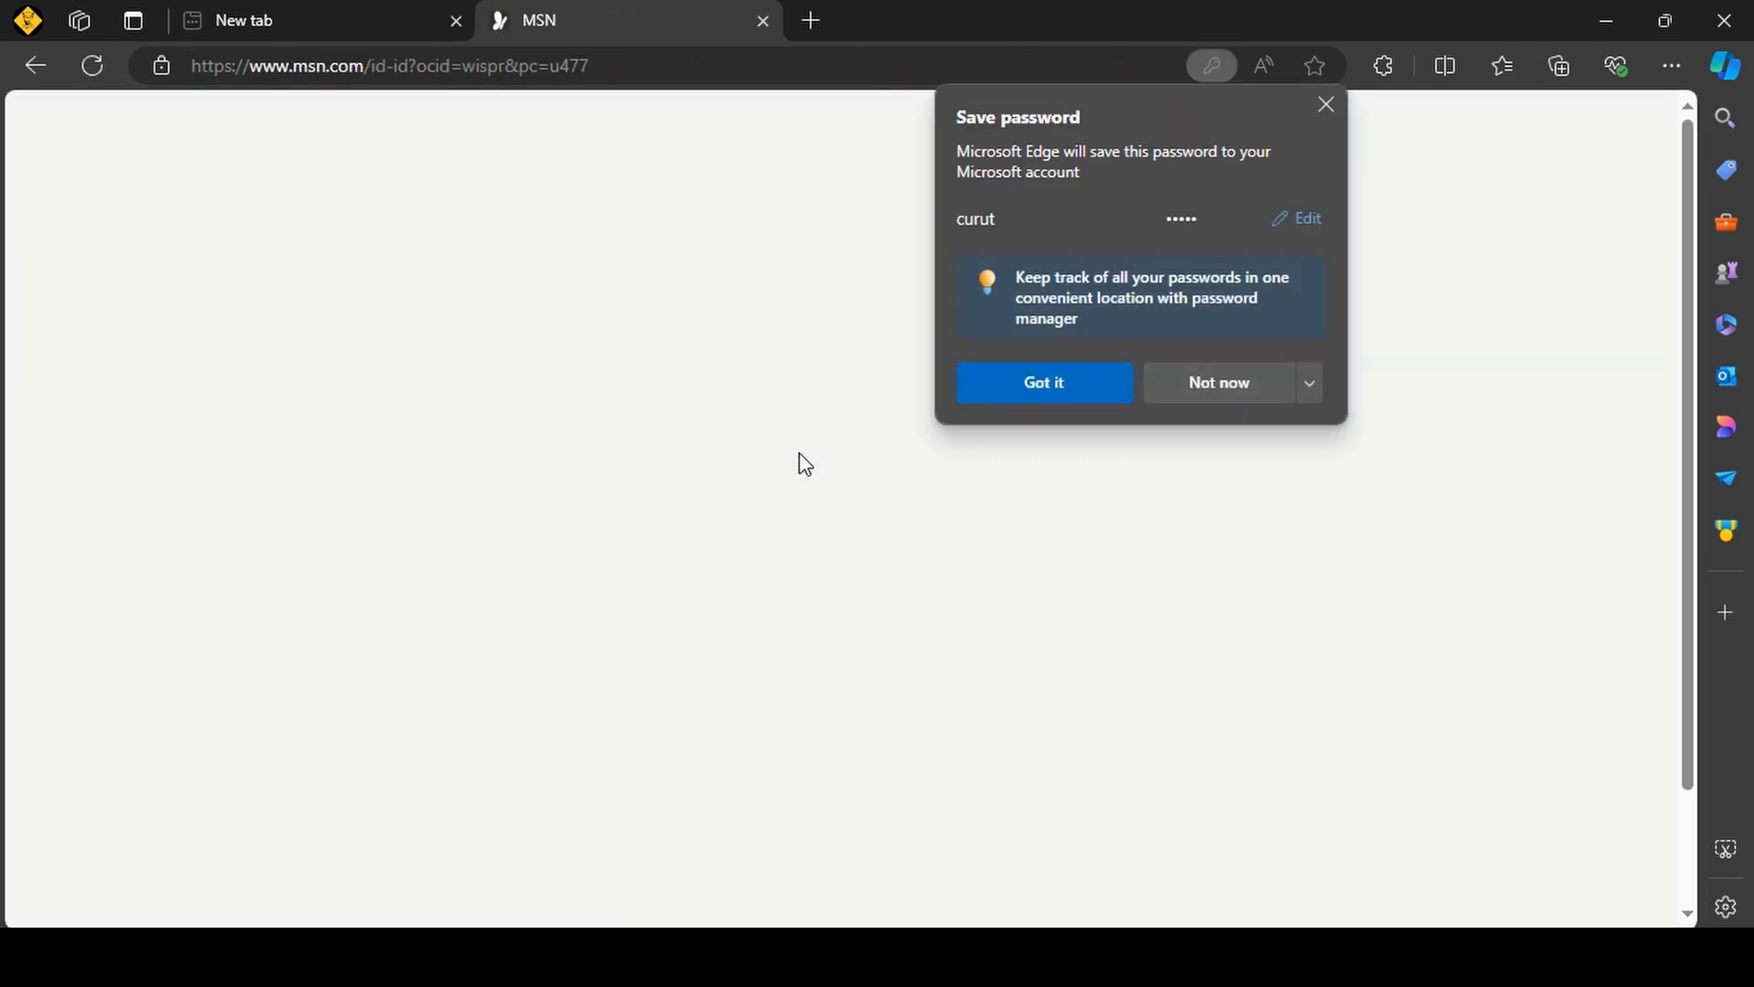
left_click(1193, 382)
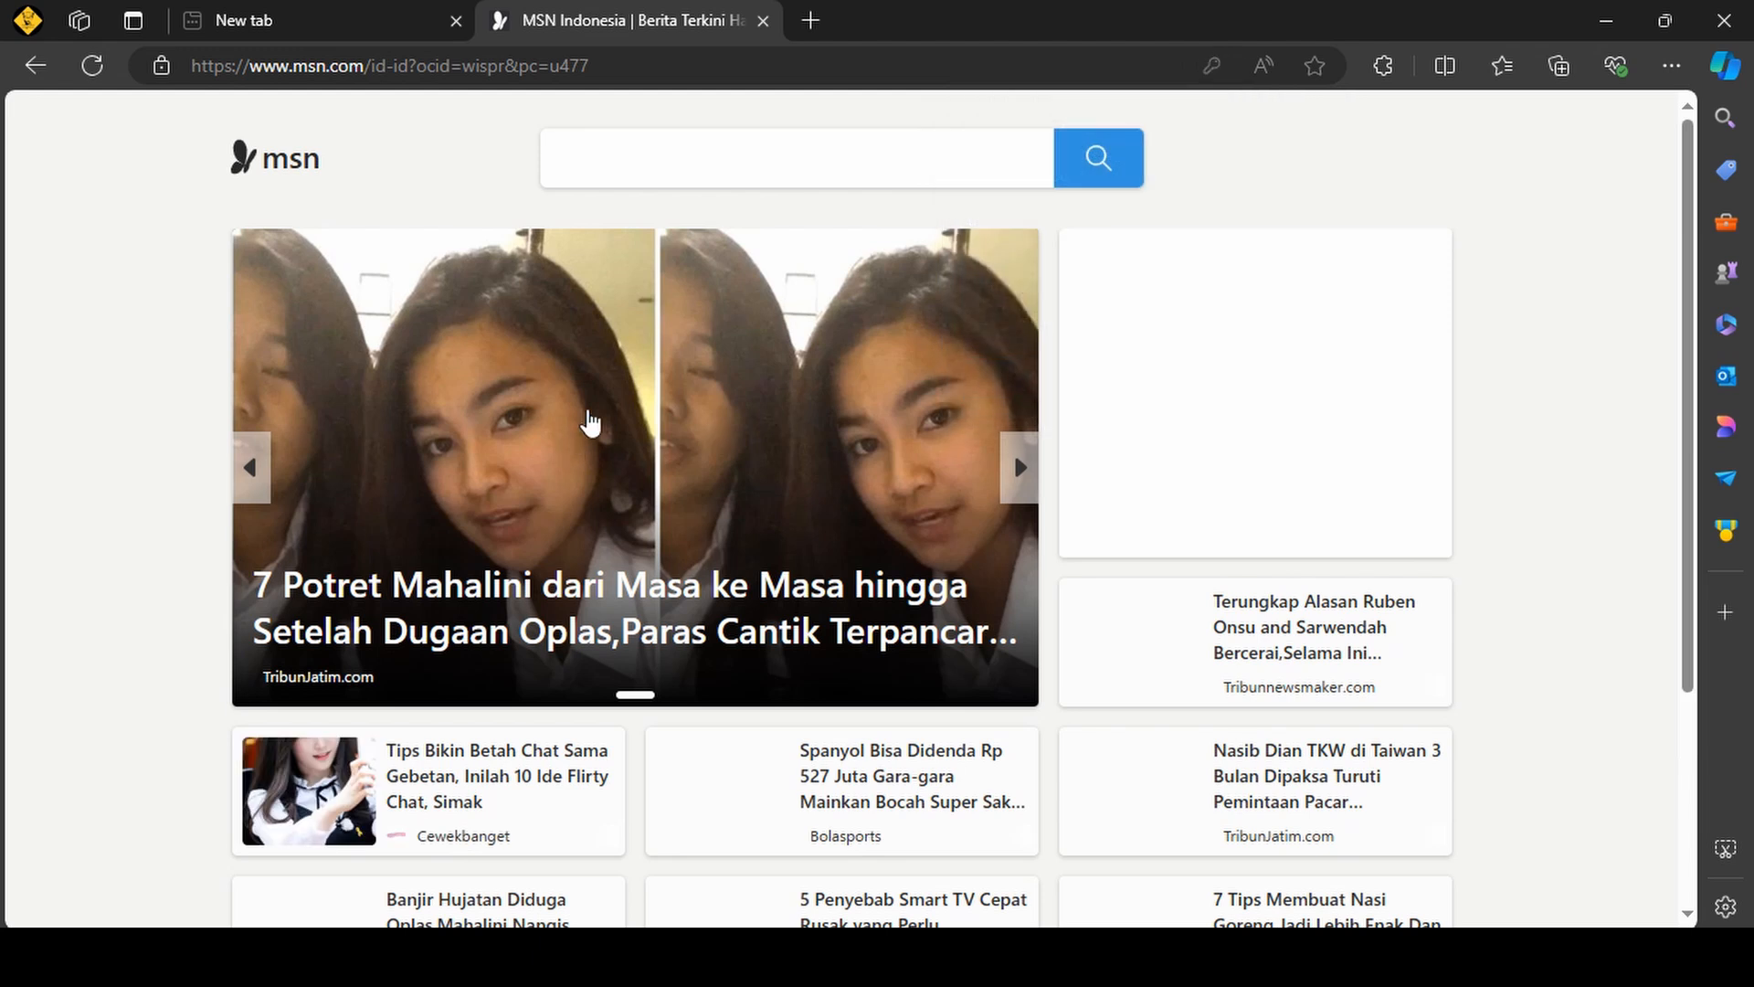
scroll(813, 439, "down", 5)
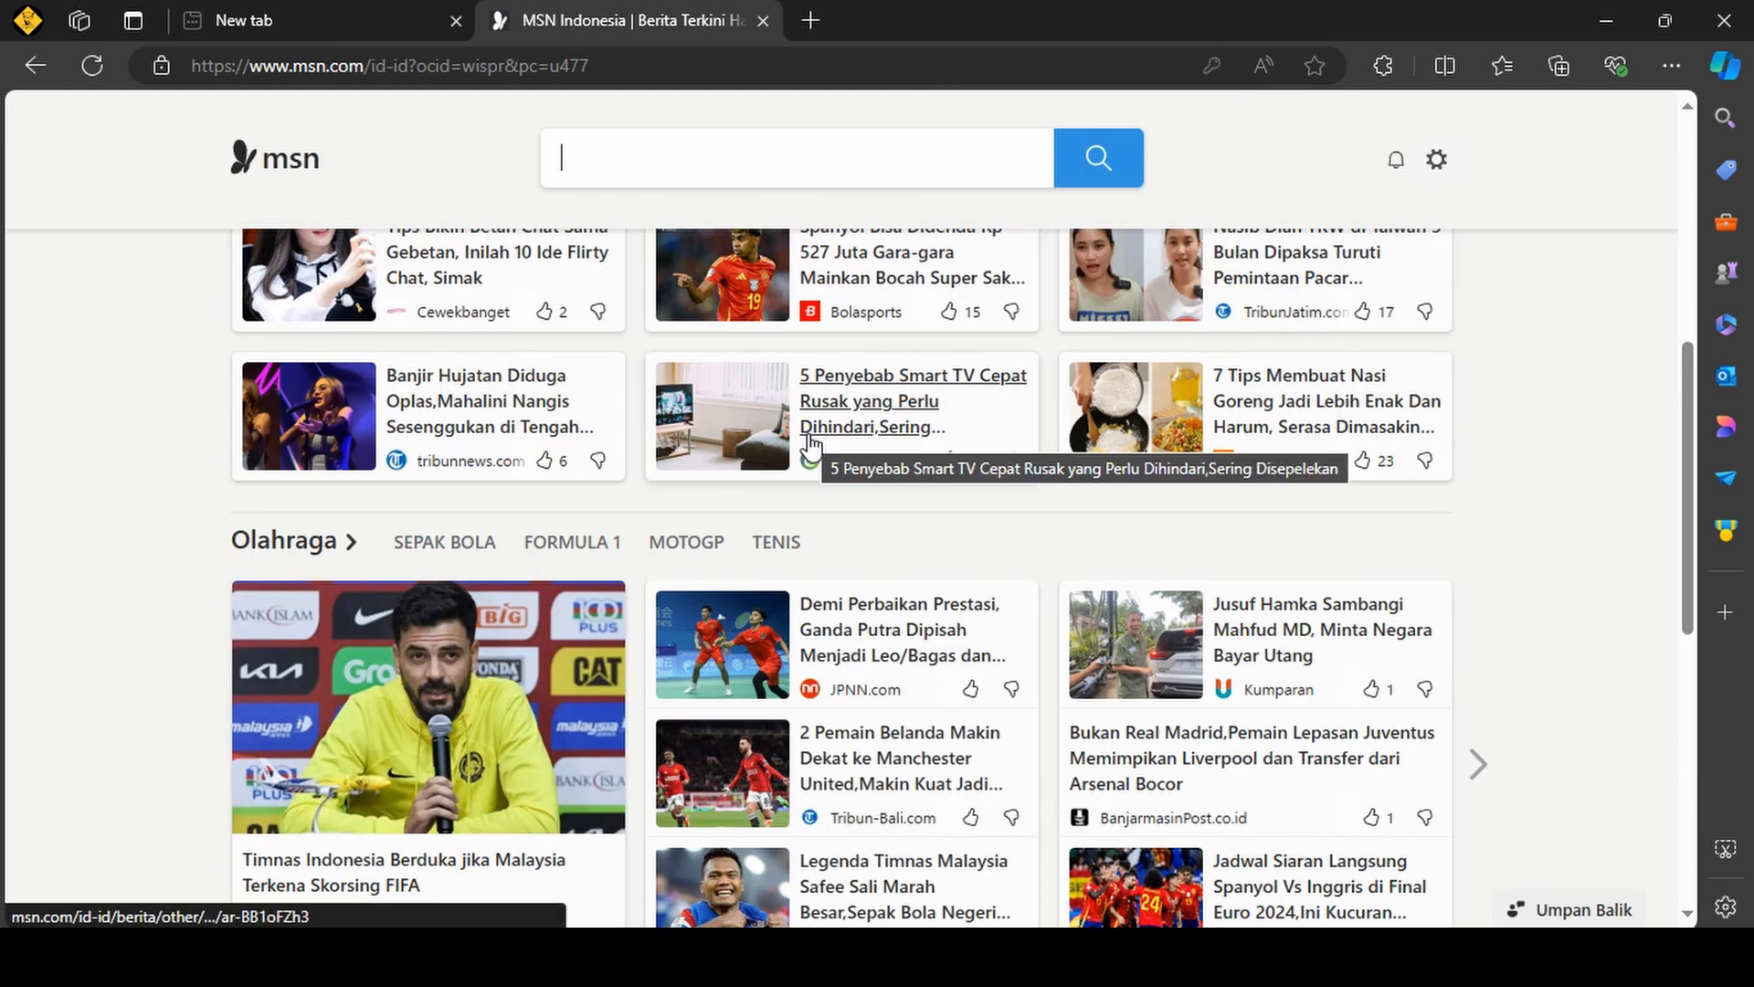
scroll(809, 443, "up", 4)
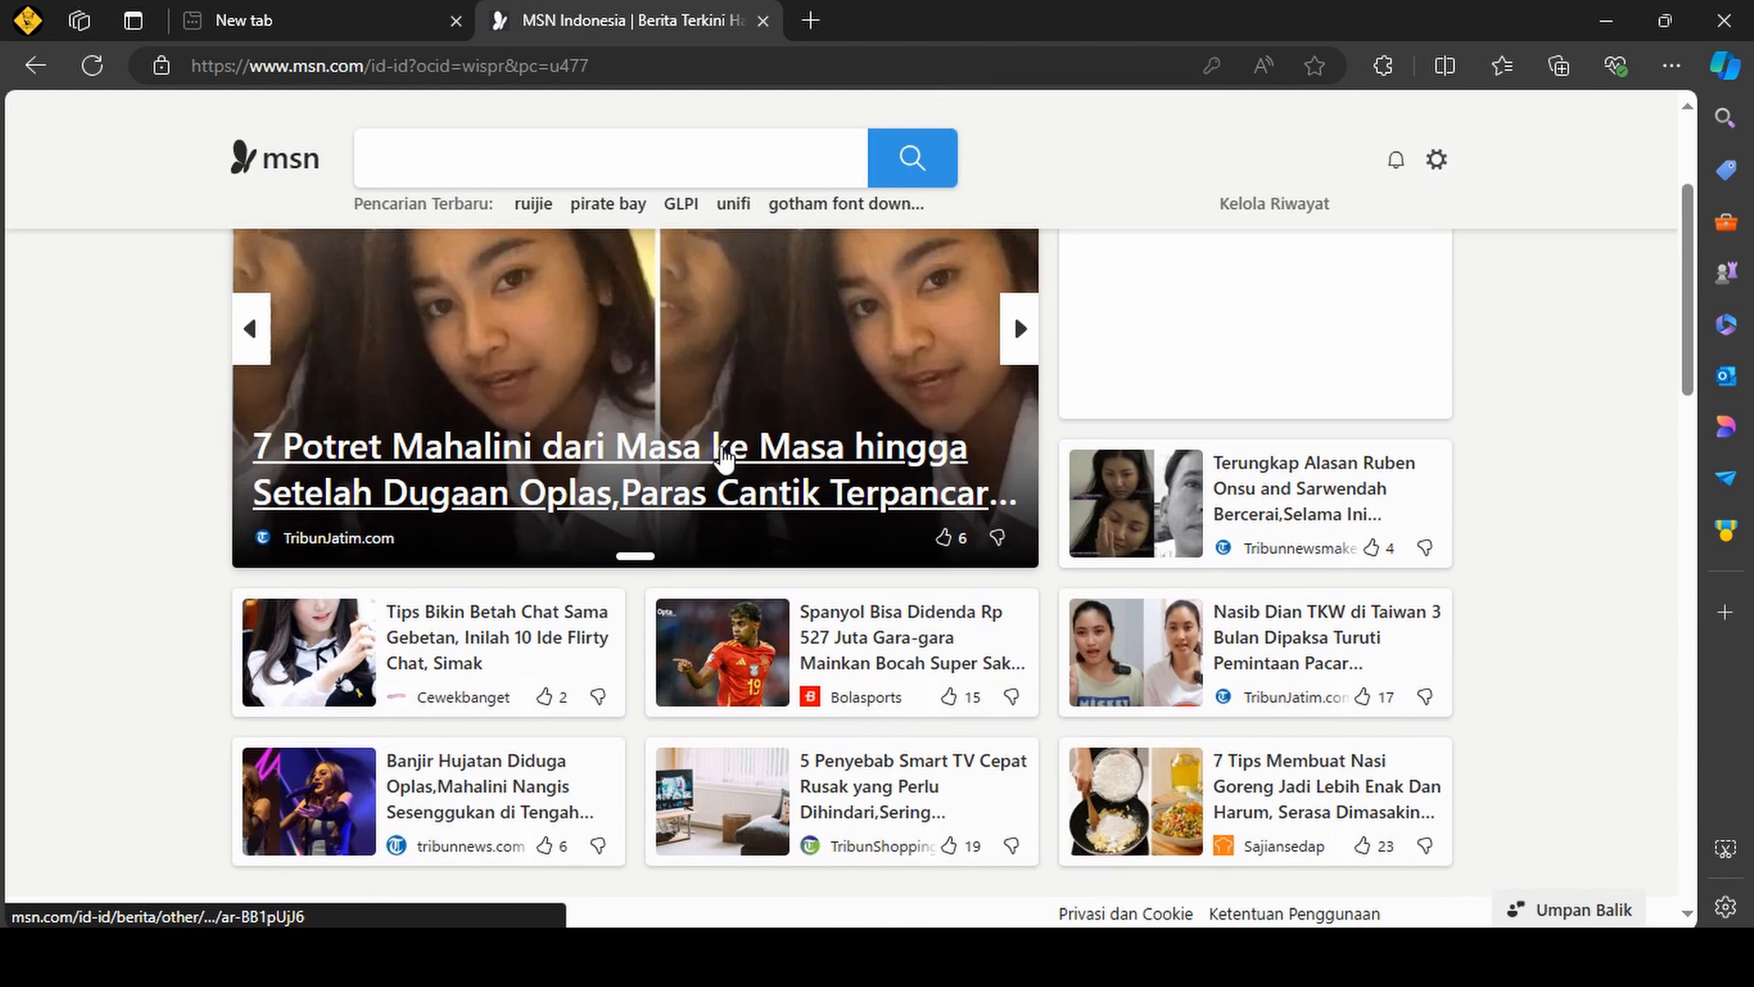
scroll(924, 419, "up", 3)
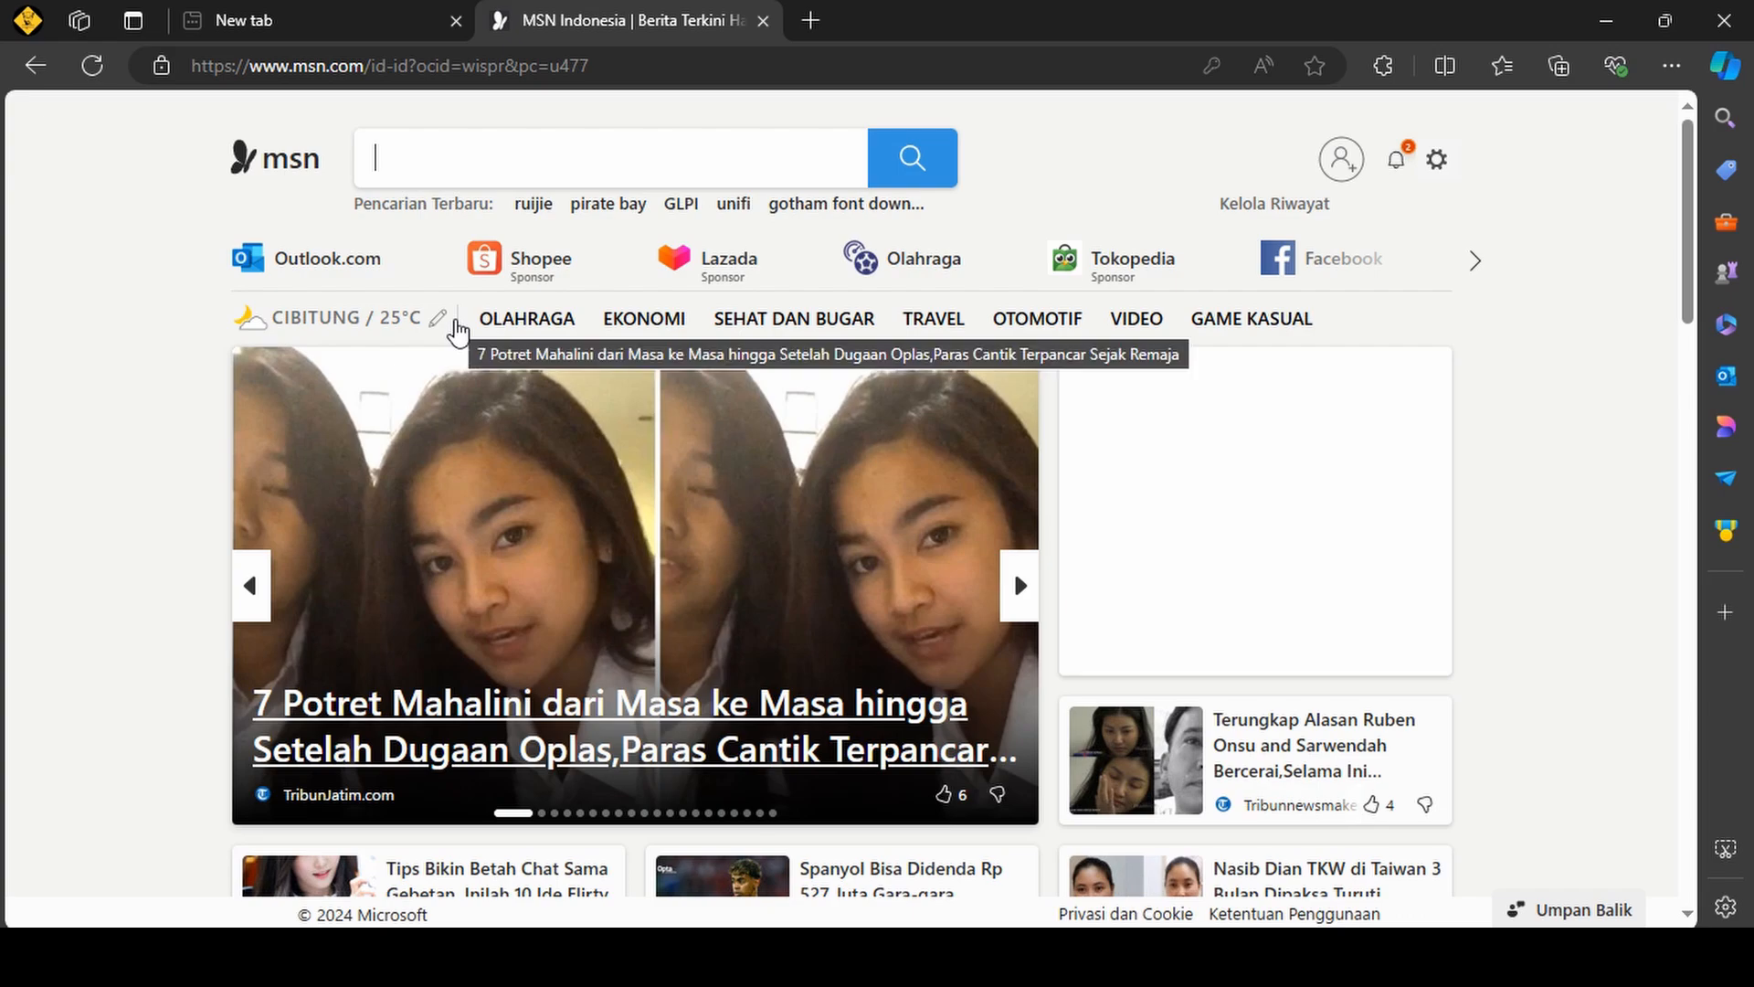
Close the MSN page, open speedtest.net, and close the Network and Sharing Center window.
key("ctrl+w")
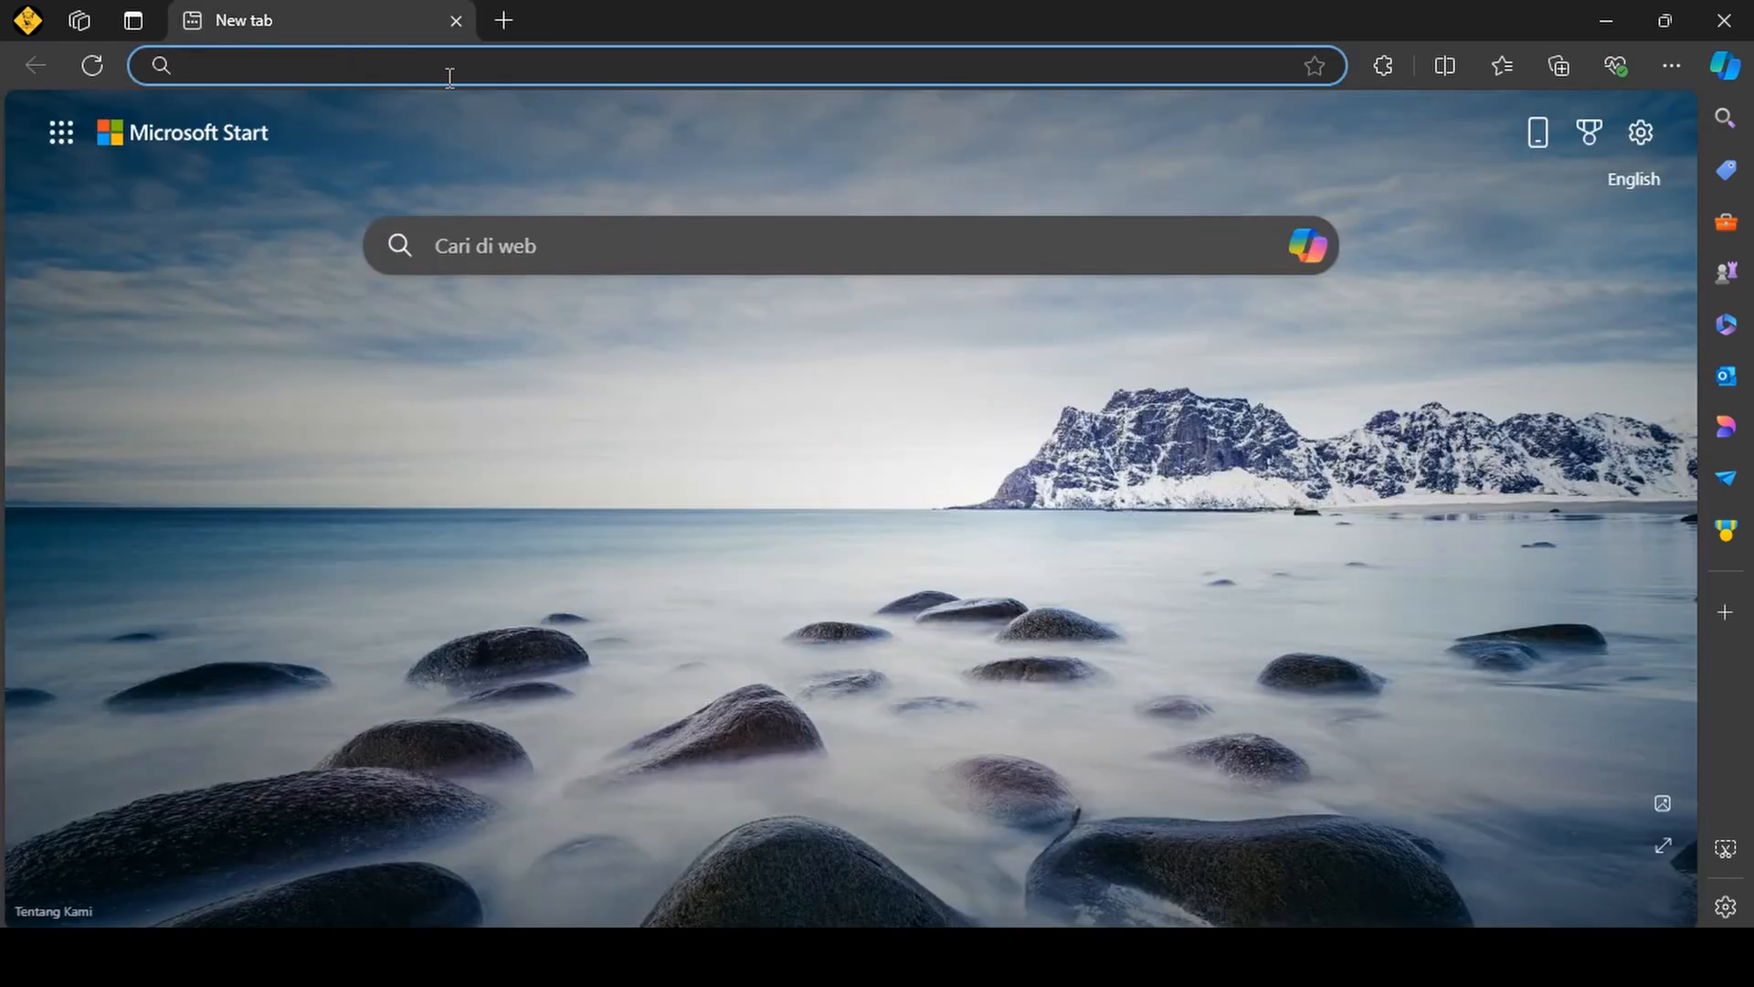
type("speed")
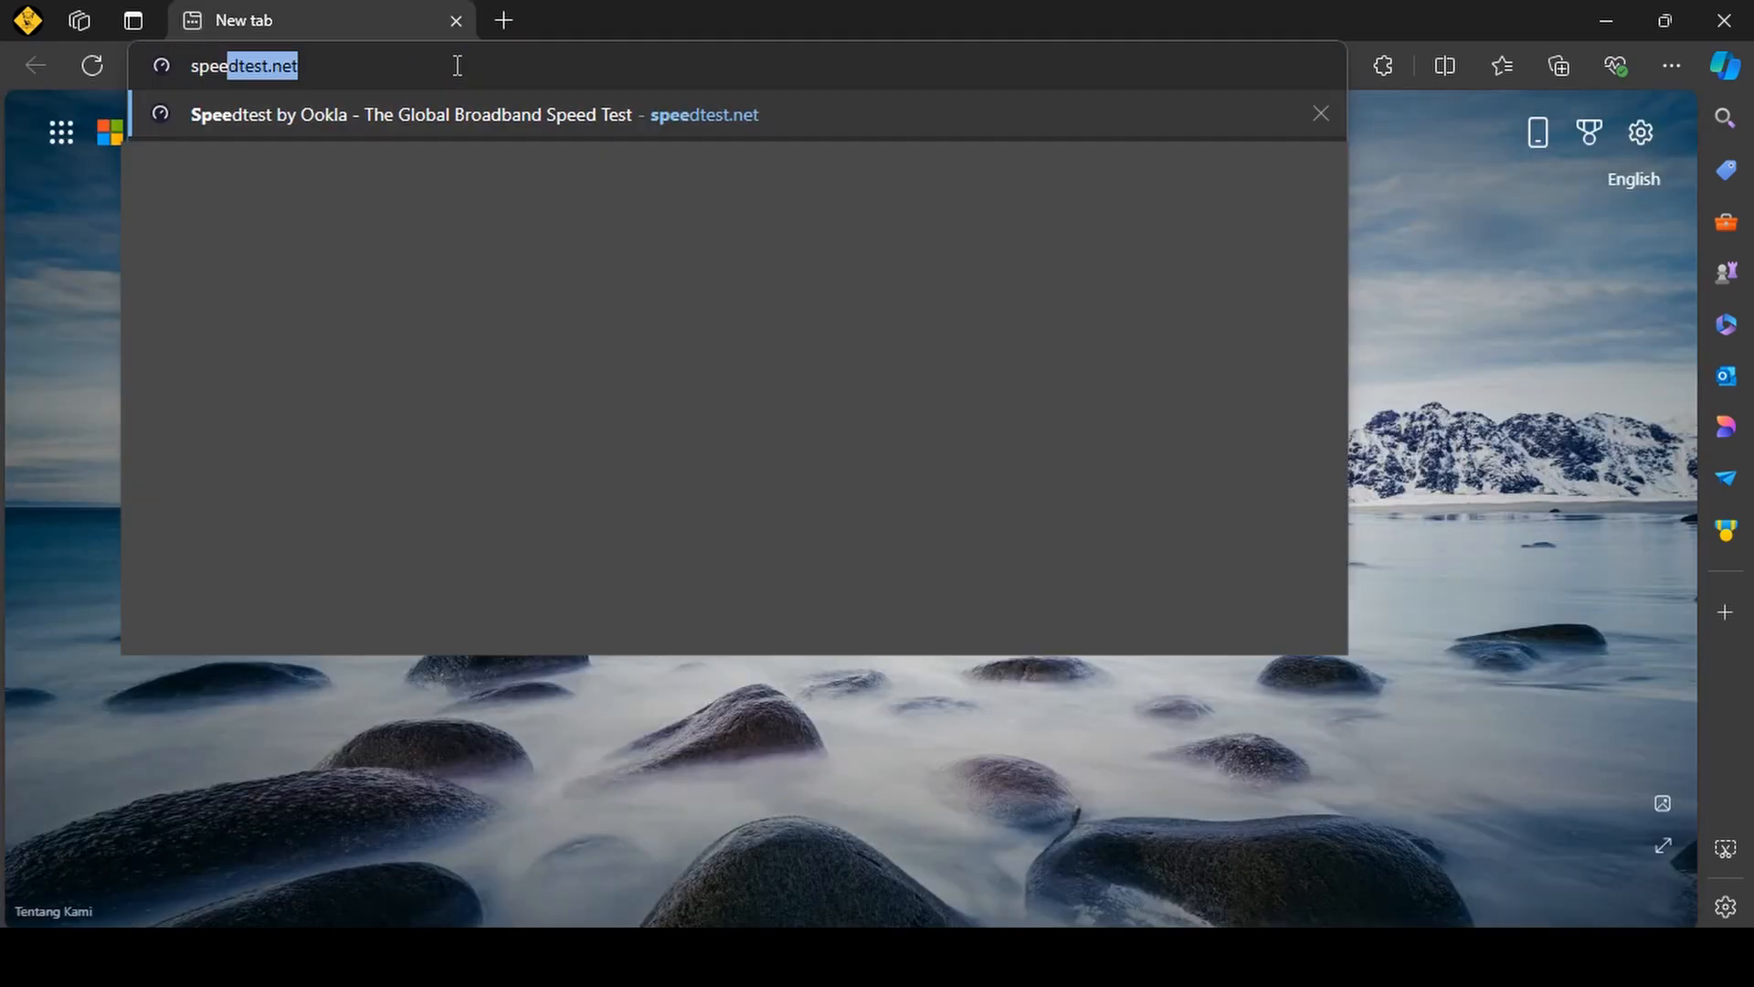
key("Return")
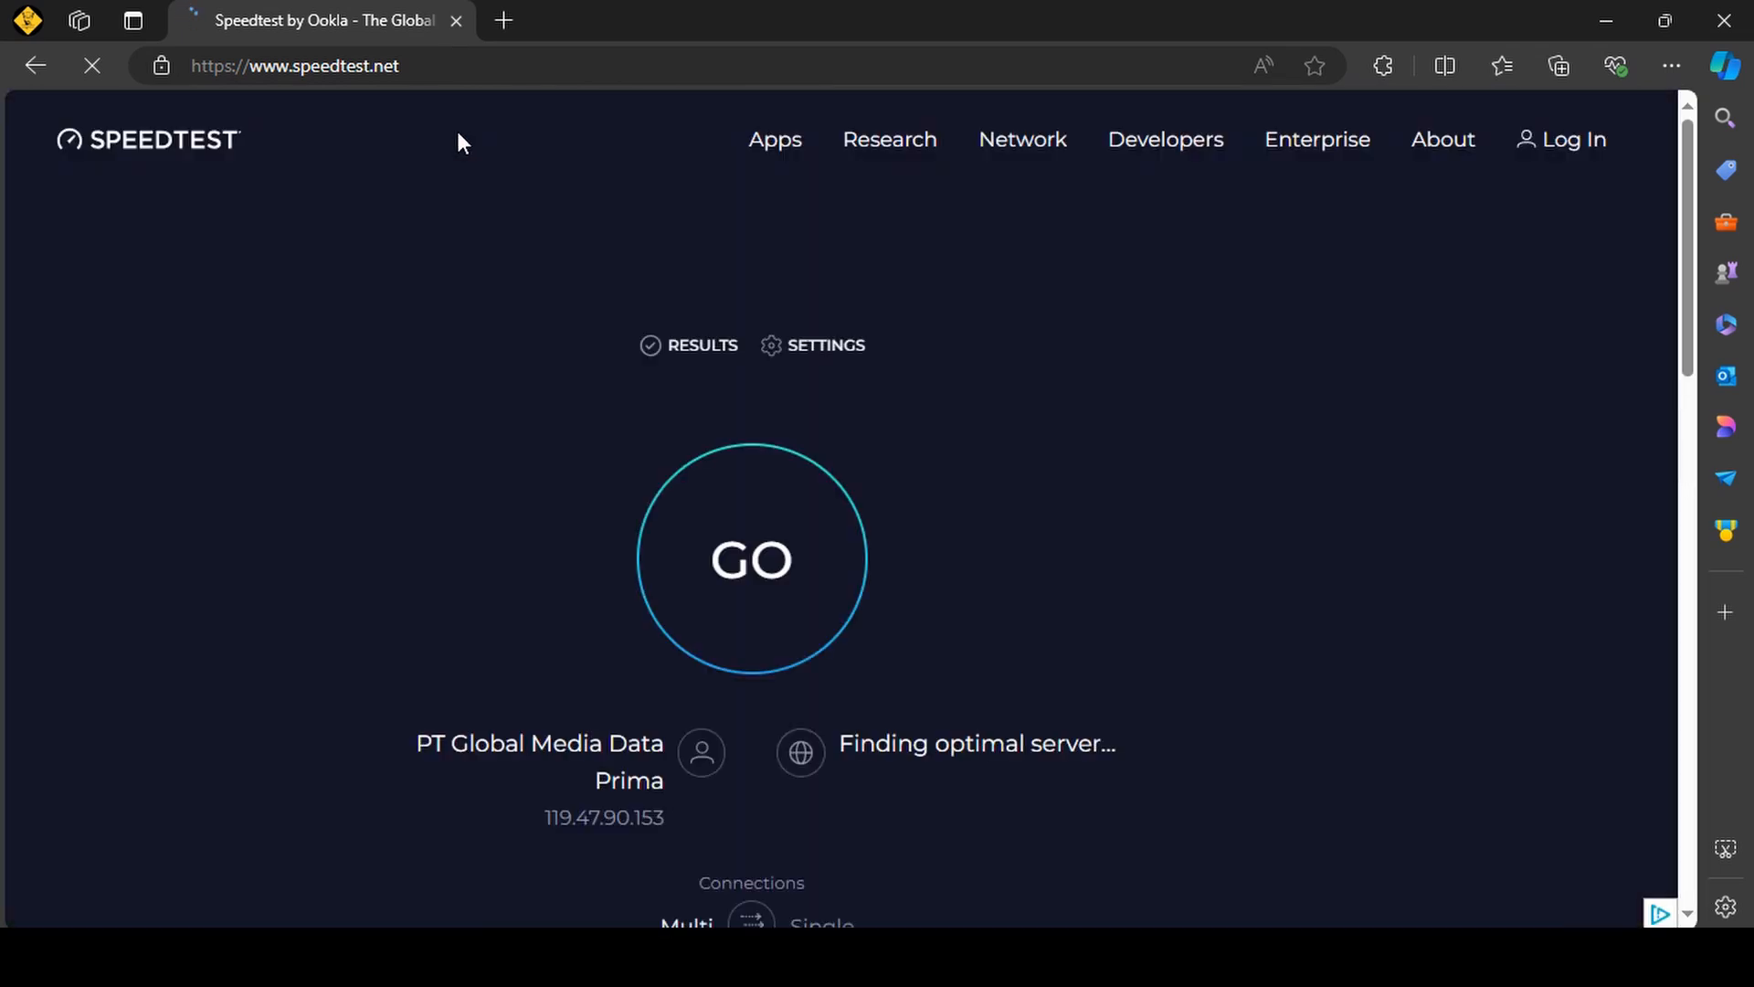
key("alt+Tab")
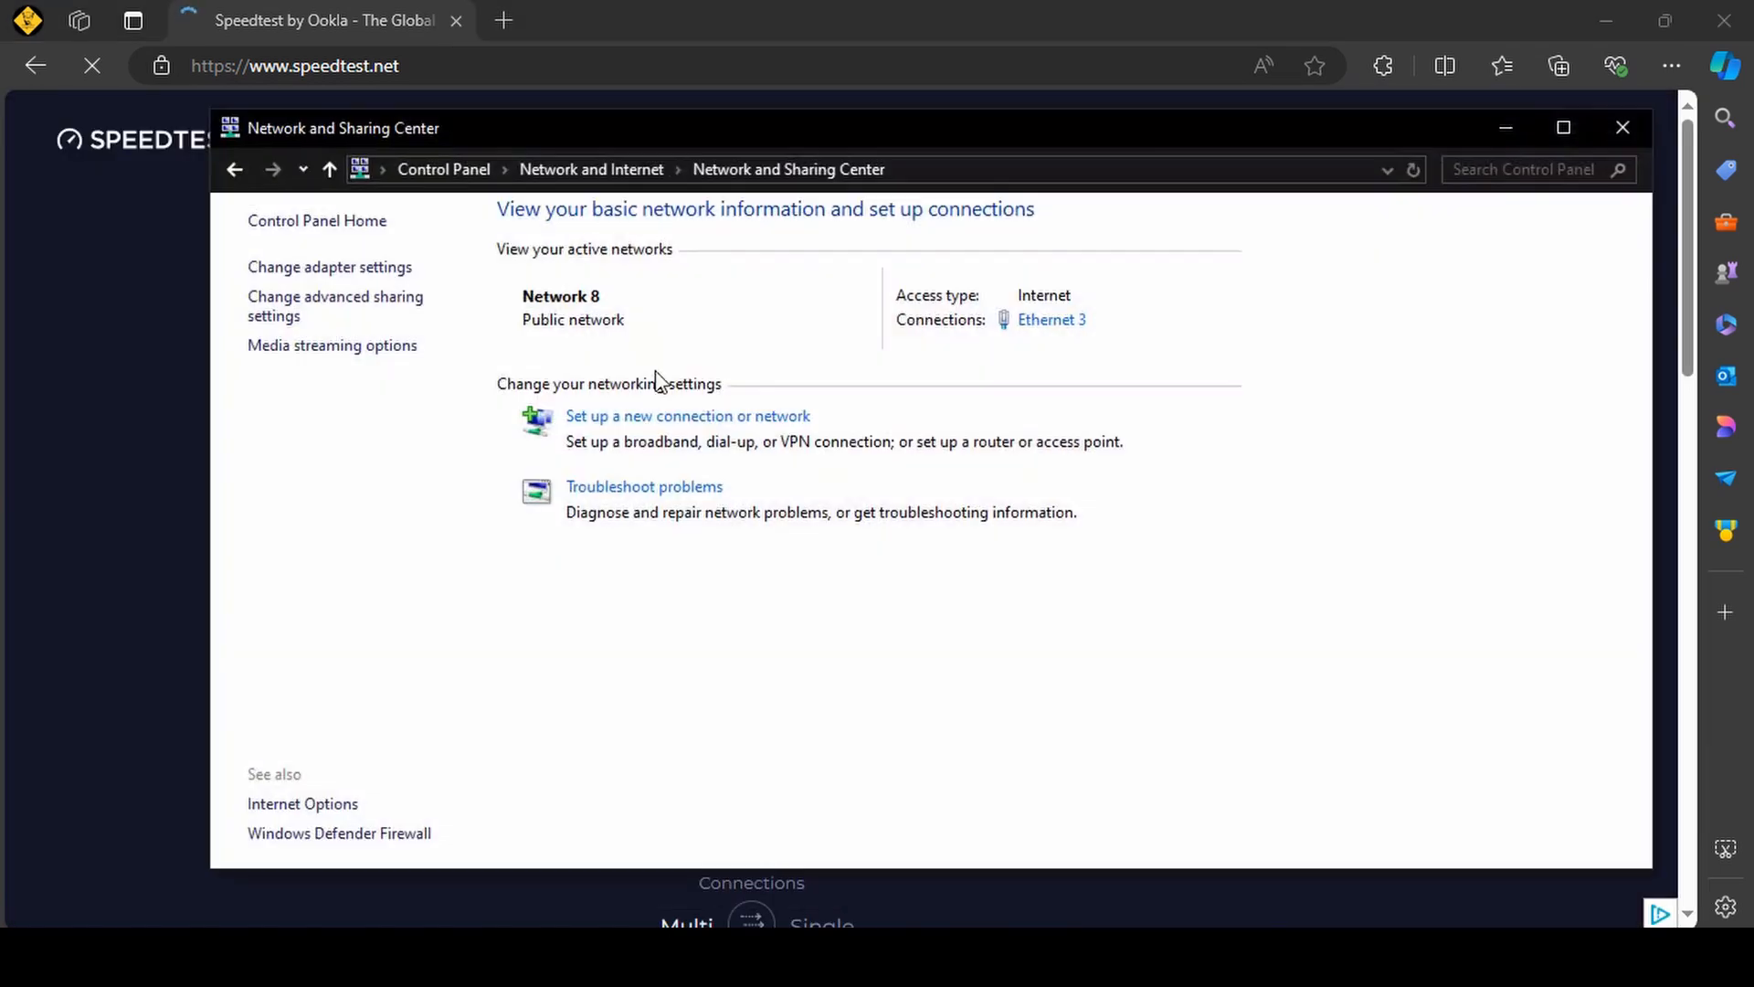
left_click(1623, 127)
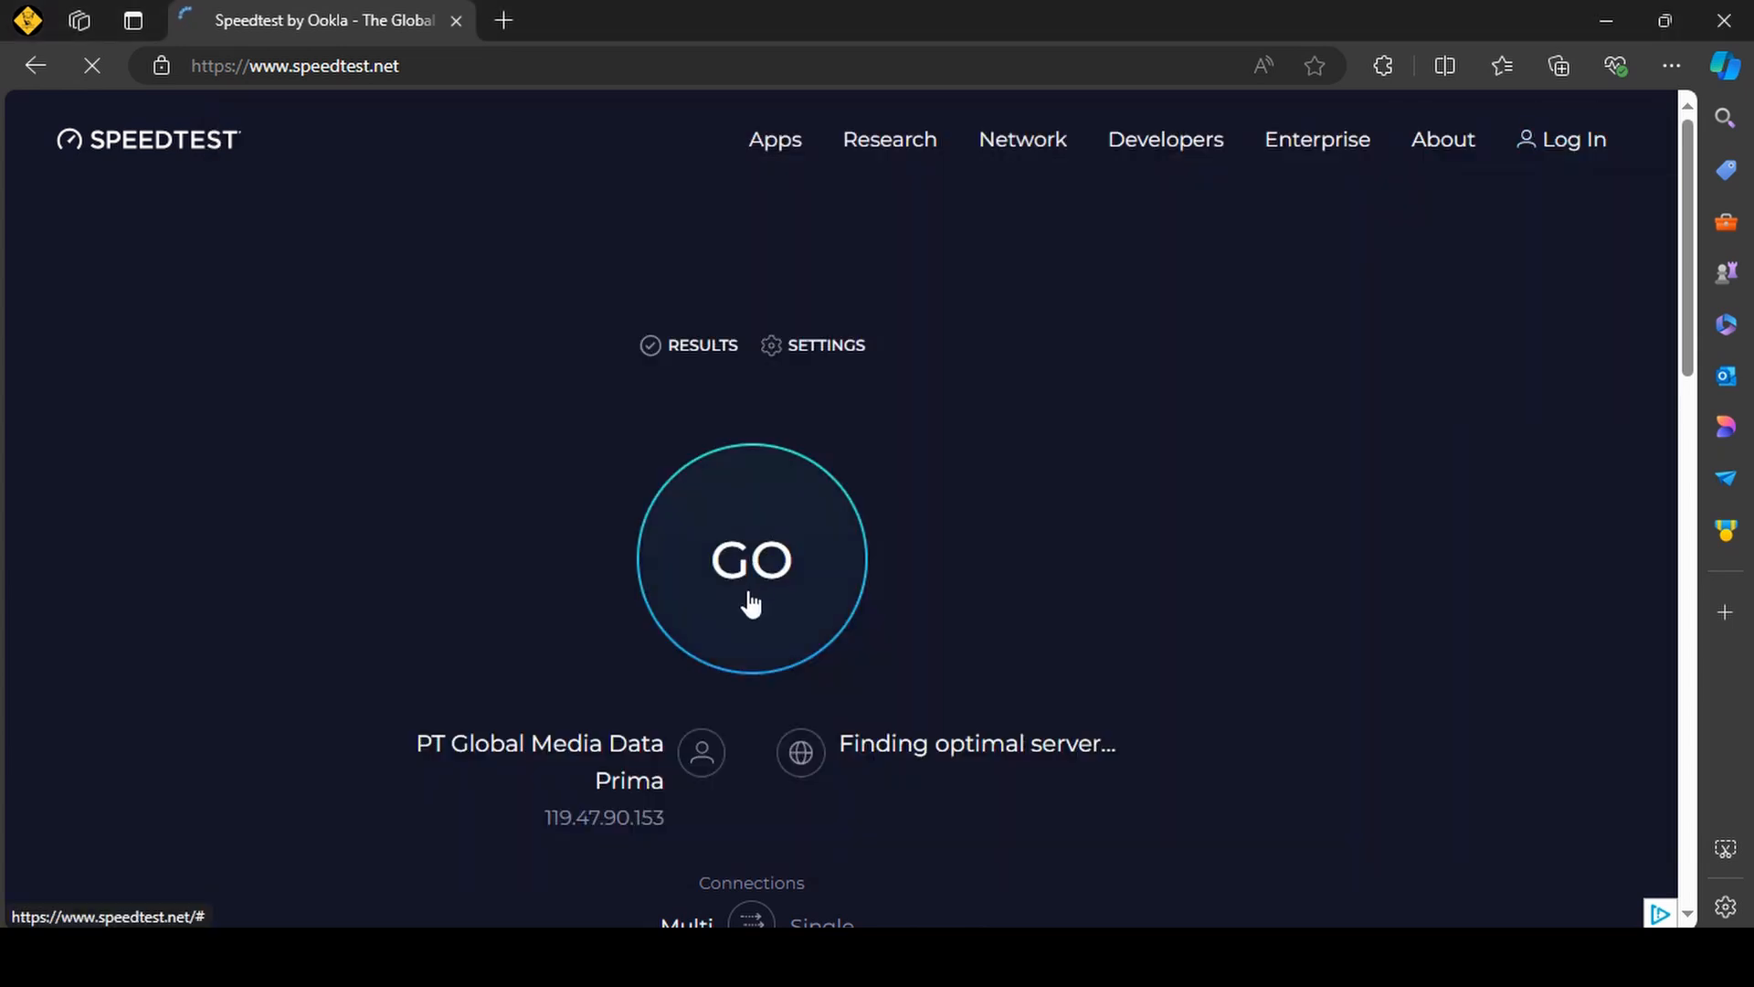
Run a speed test on speedtest.net over the hotspot connection and watch its progress.
scroll(749, 604, "down", 4)
scroll(748, 603, "up", 2)
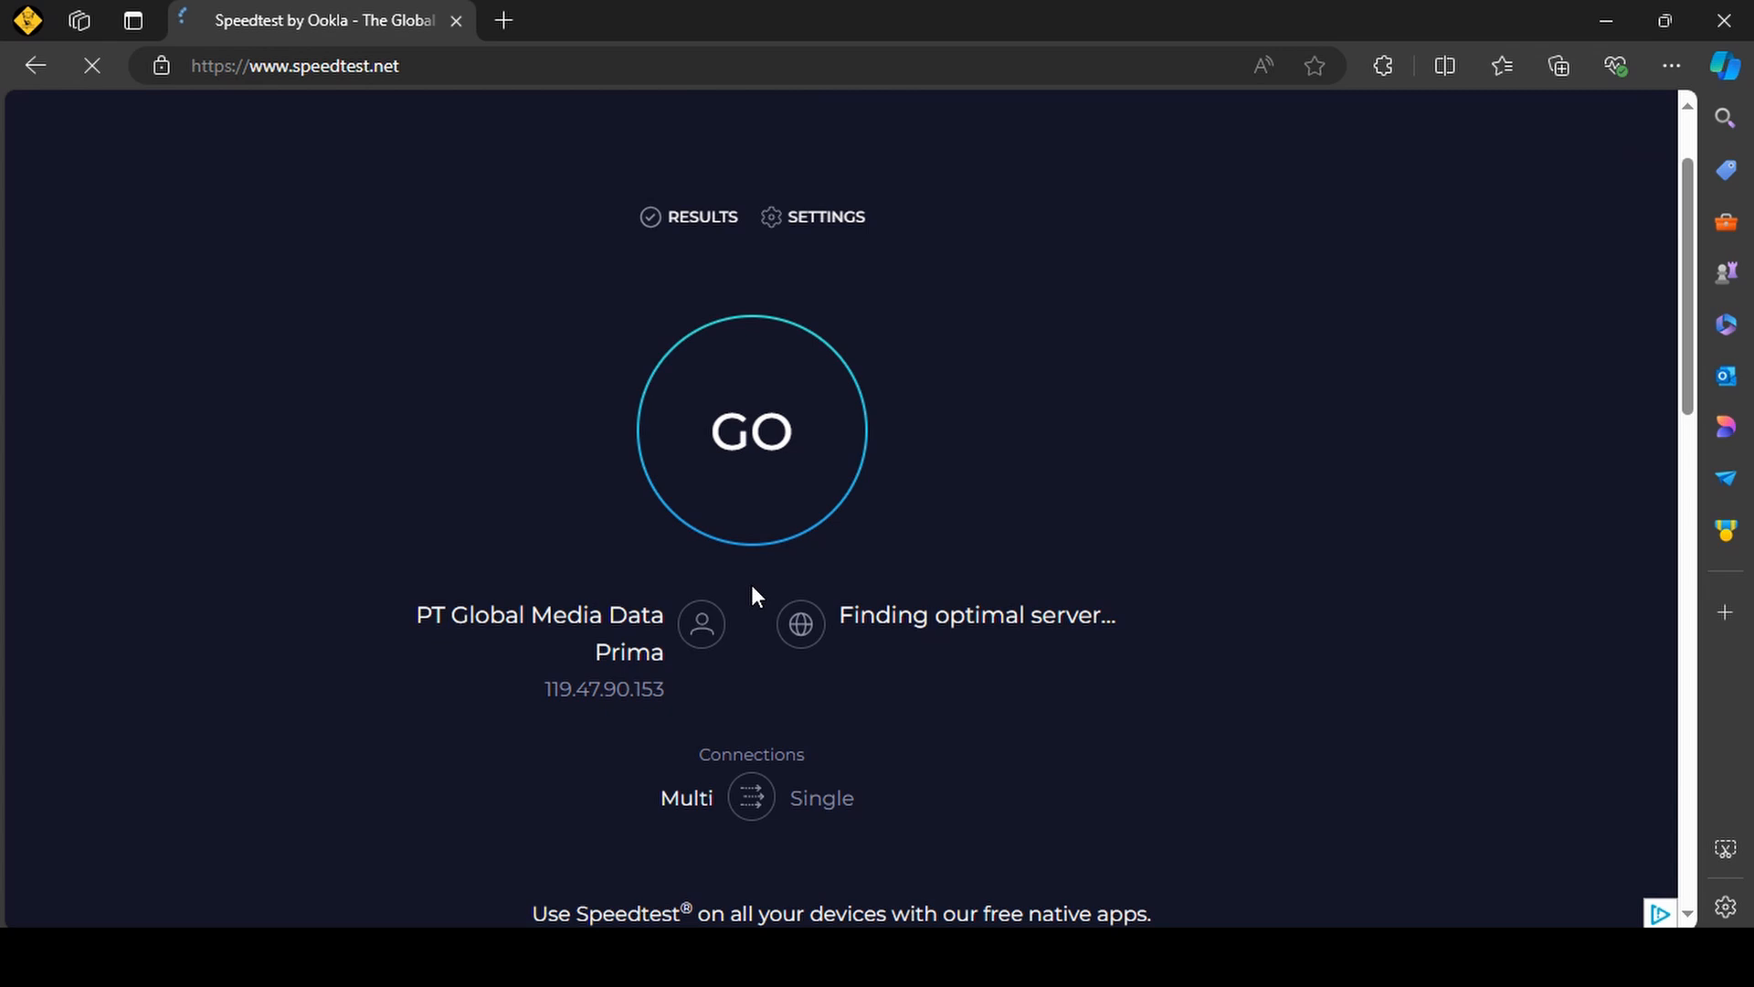
scroll(751, 595, "up", 2)
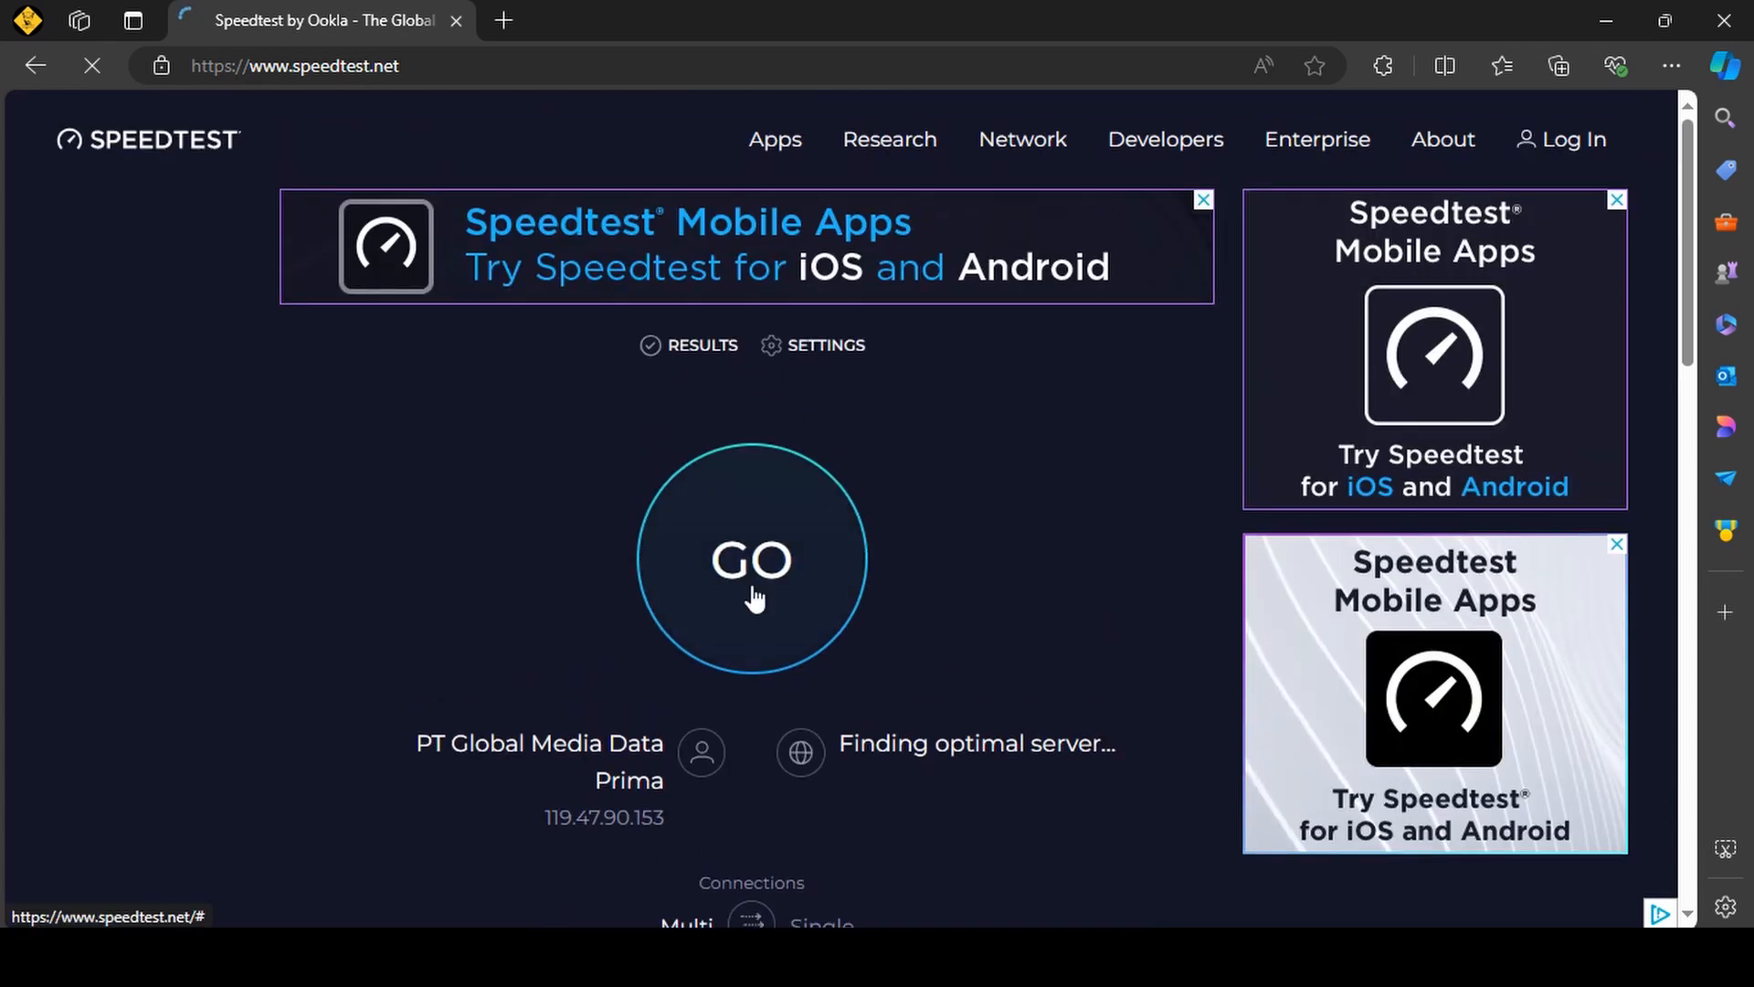
left_click(752, 594)
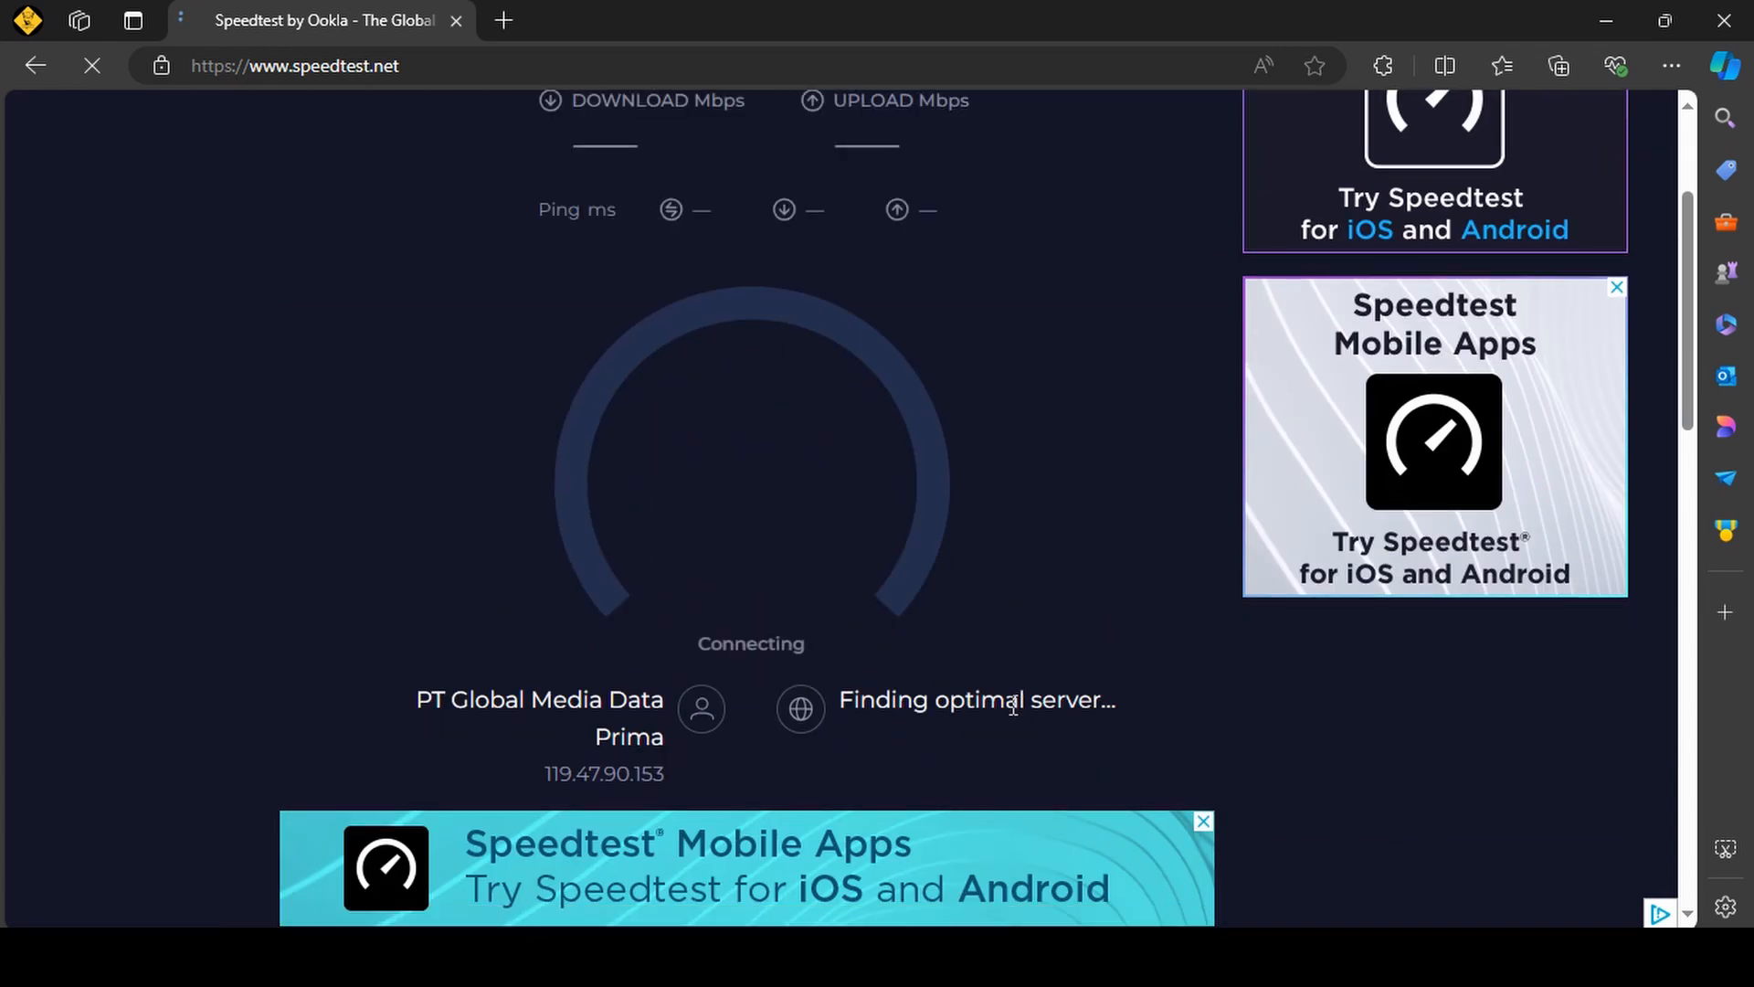
scroll(1011, 709, "up", 1)
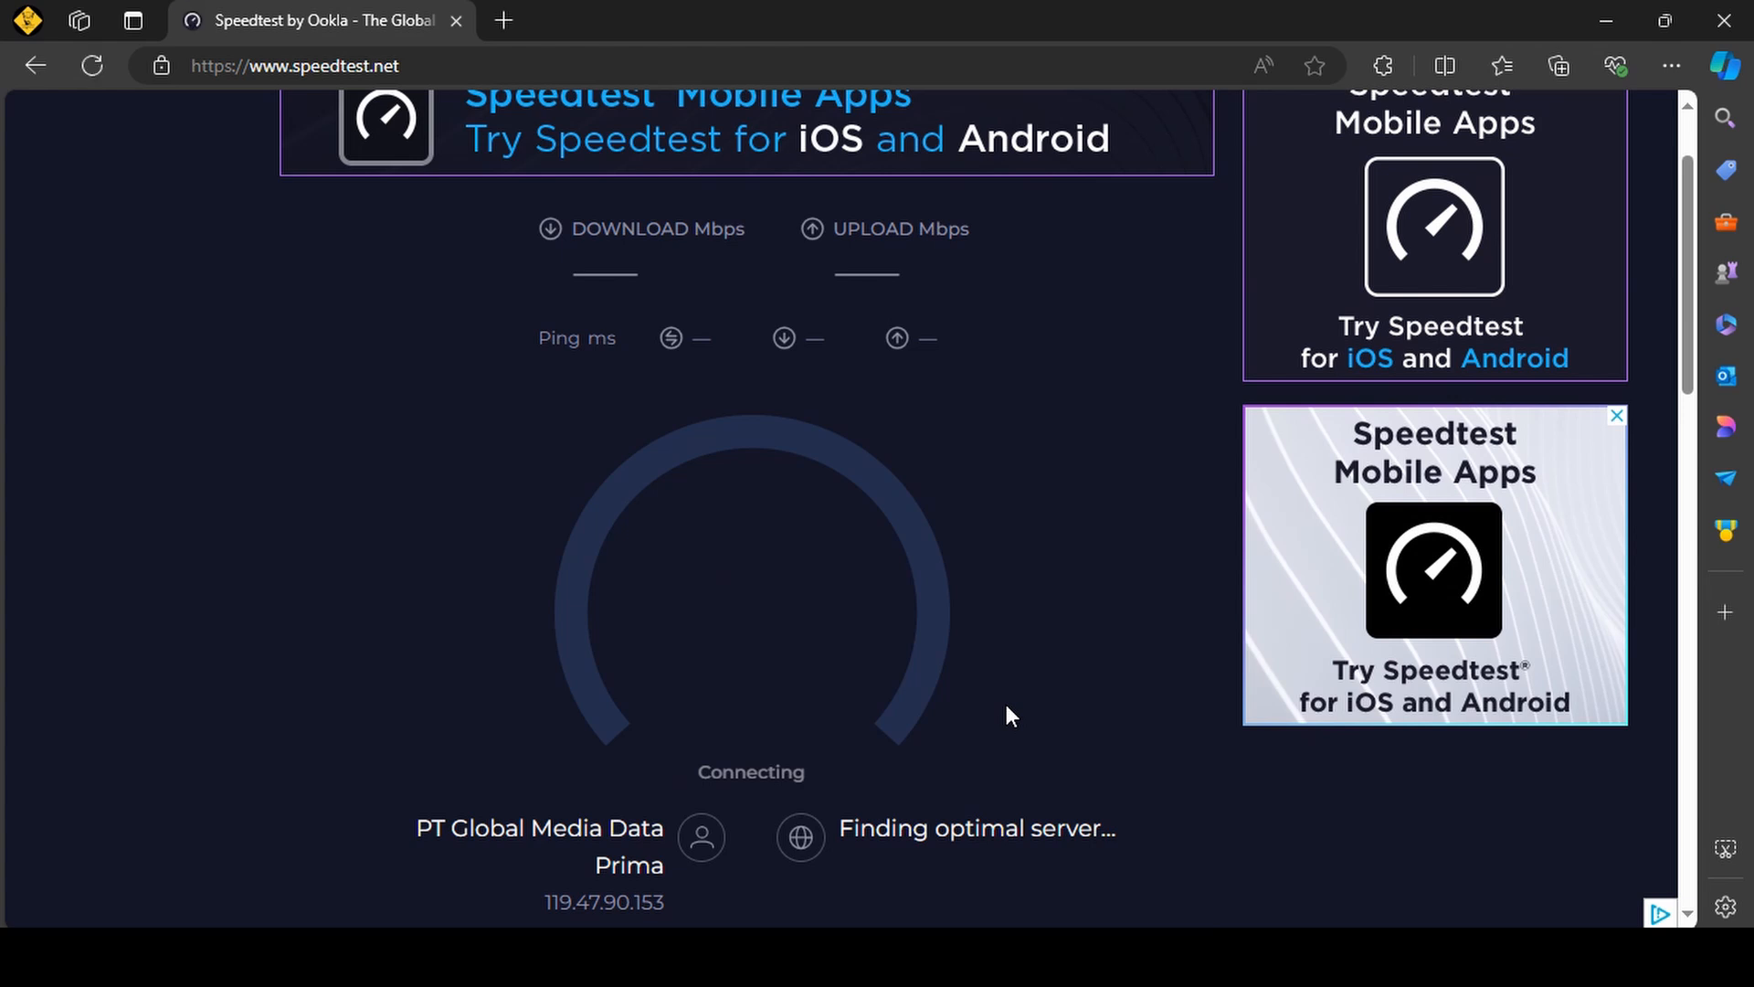
scroll(1006, 707, "up", 1)
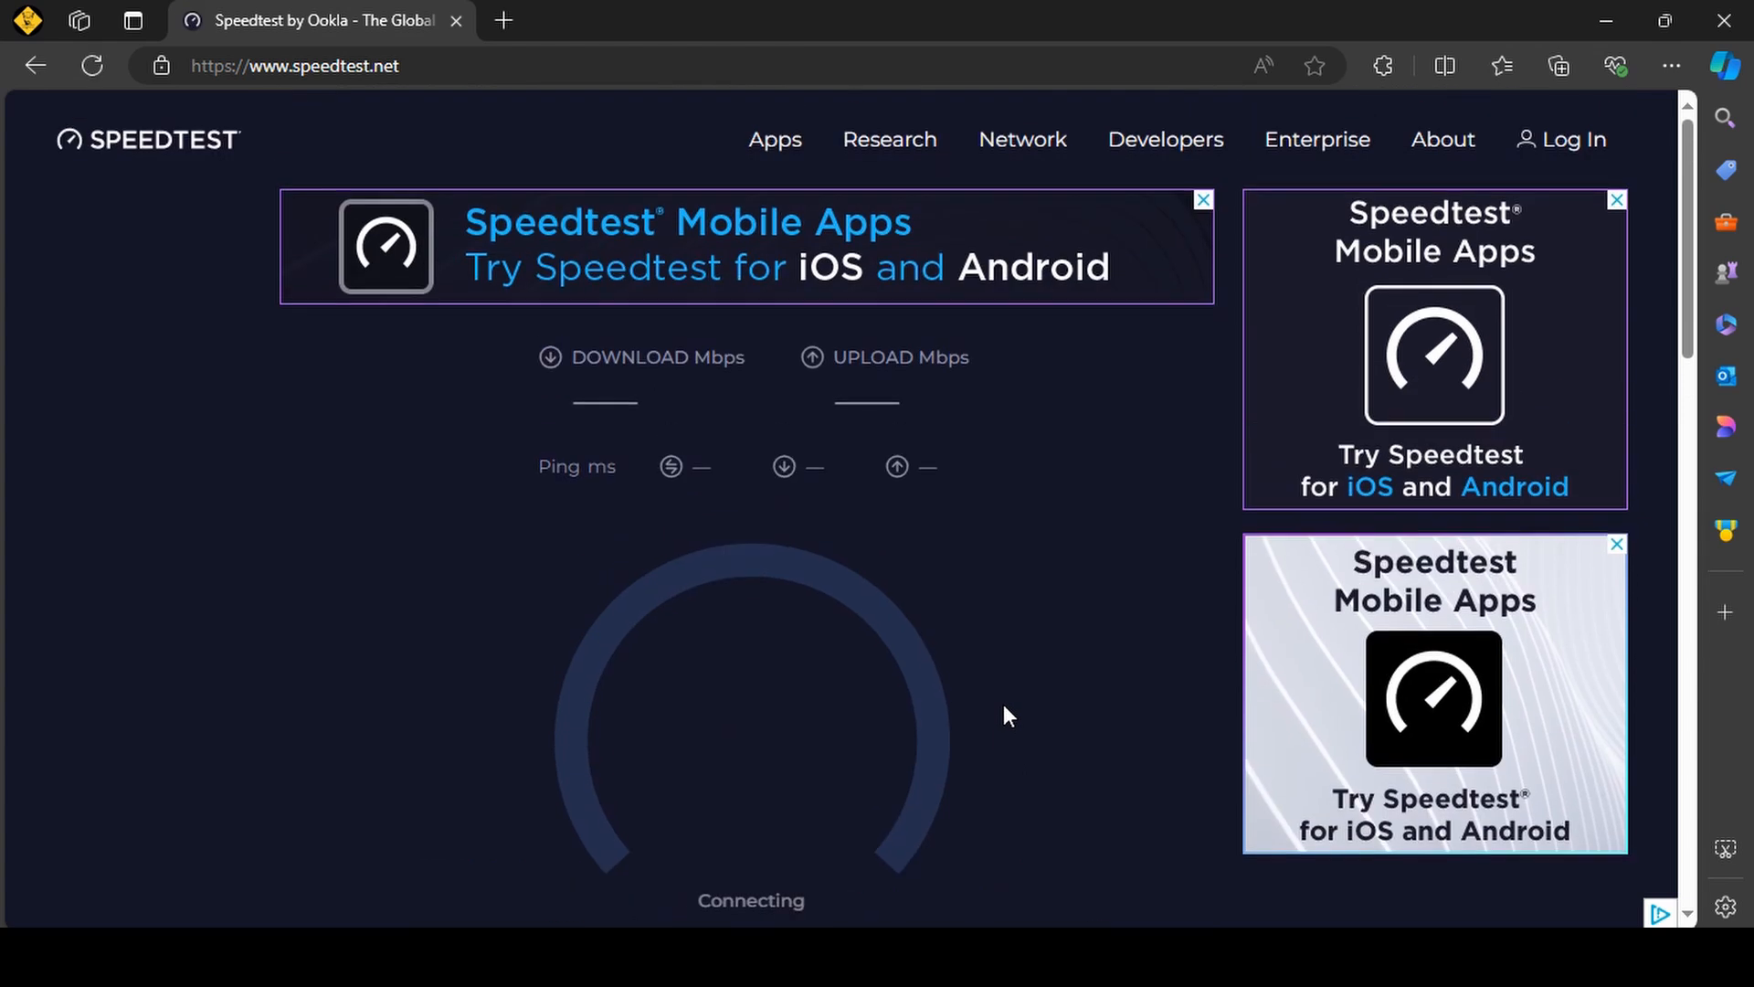
scroll(1005, 712, "down", 2)
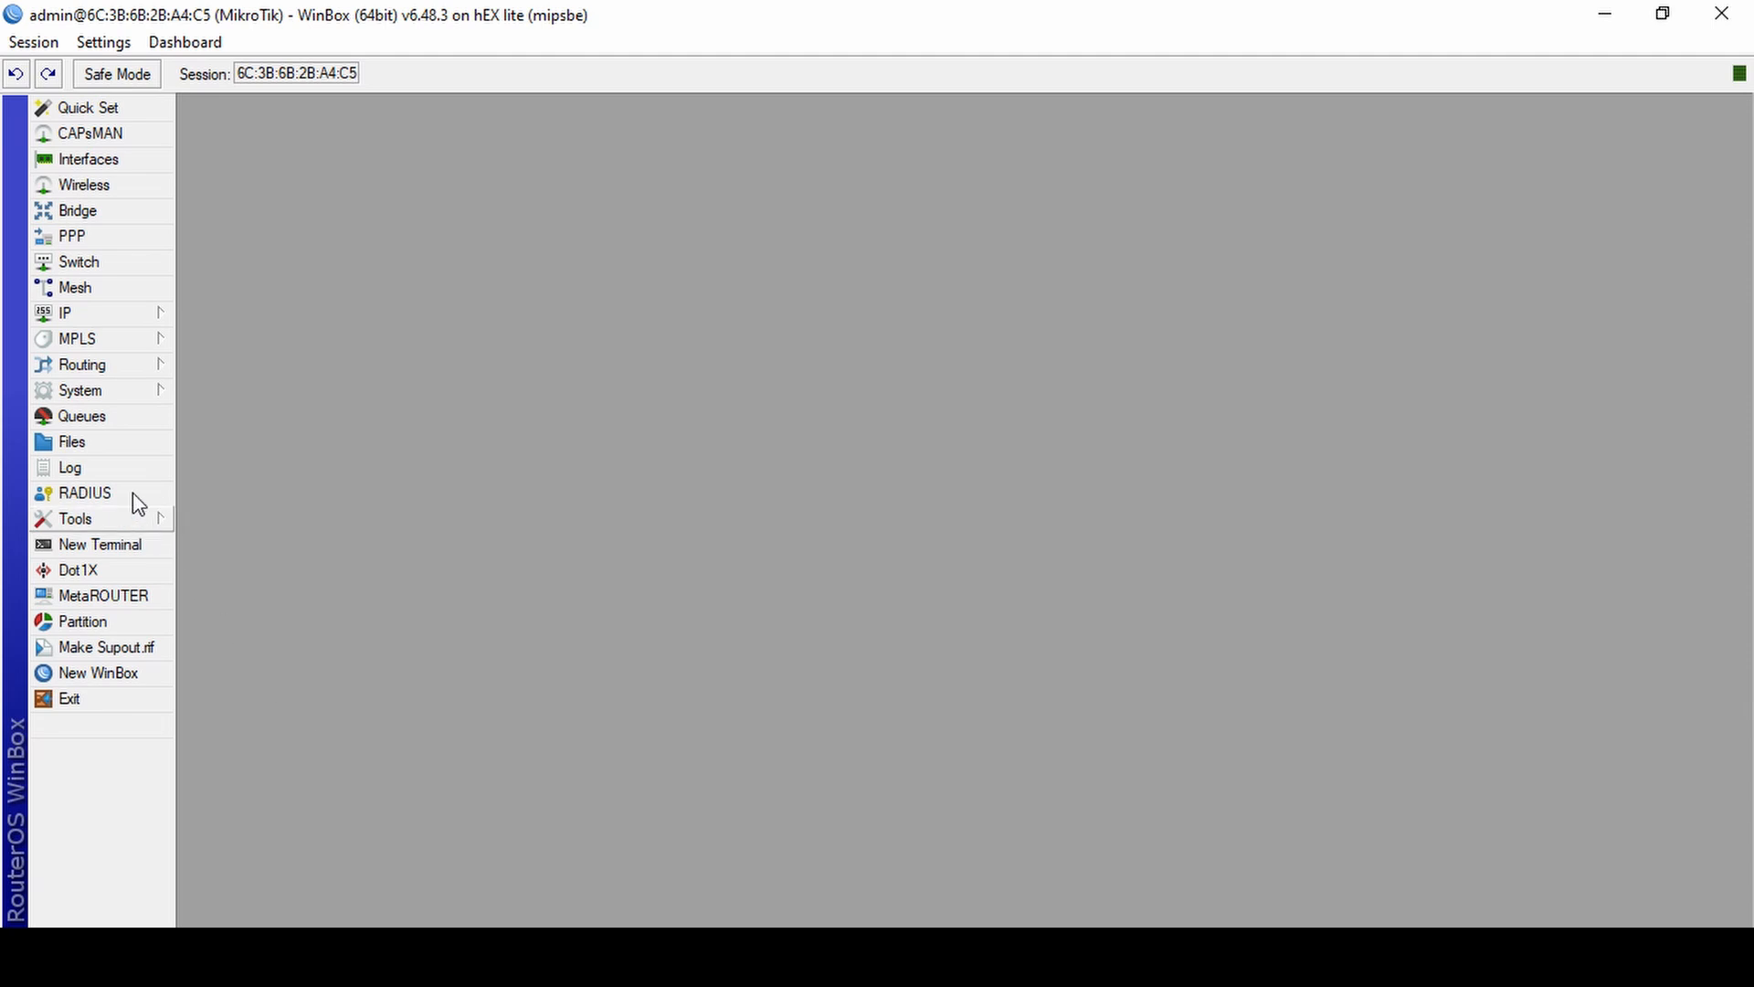
Switch to WinBox, disable the Komputer simple queue, and close the queue list.
left_click(105, 417)
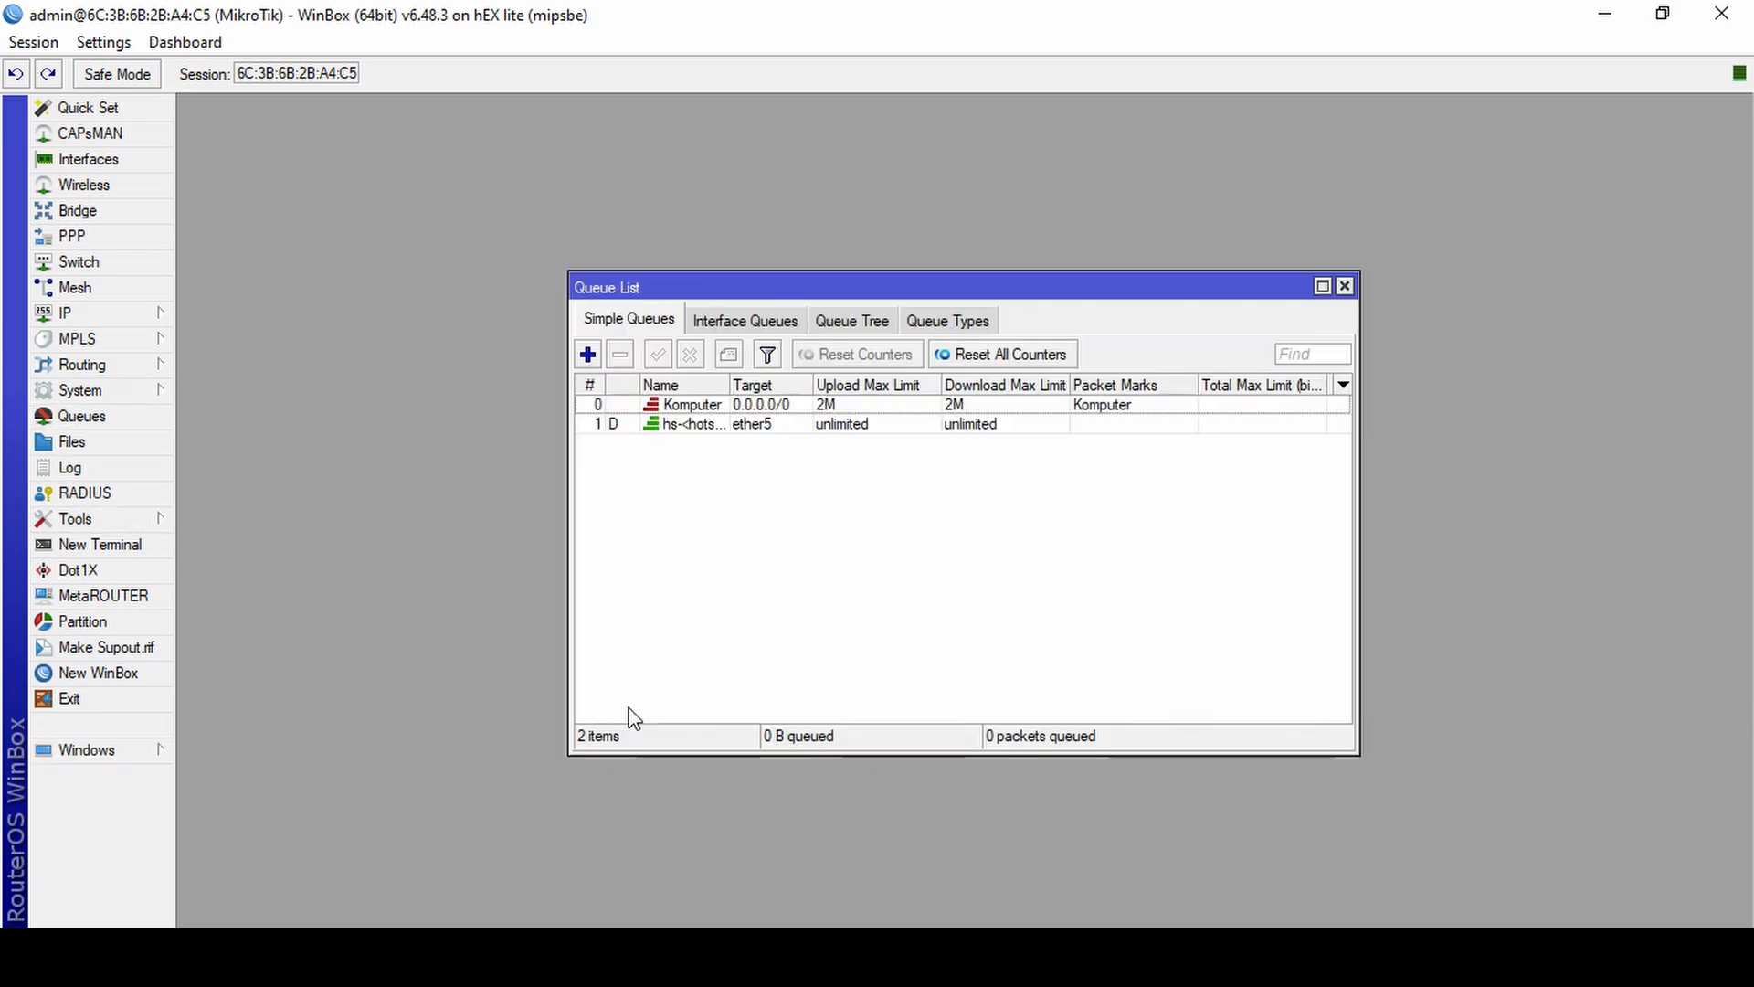
left_click(838, 404)
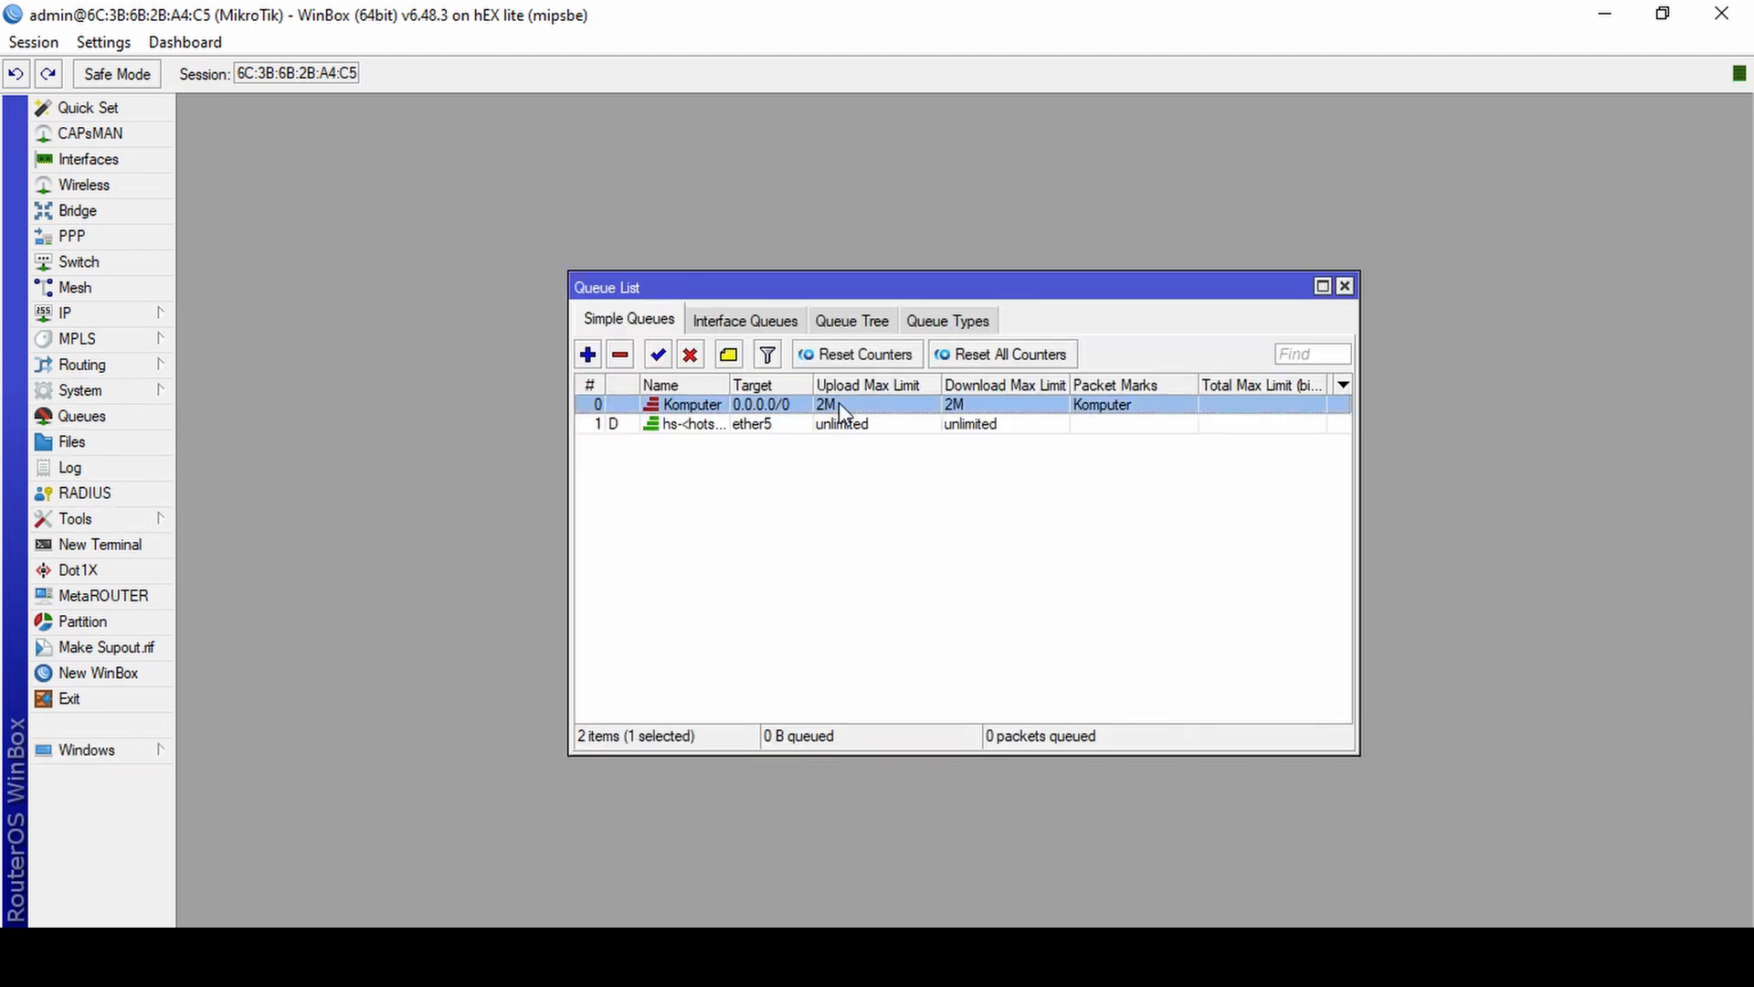
left_click(700, 364)
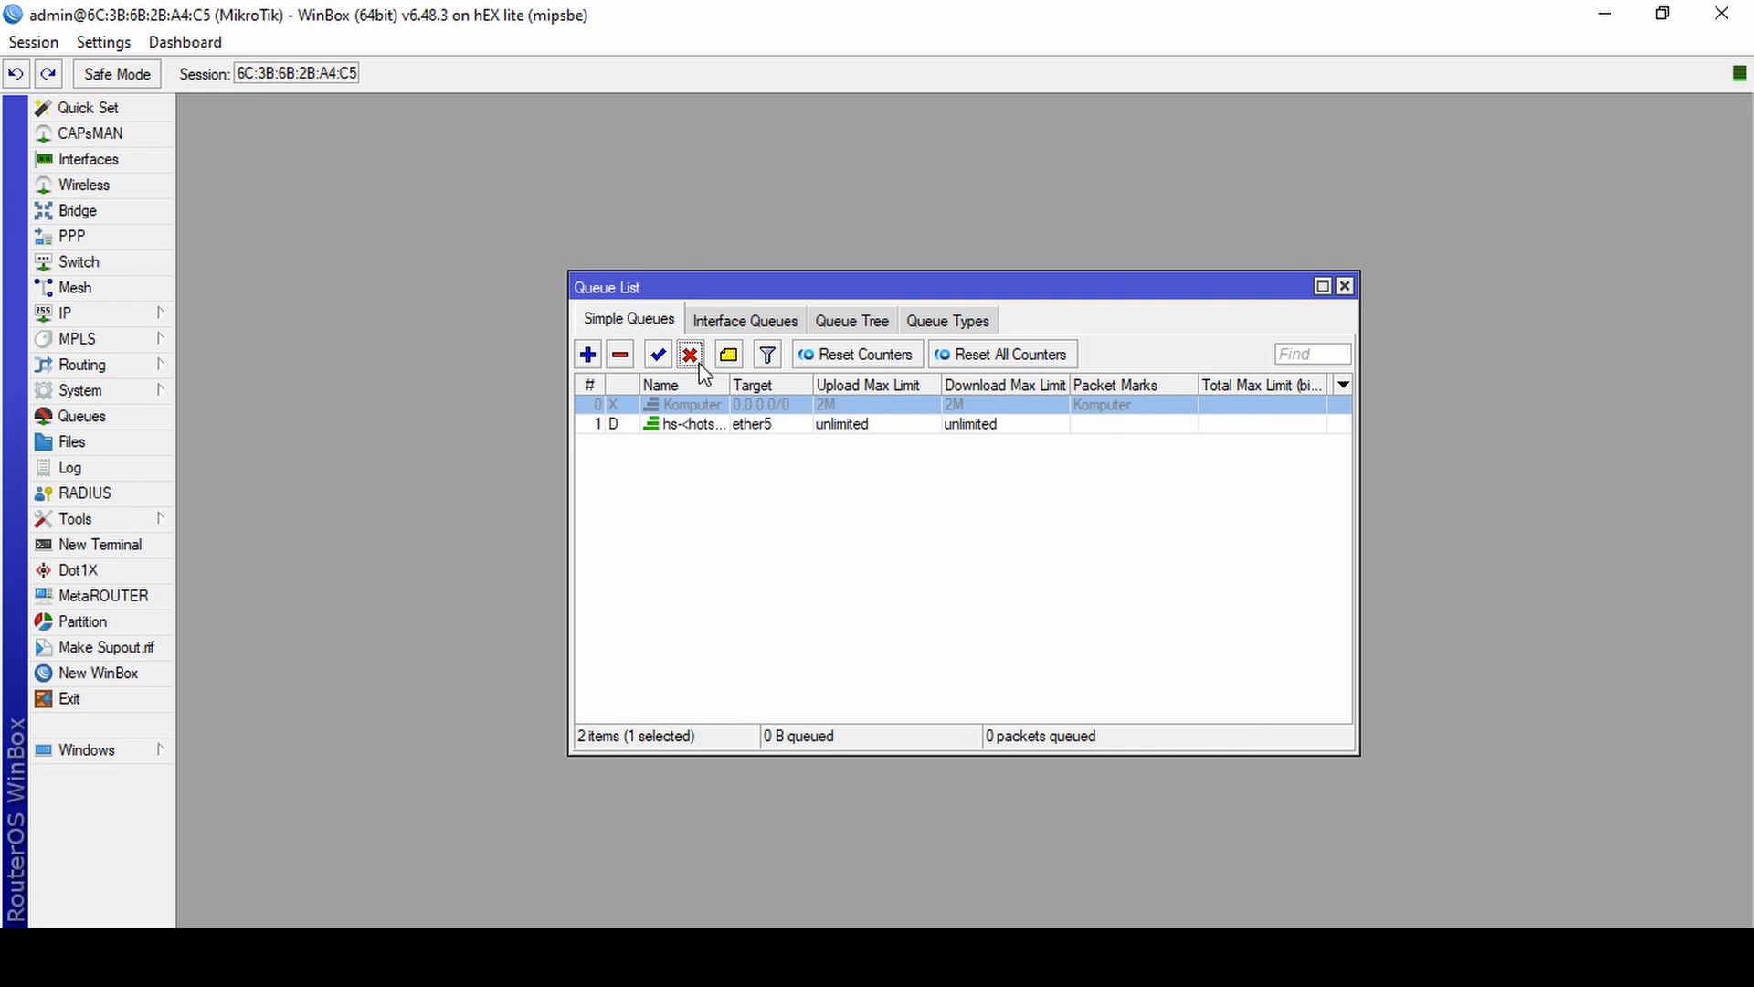
left_click(1344, 286)
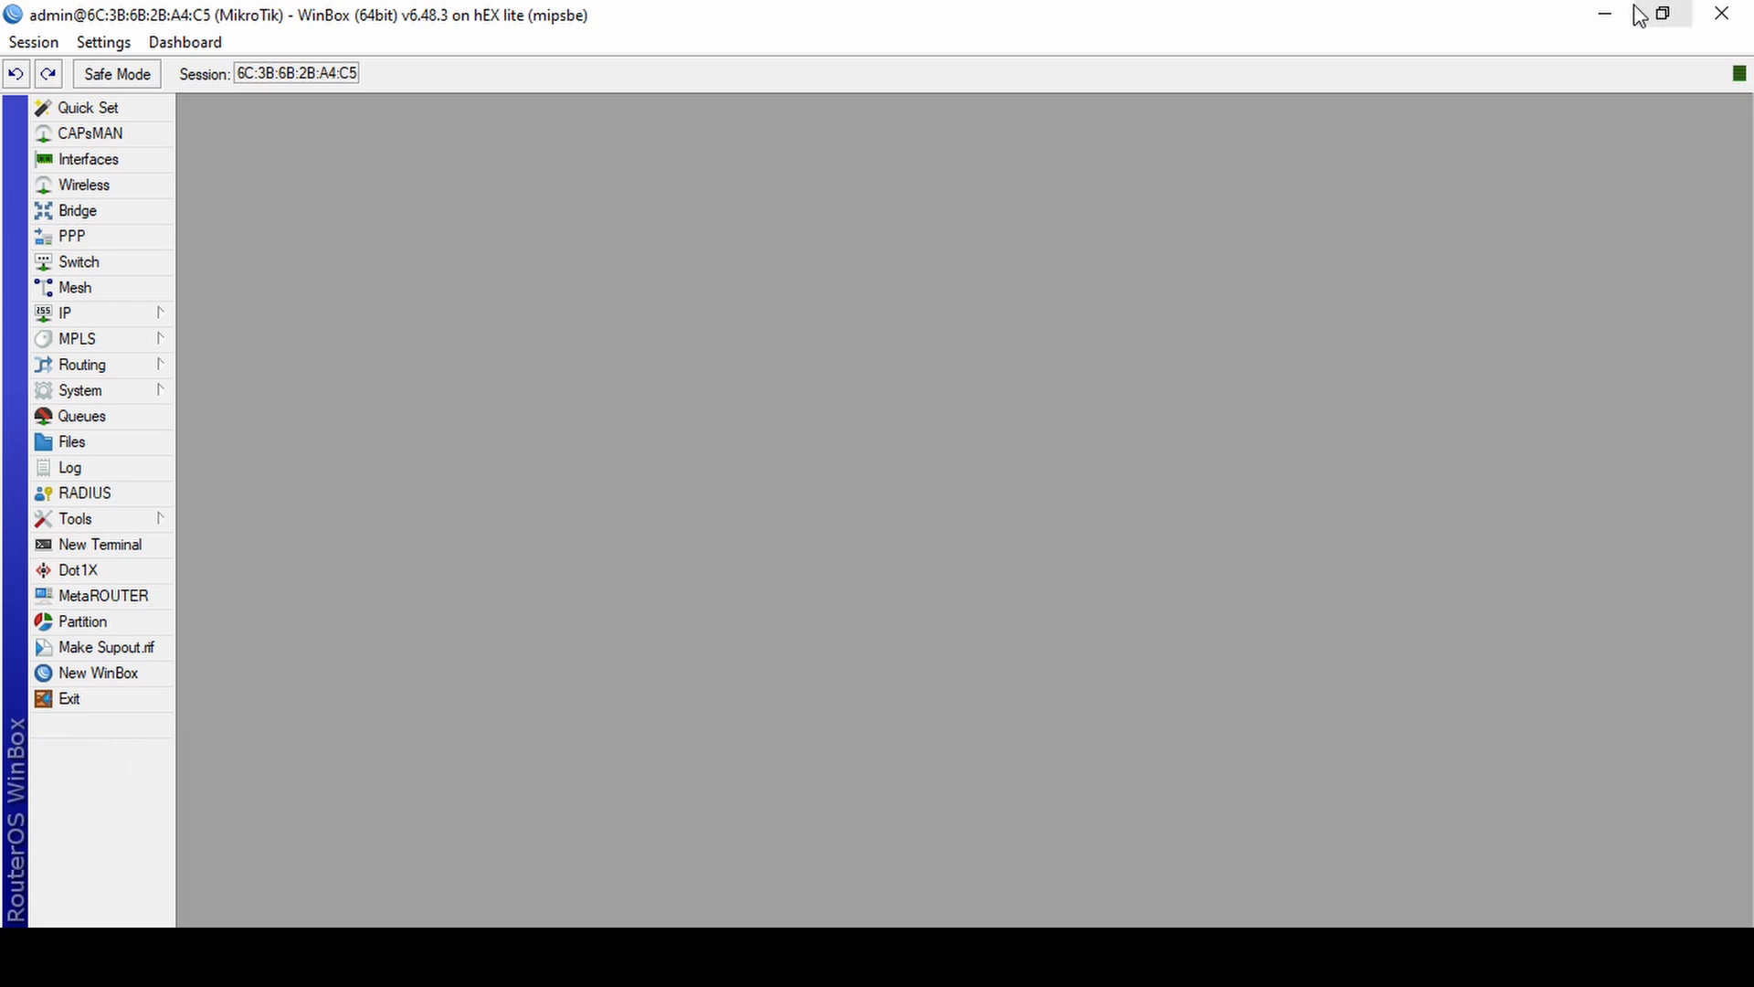
Return to the browser, reload speedtest.net, and run a new speed test to examine the download speed.
left_click(1625, 16)
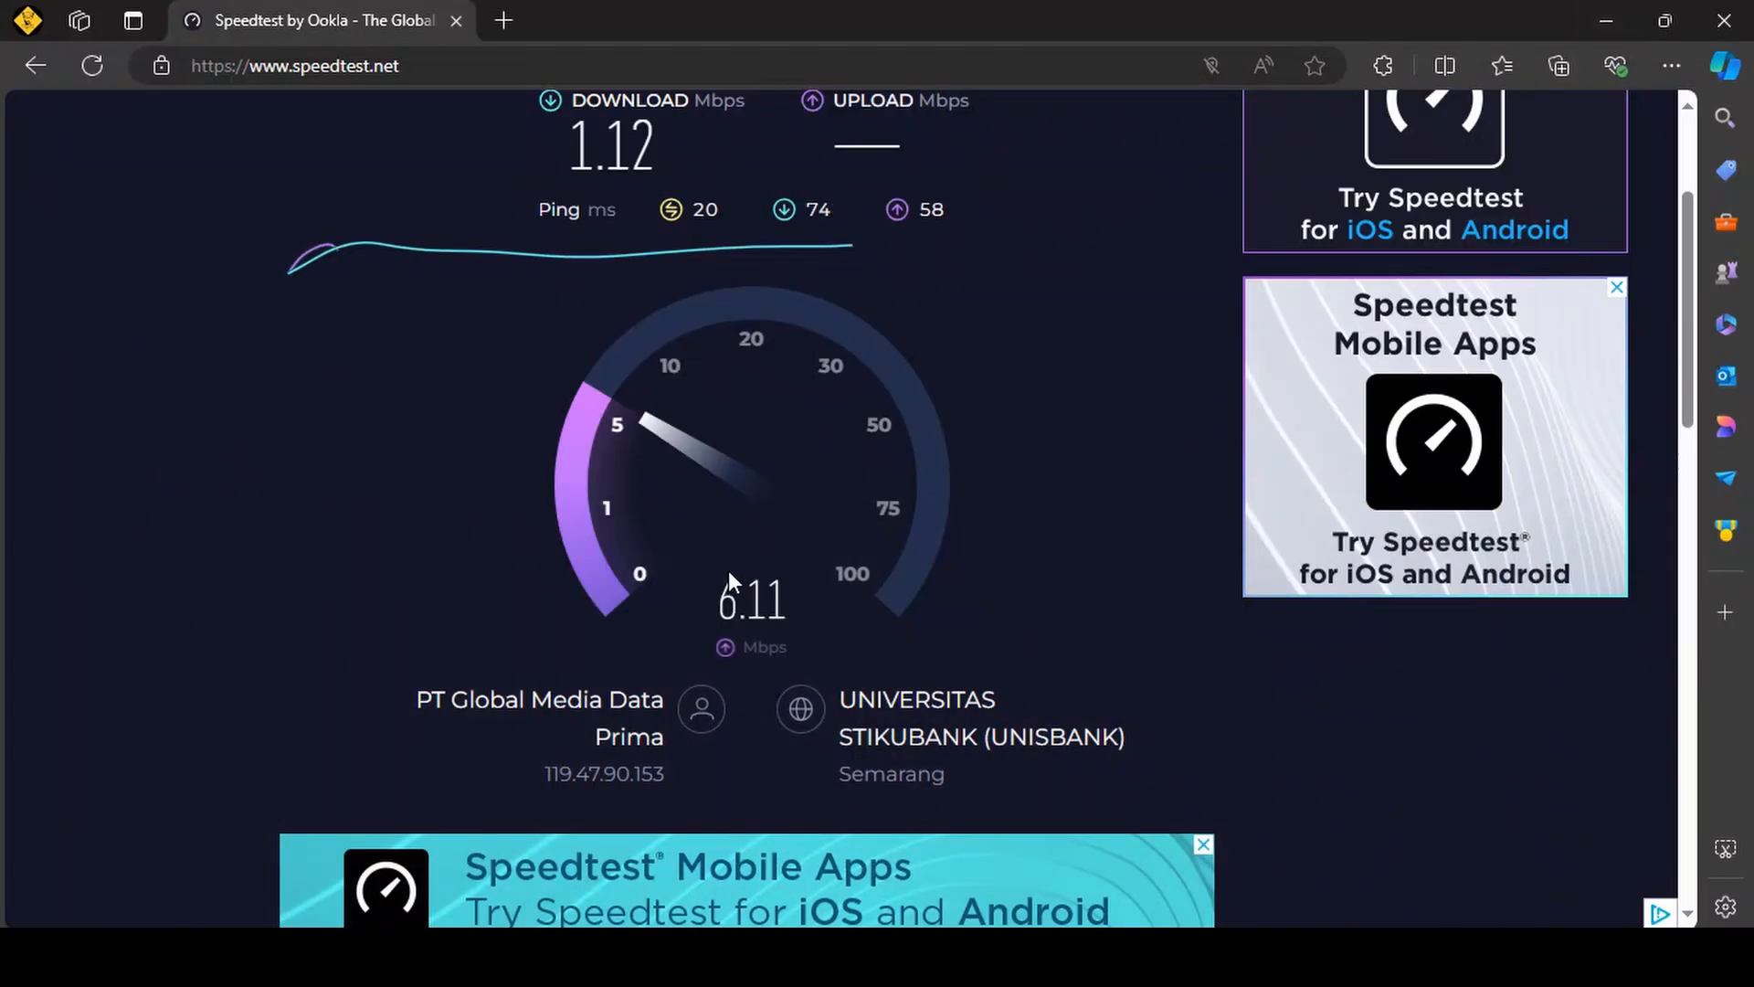
scroll(846, 417, "up", 1)
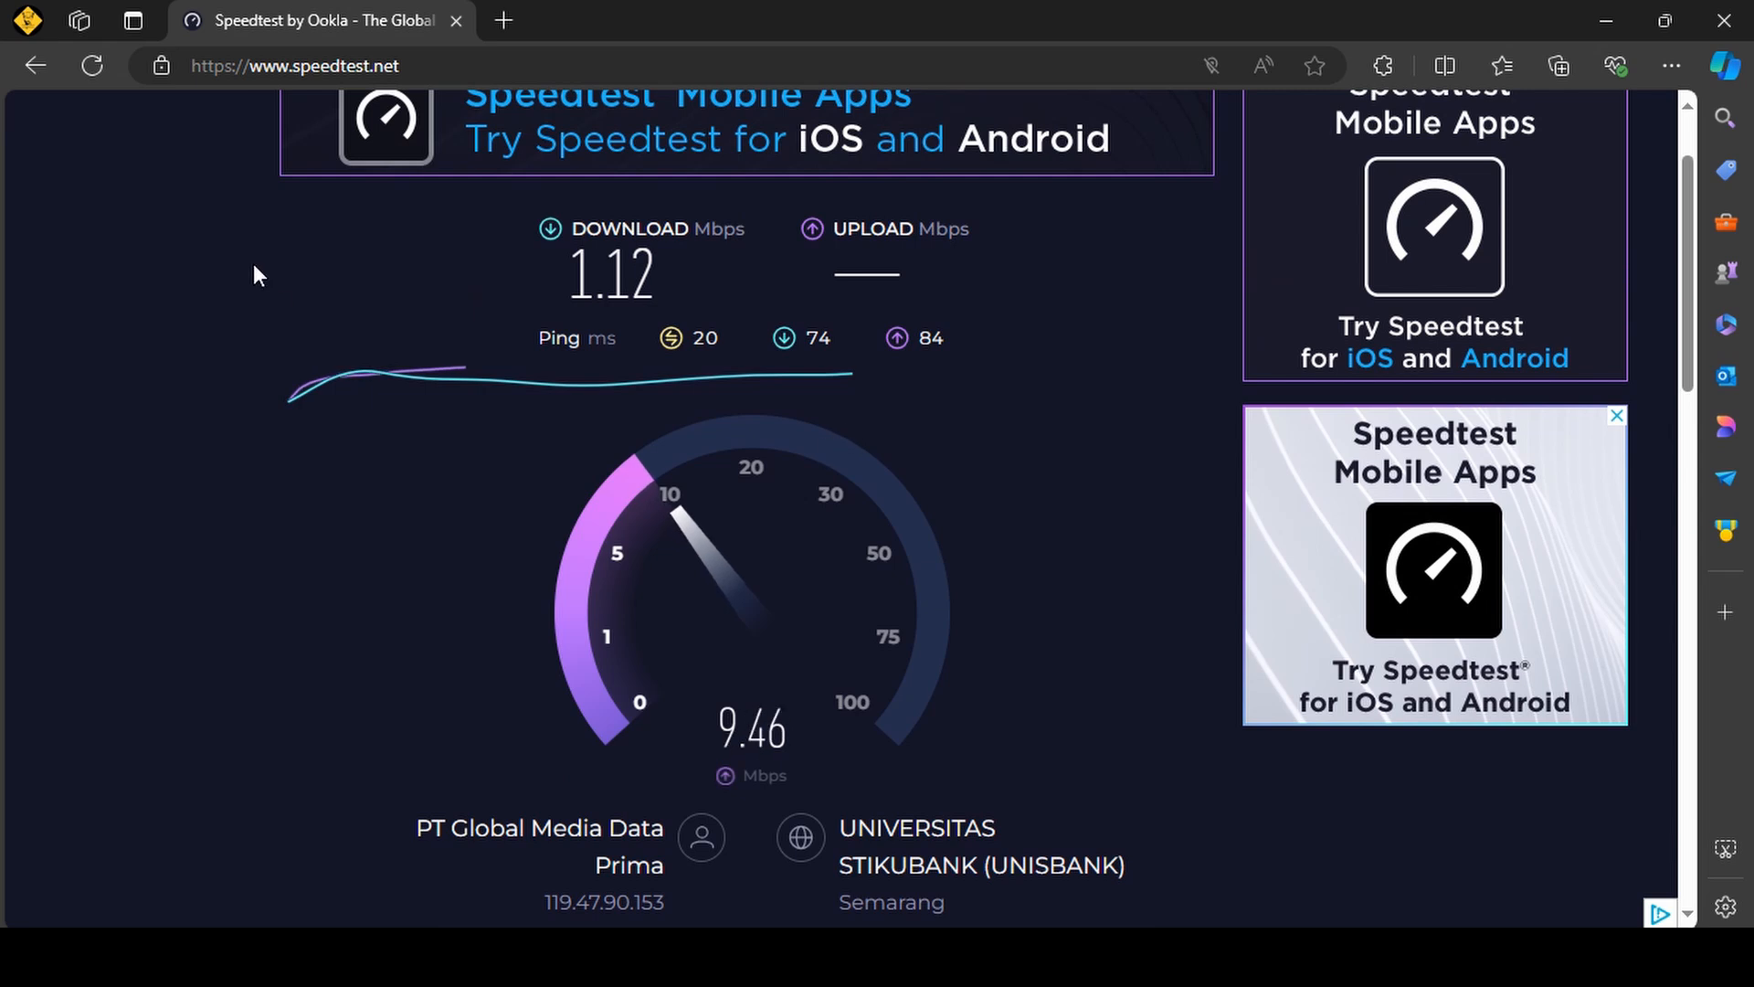
left_click(94, 64)
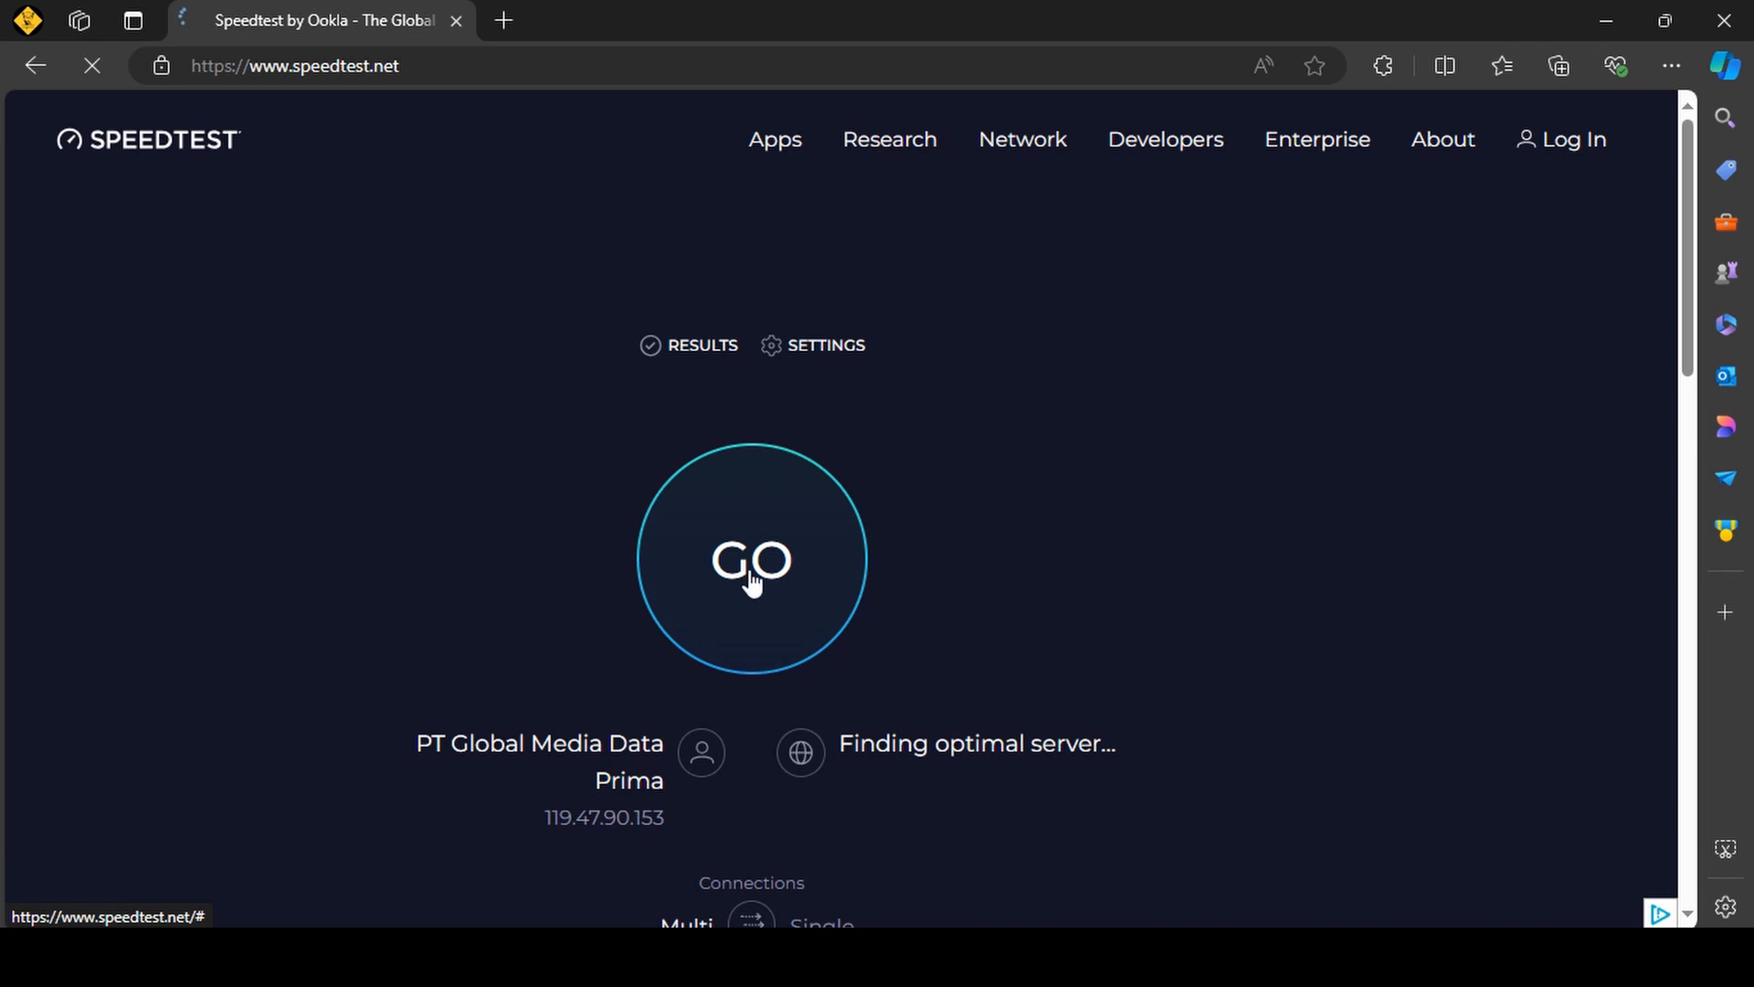
scroll(749, 566, "down", 1)
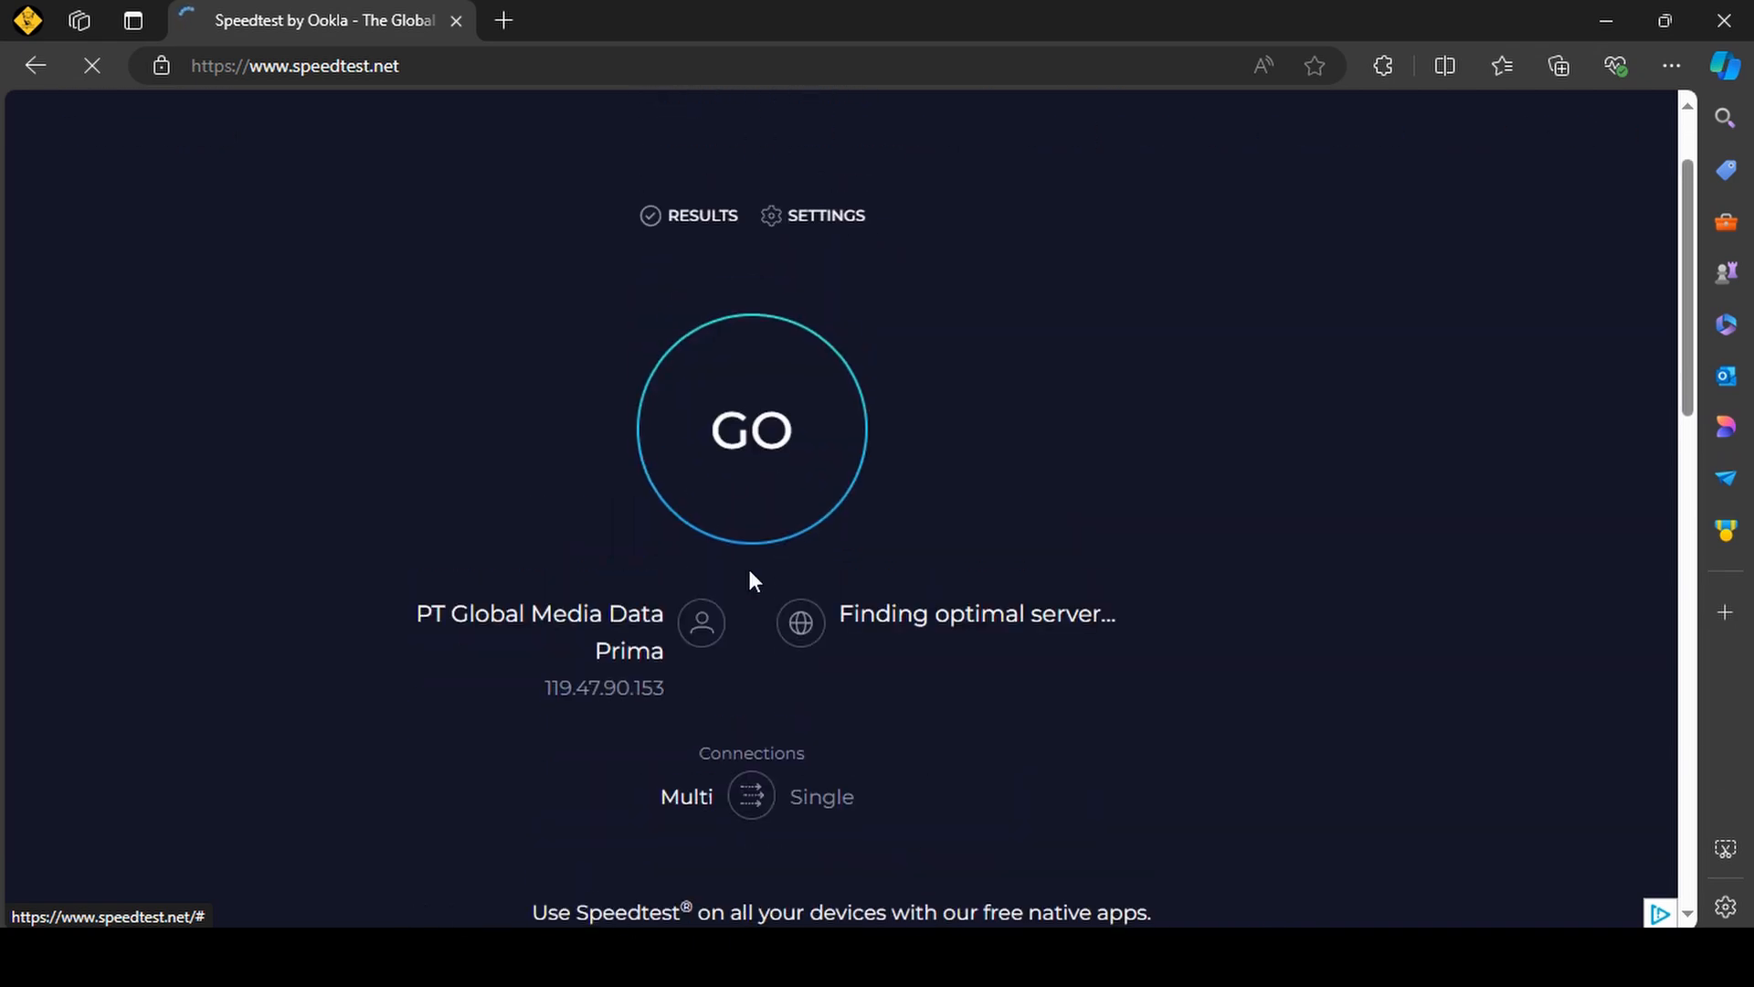
left_click(769, 524)
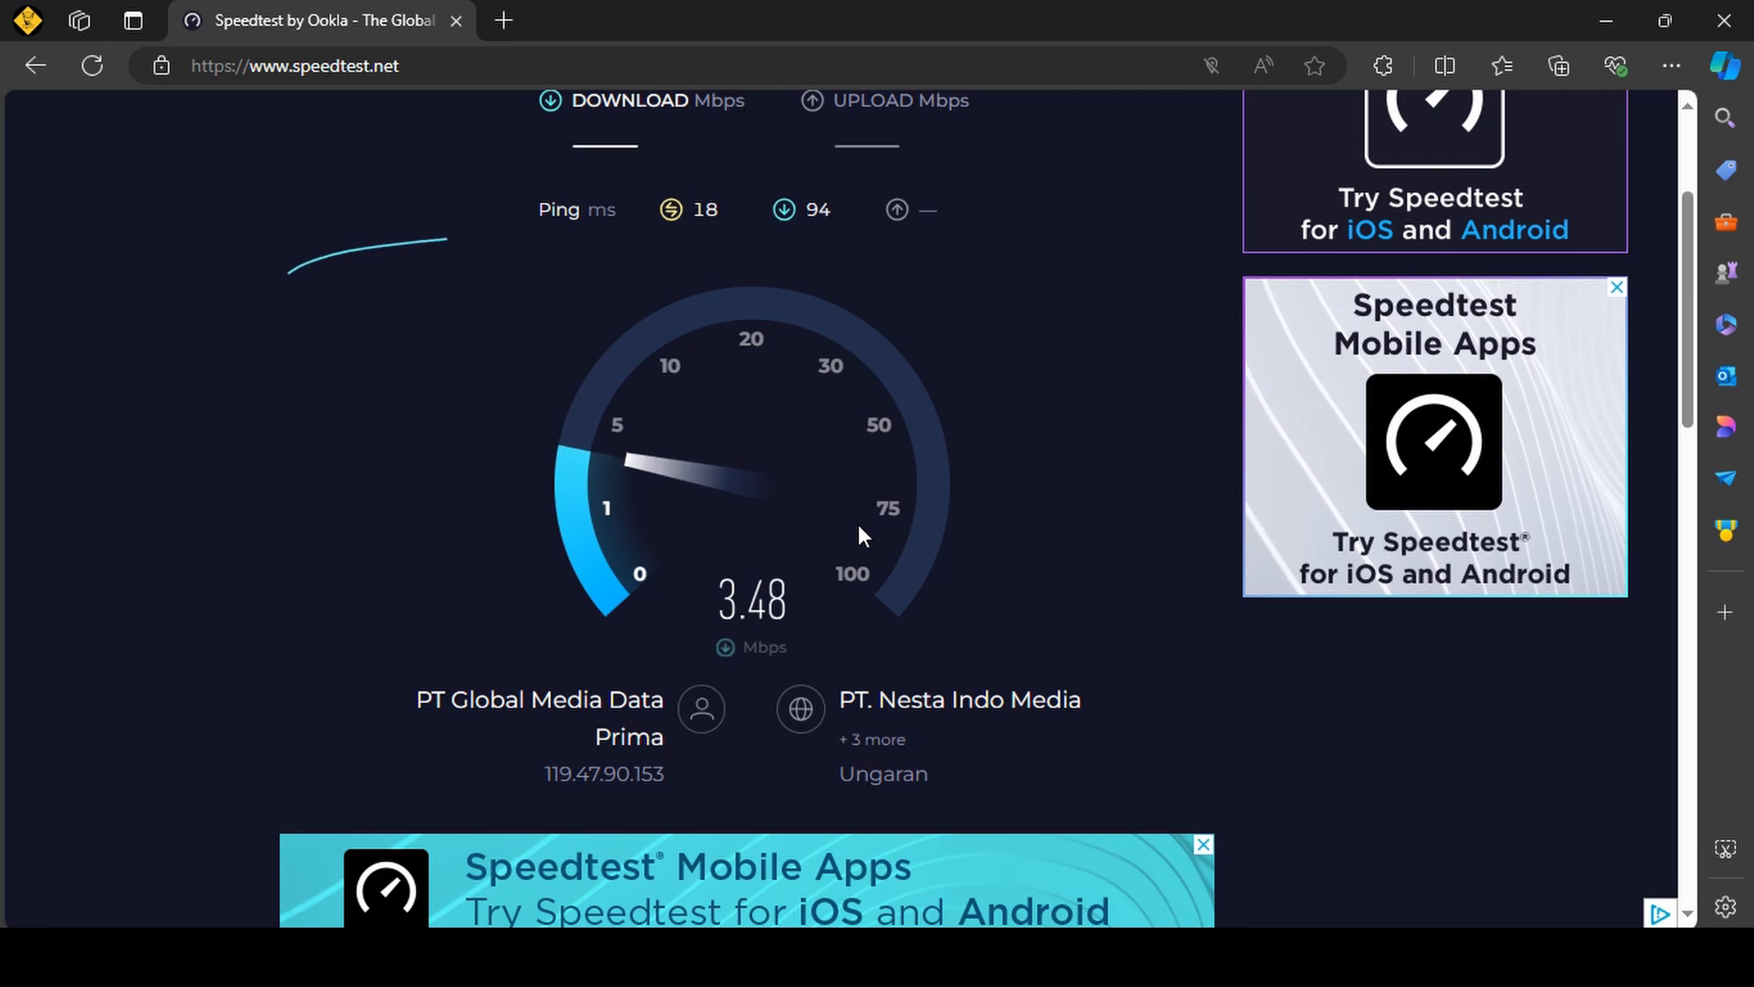
scroll(857, 525, "up", 1)
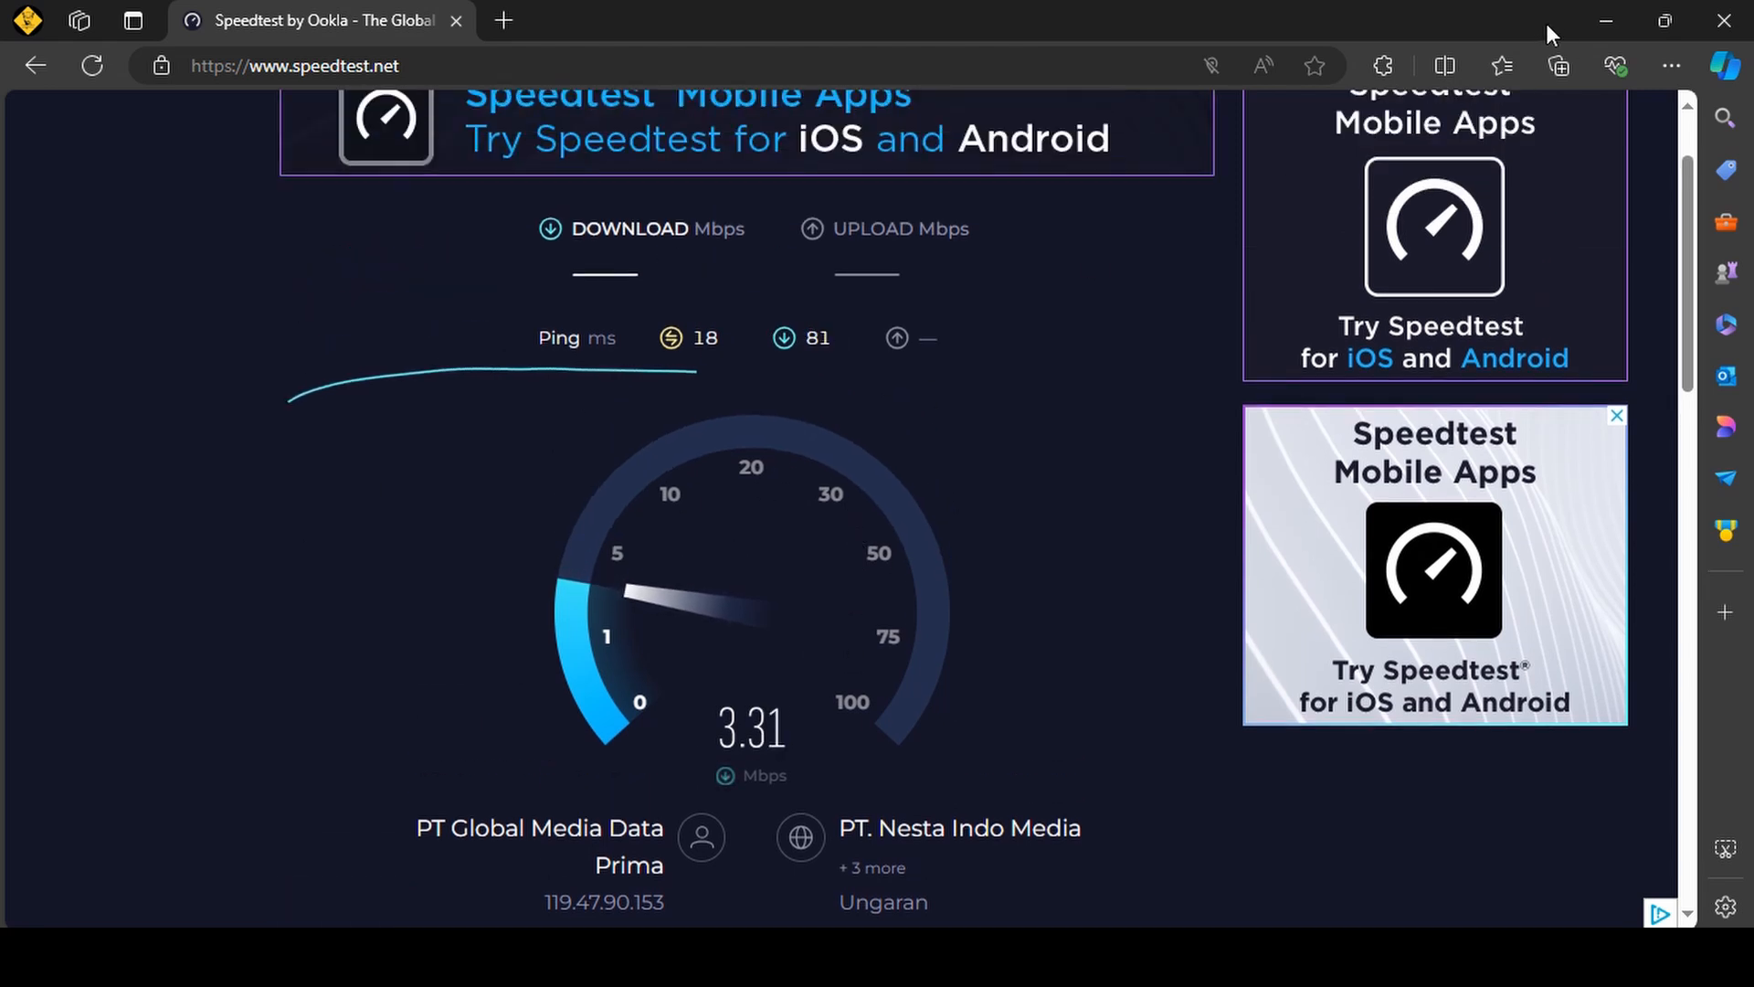
Switch to WinBox, open the interface list, and disable the ether4 interface.
left_click(1581, 19)
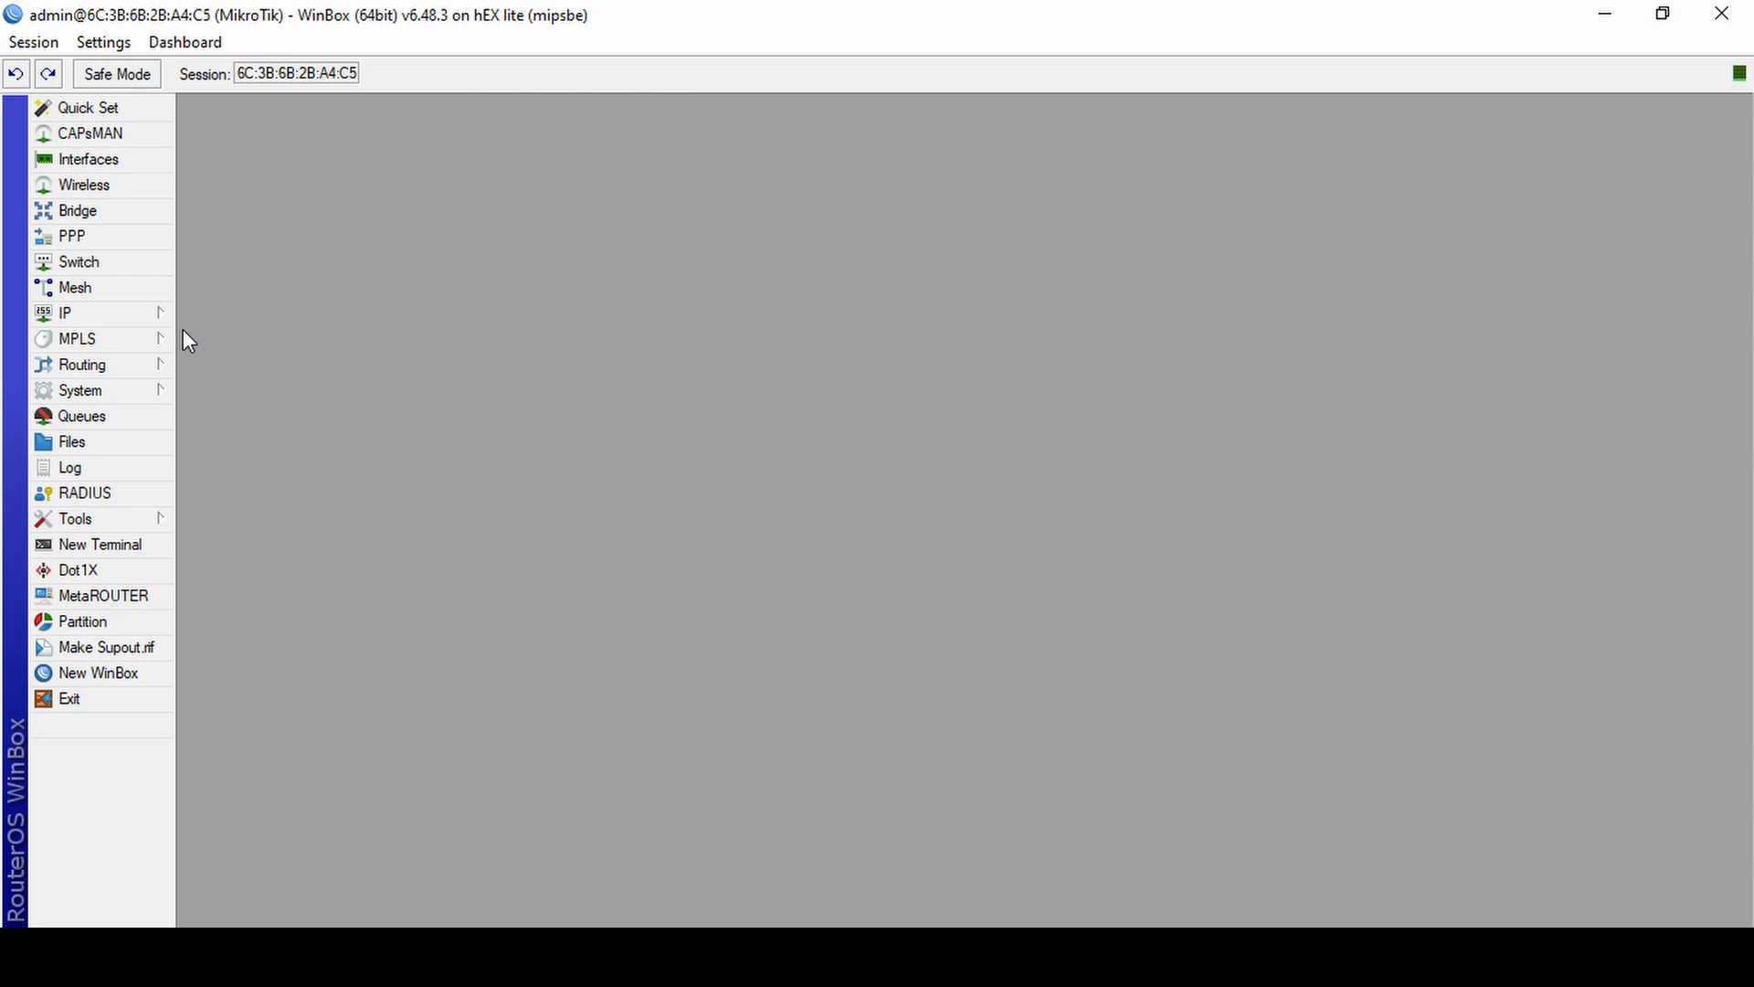
left_click(129, 165)
left_click(296, 540)
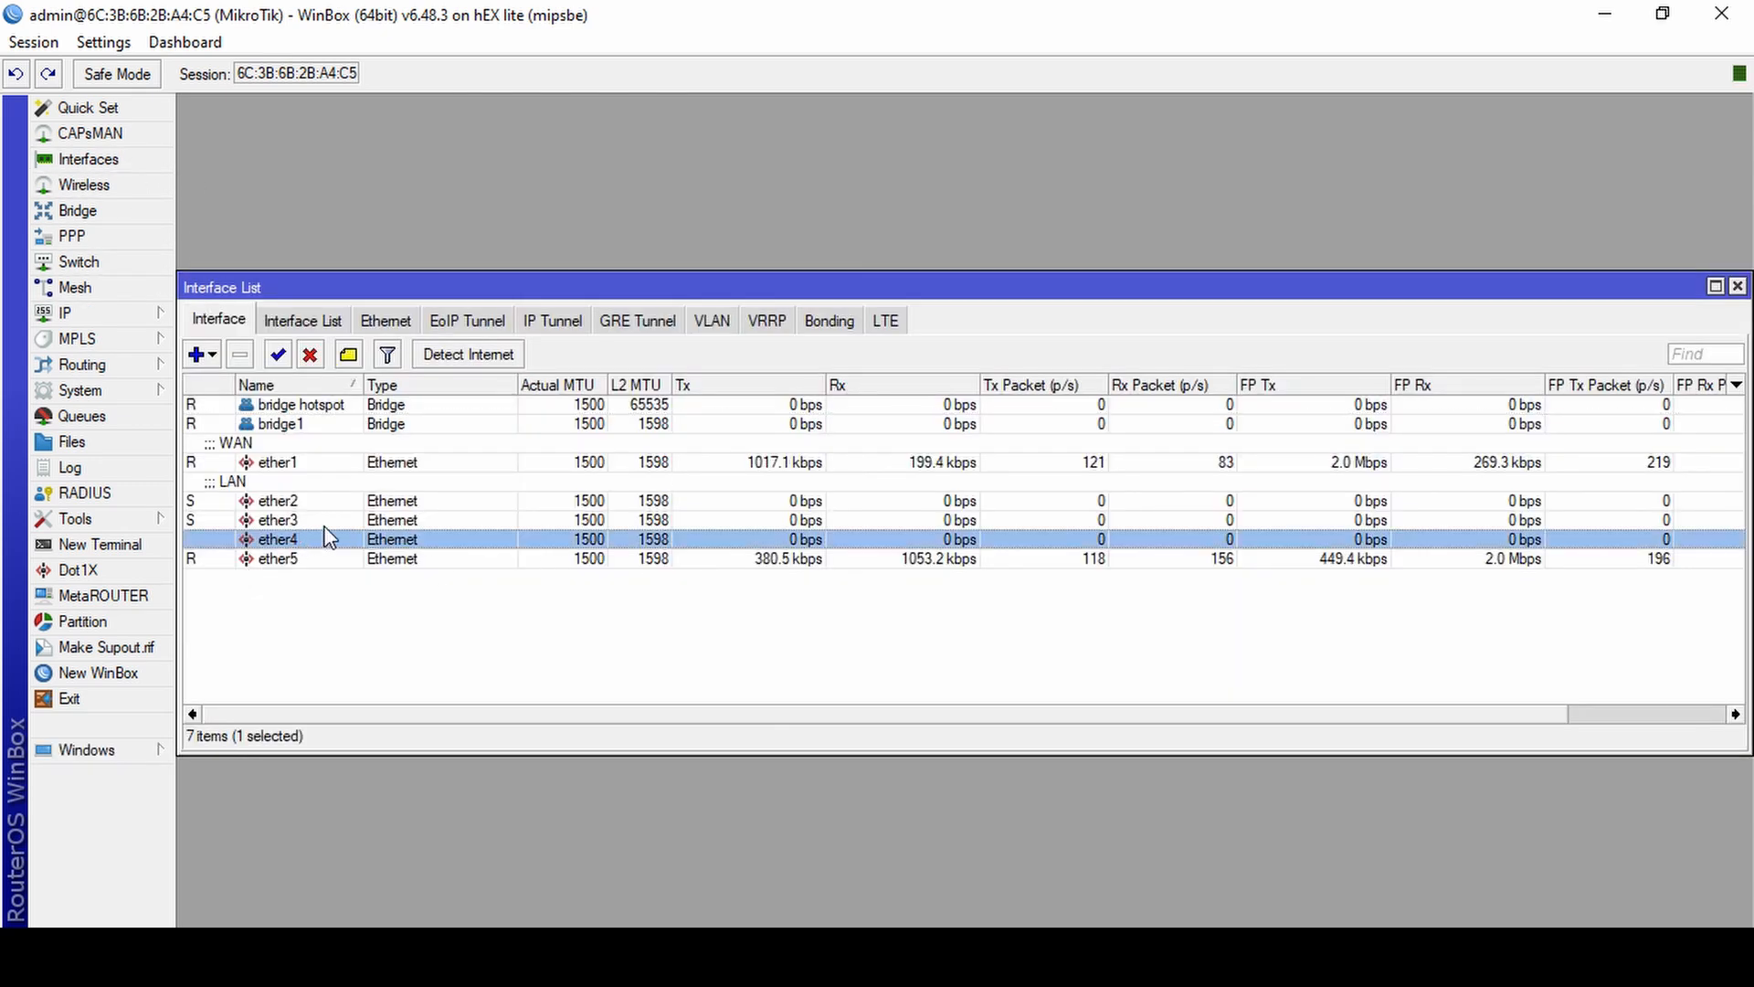
right_click(329, 542)
key("Escape")
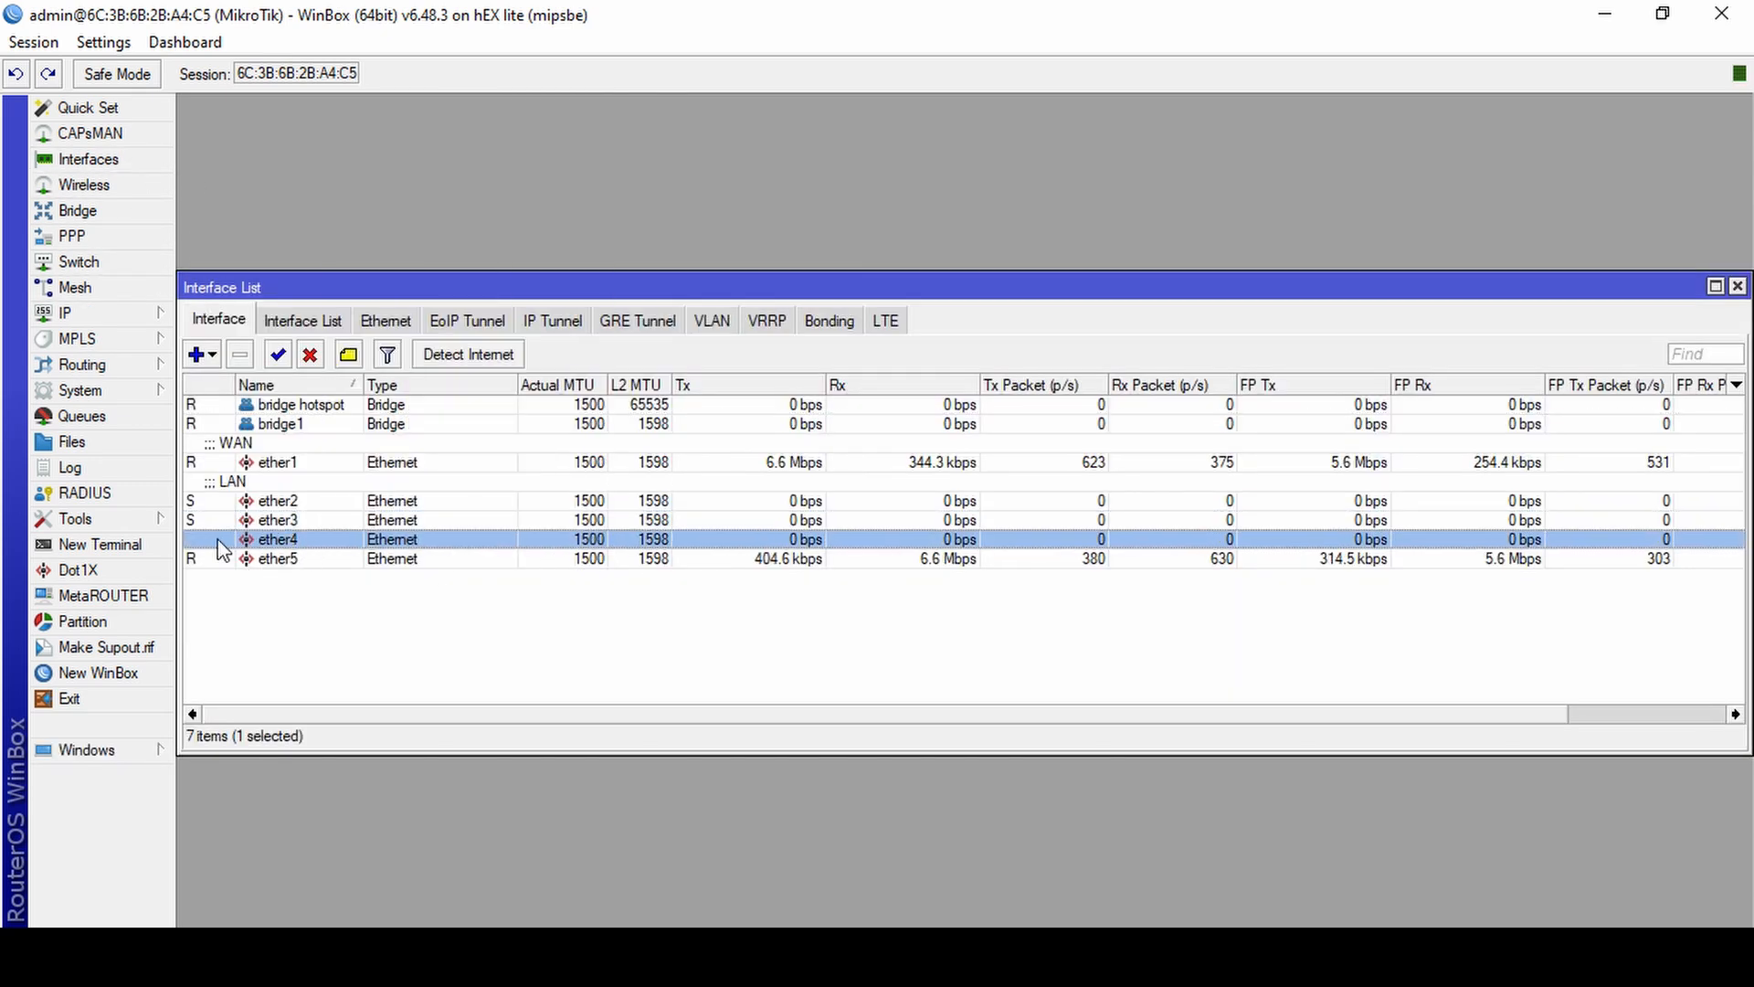
right_click(297, 551)
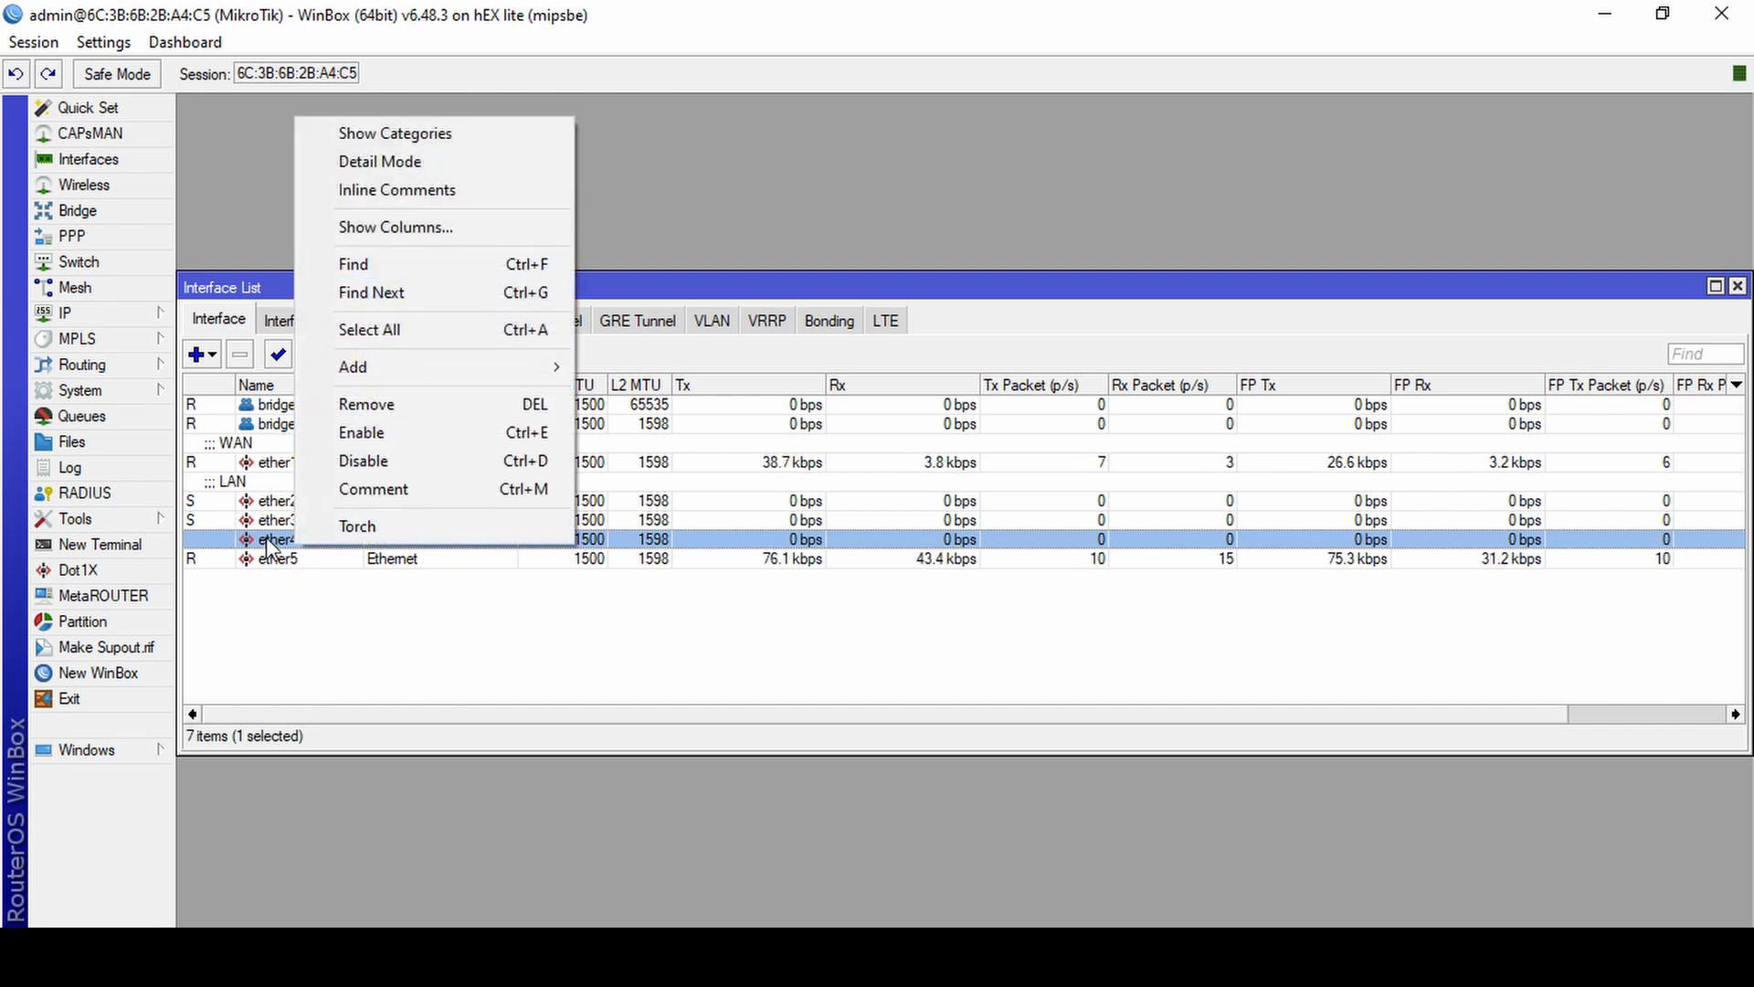
left_click(269, 546)
left_click(312, 358)
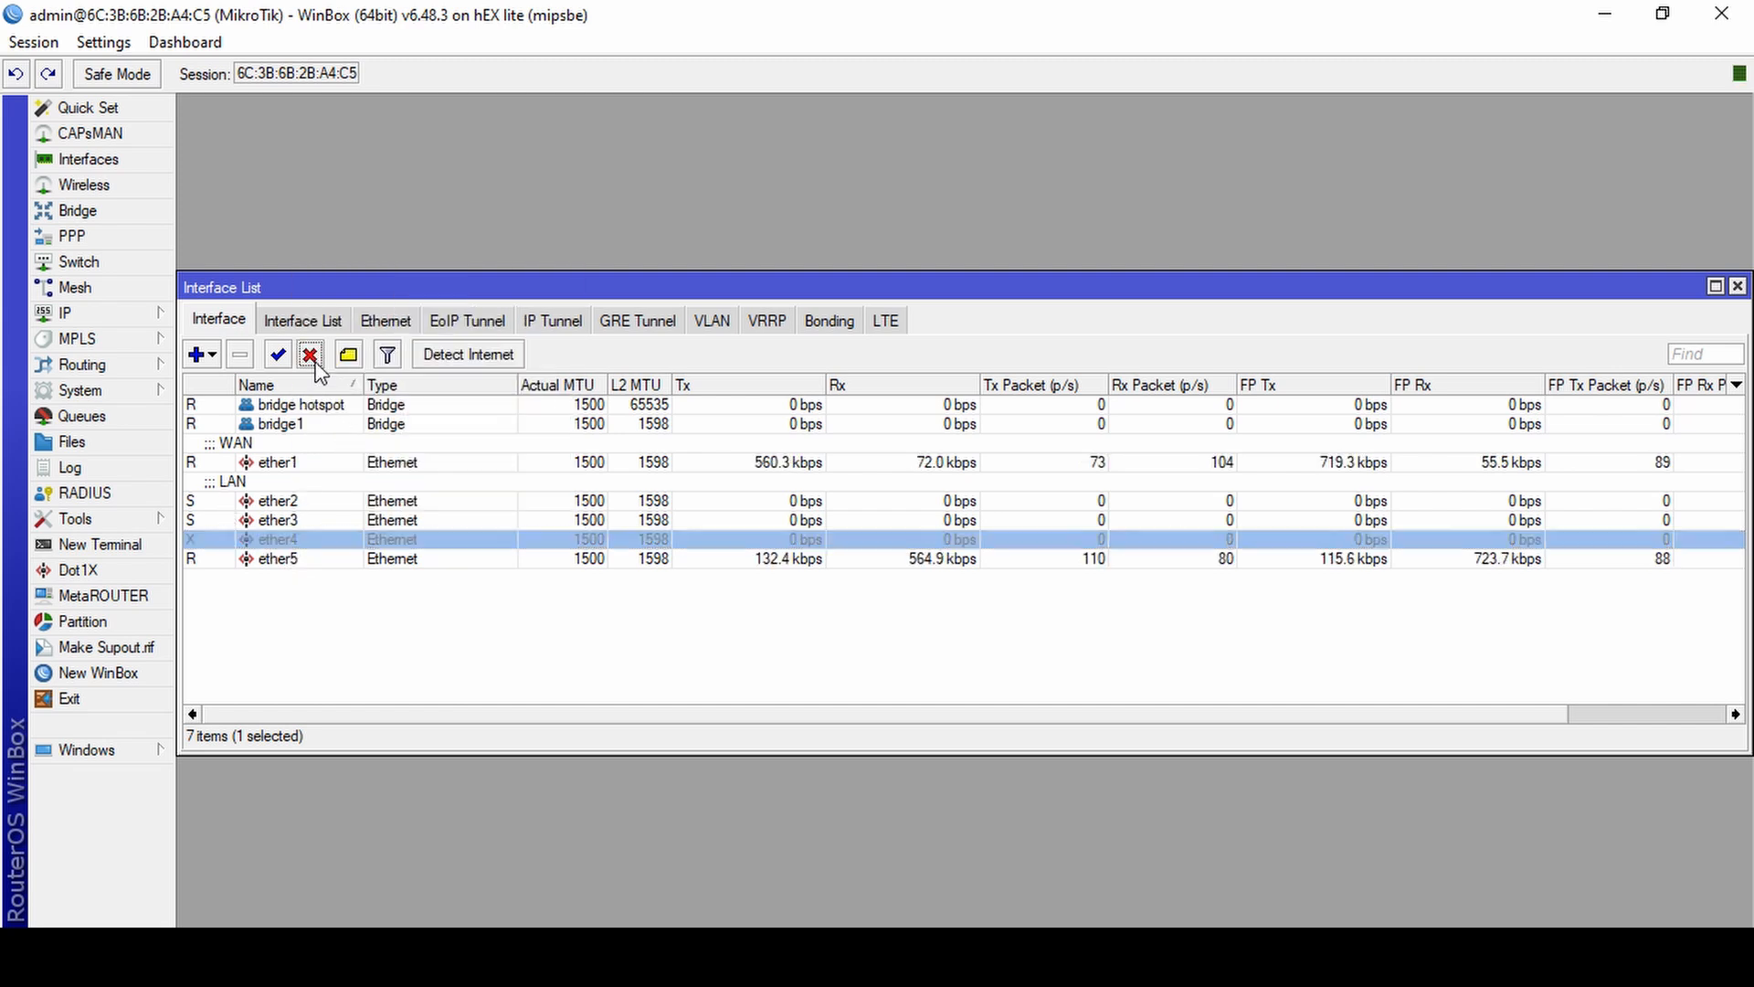
Add the comment "ETHERNET RUSAK" to the ether4 interface.
right_click(293, 548)
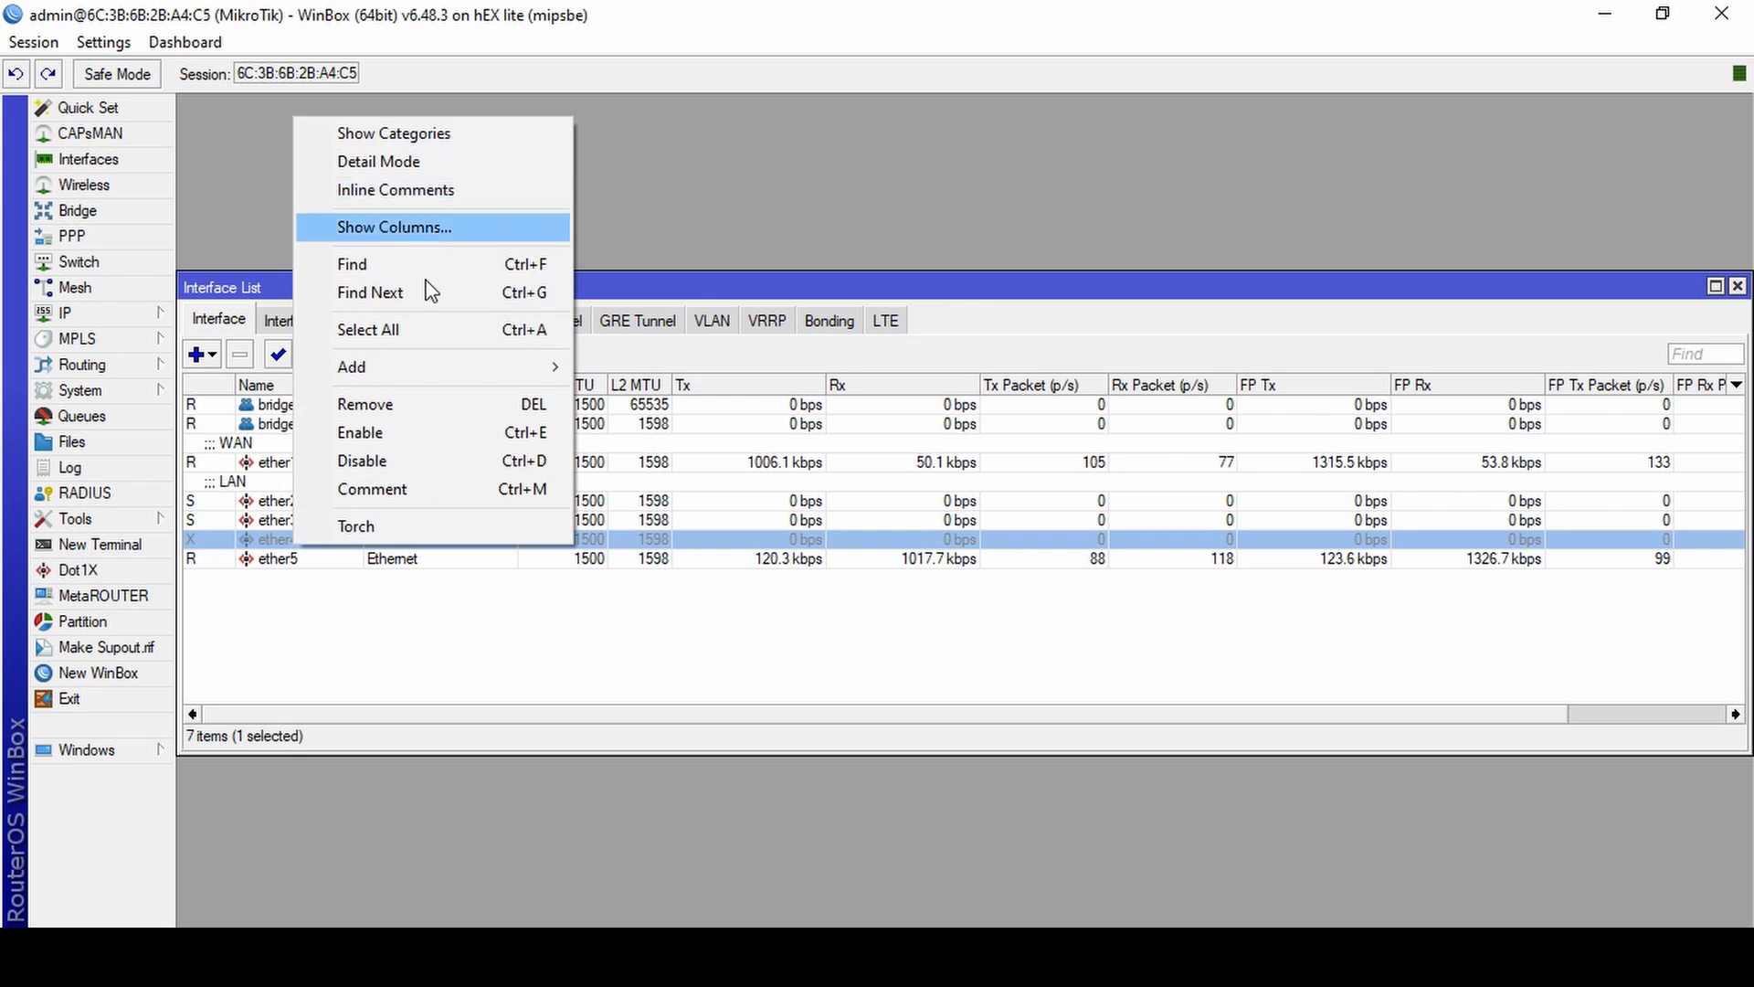
left_click(416, 486)
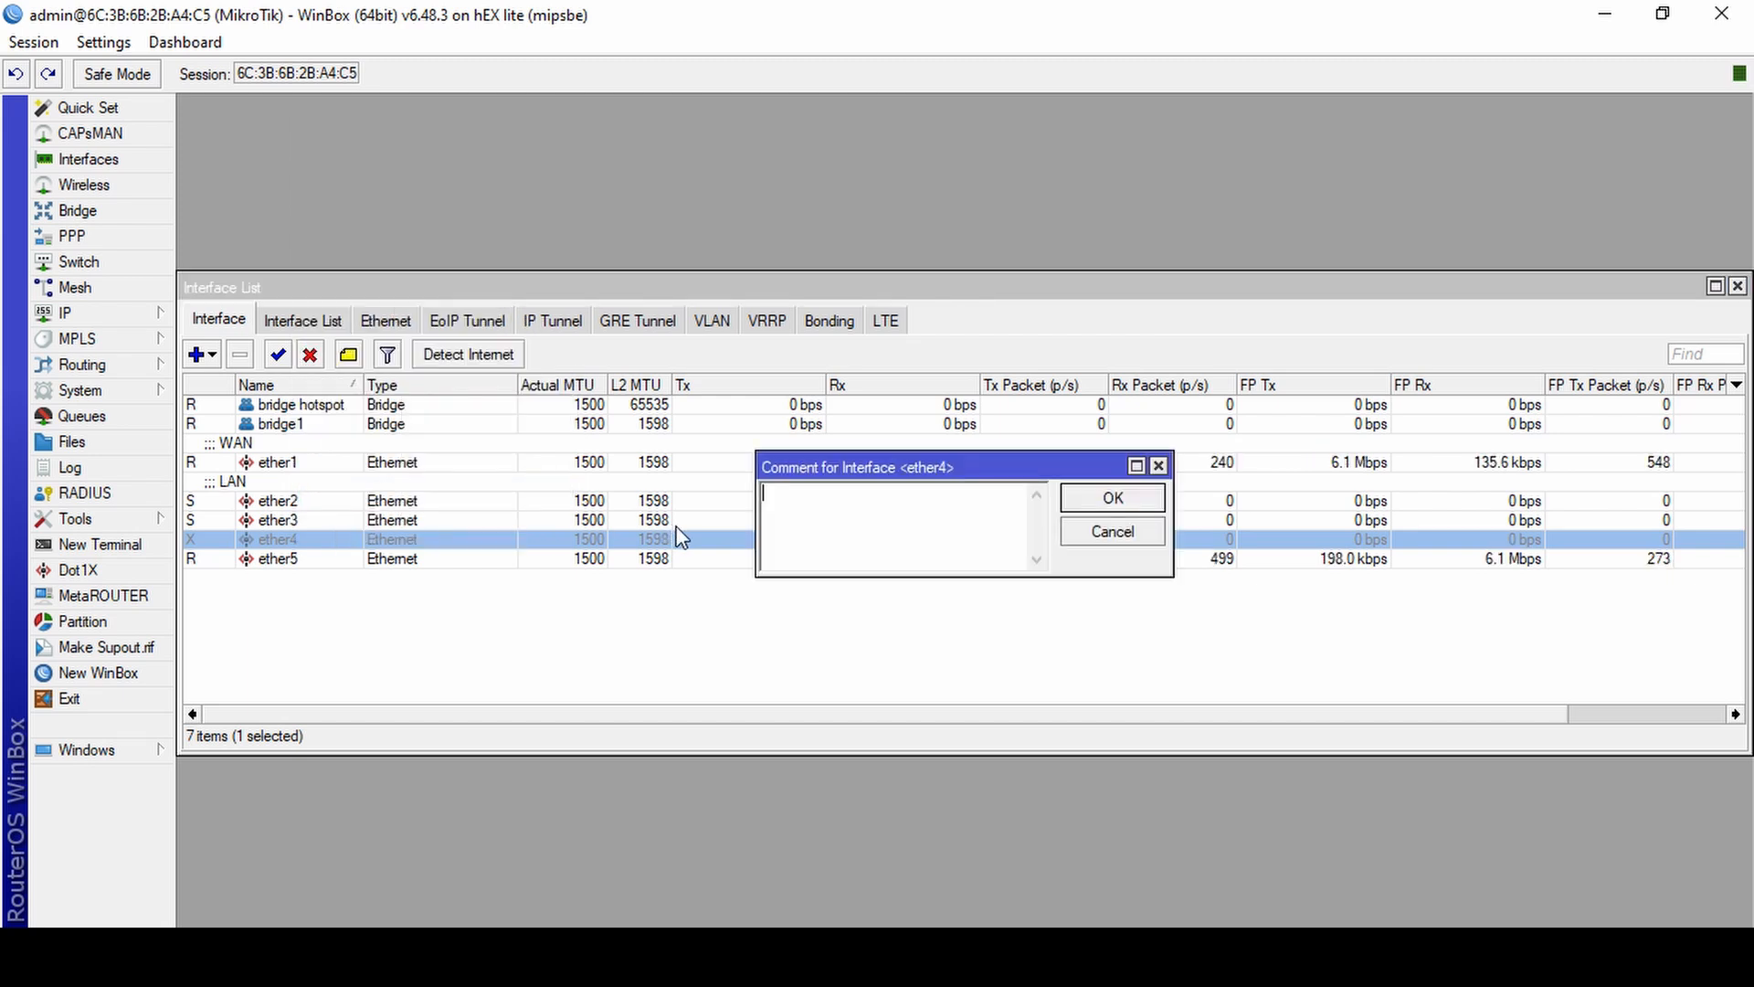
type("ETHER")
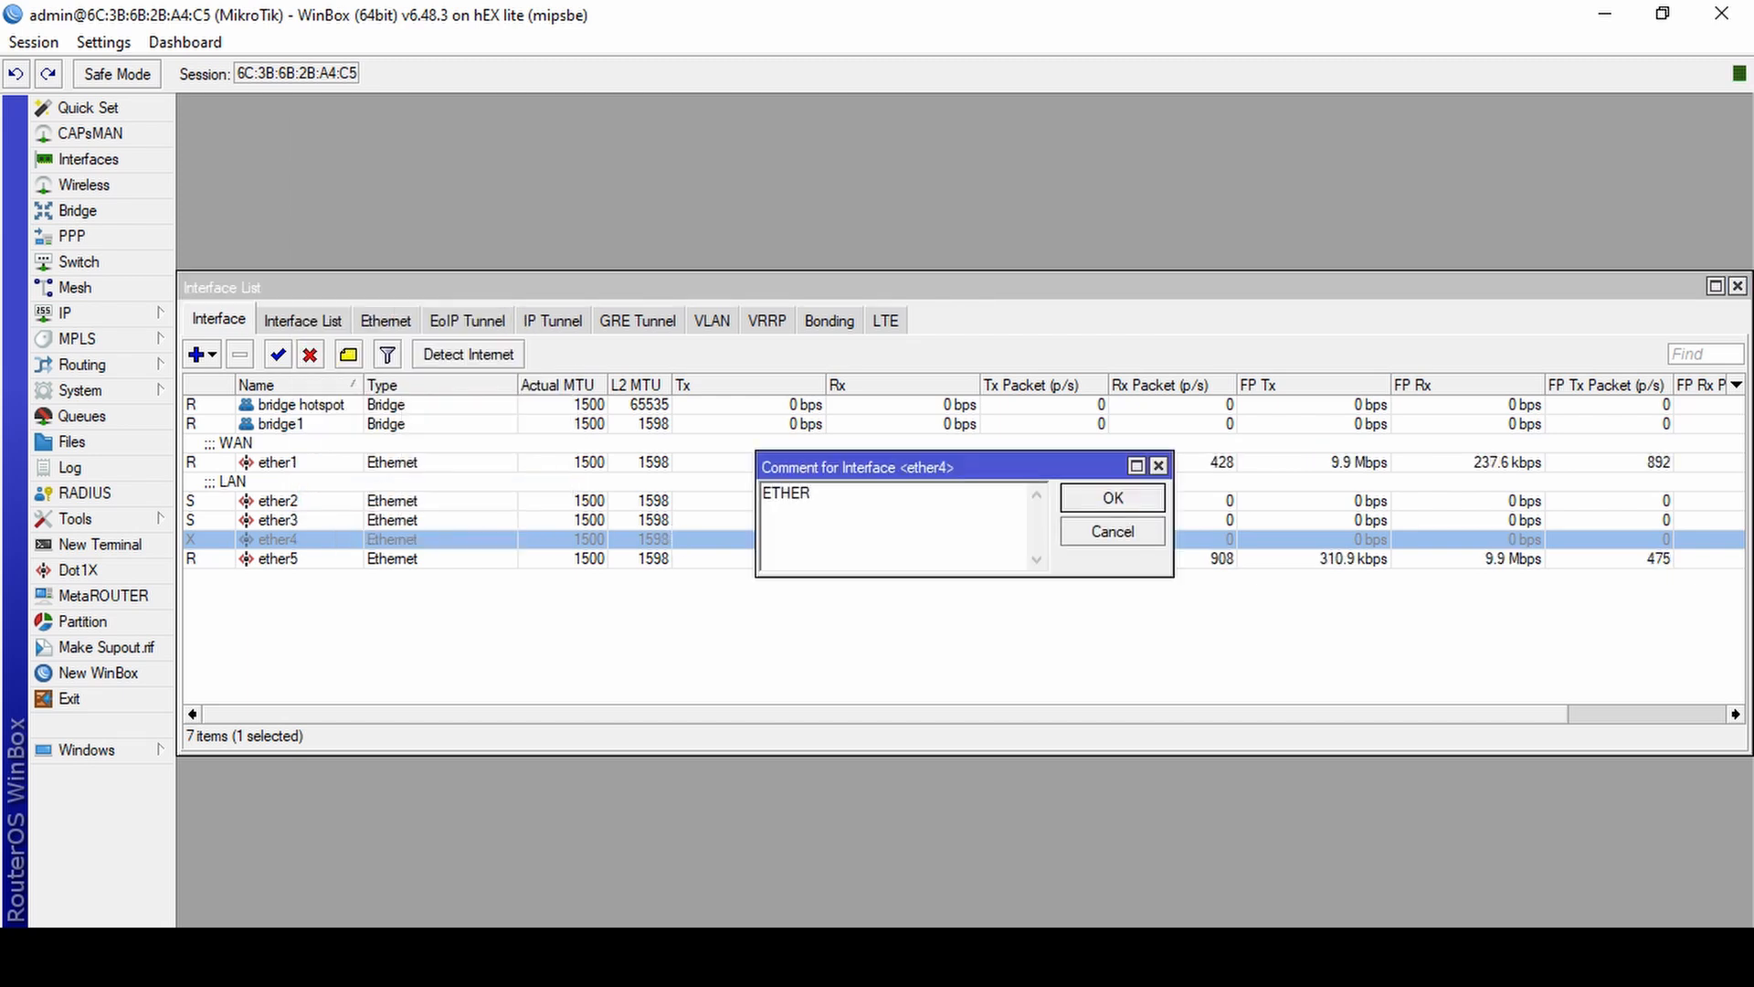
type("NET RUS")
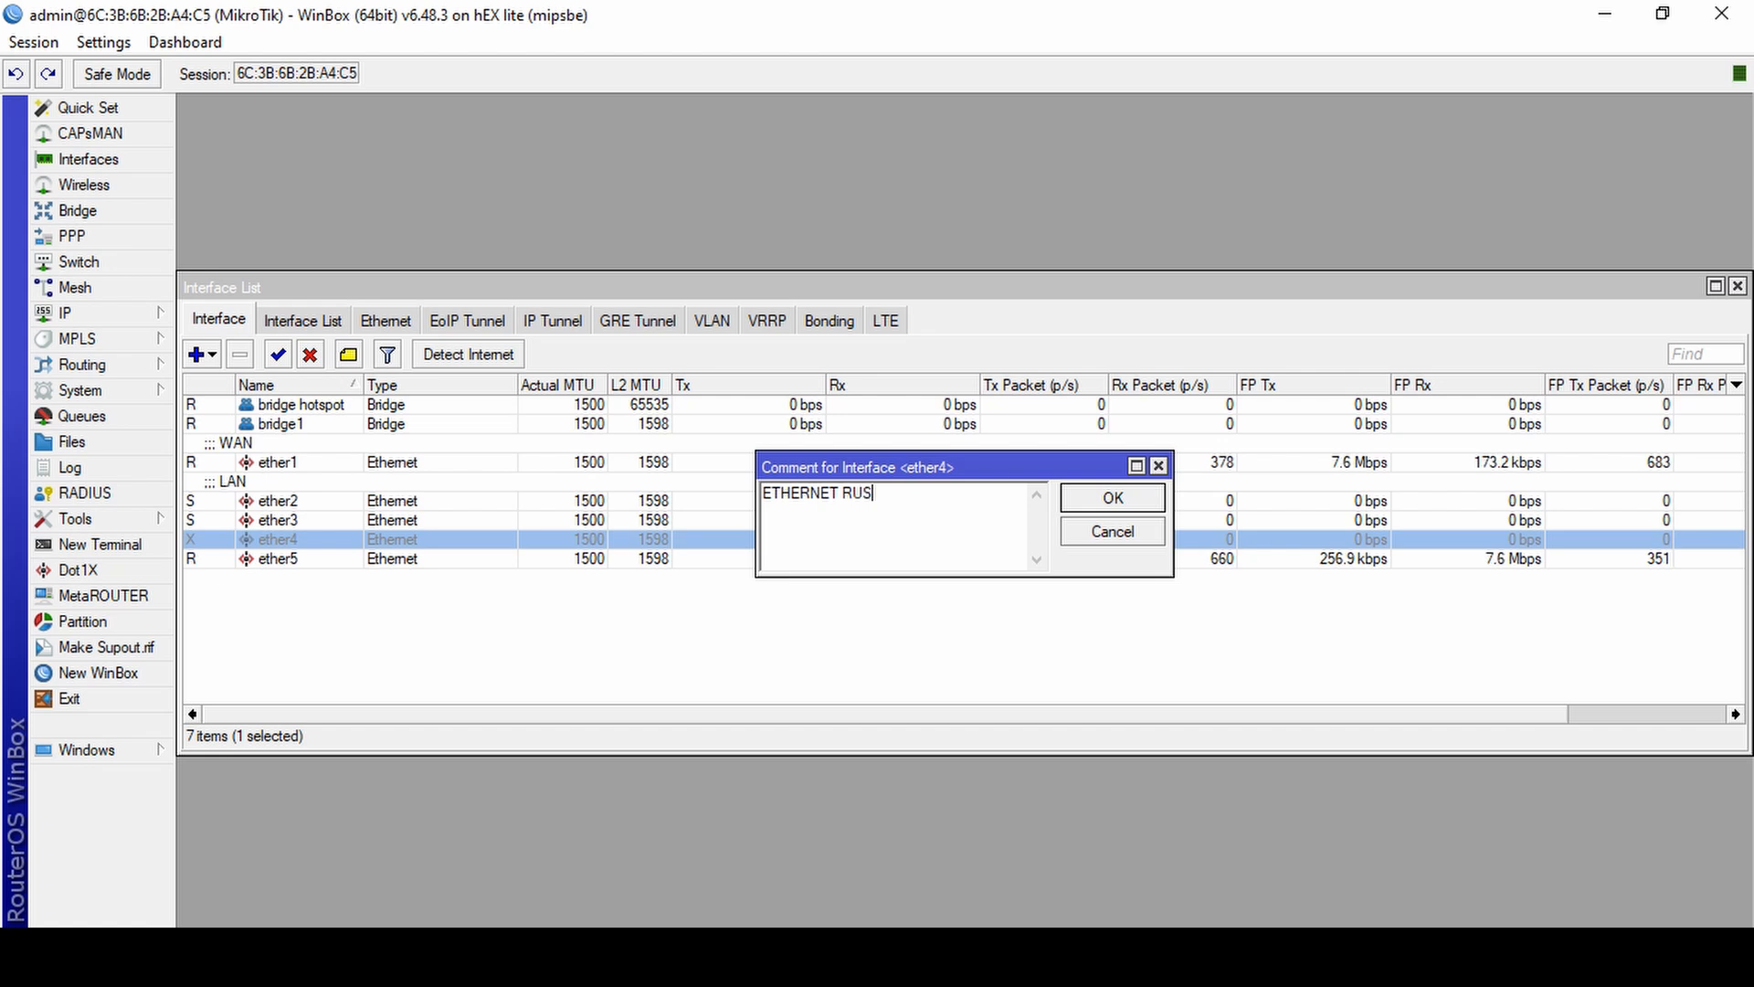
type("AK")
key("Return")
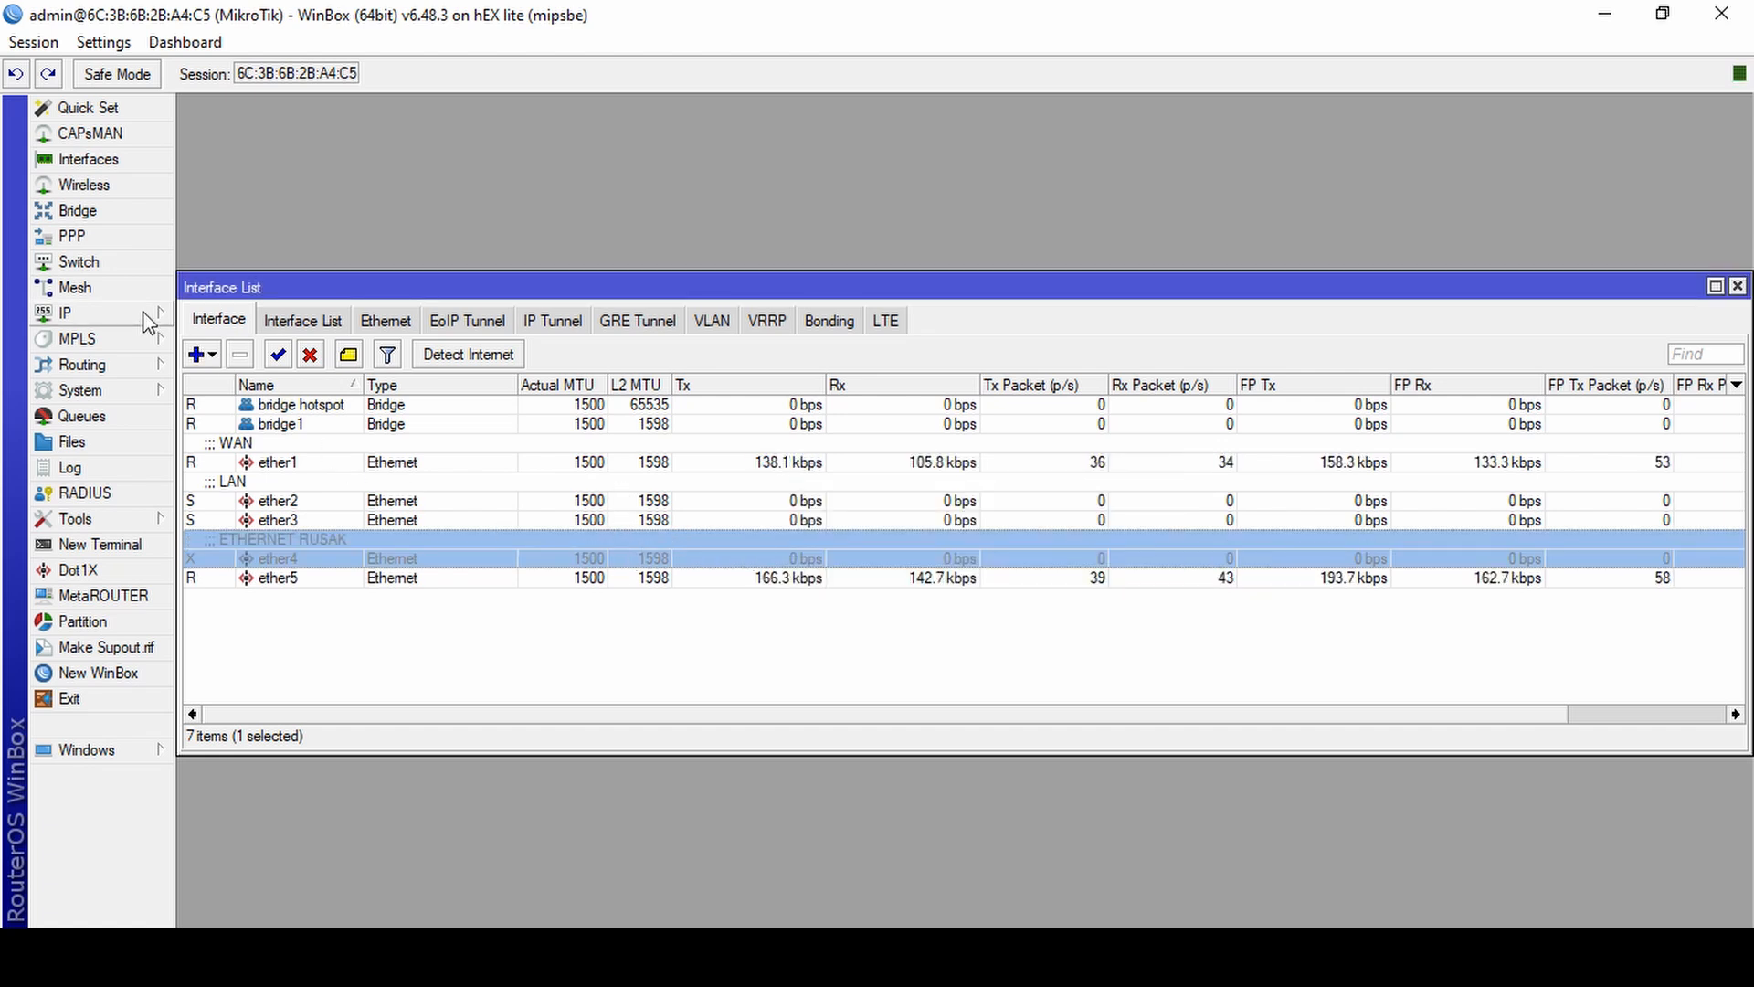
Disable the bridge named bridge hotspot in the bridge list.
left_click(91, 185)
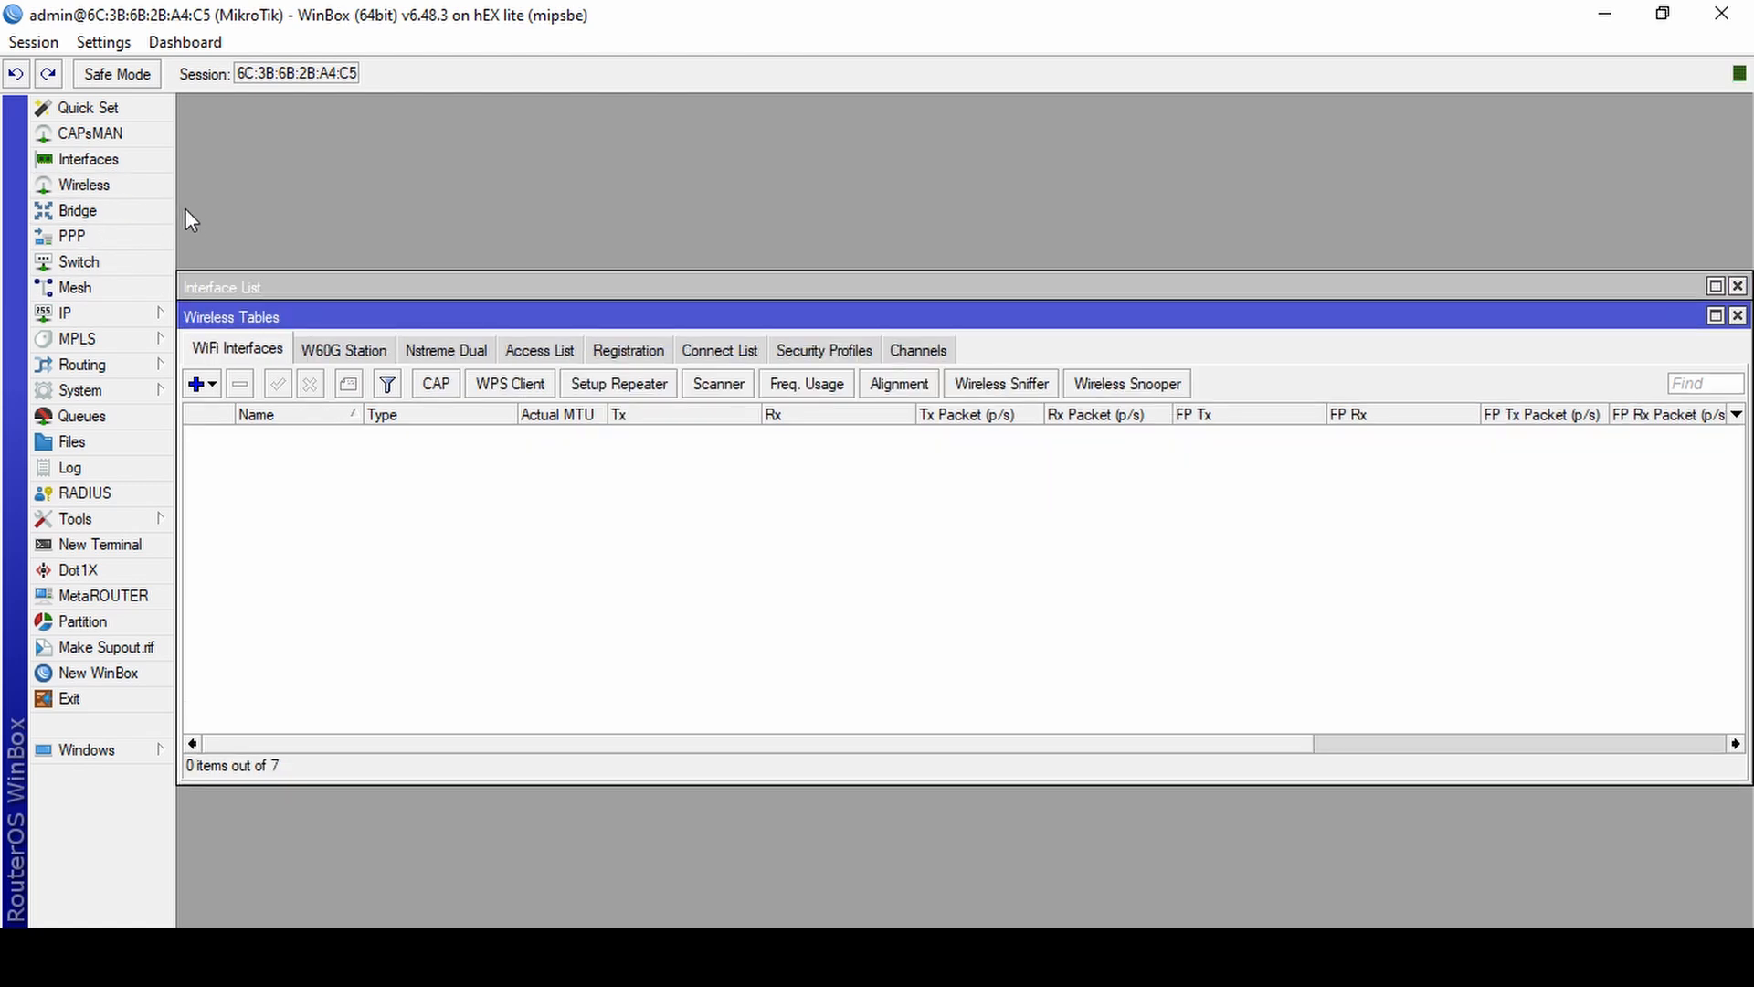
key("Escape")
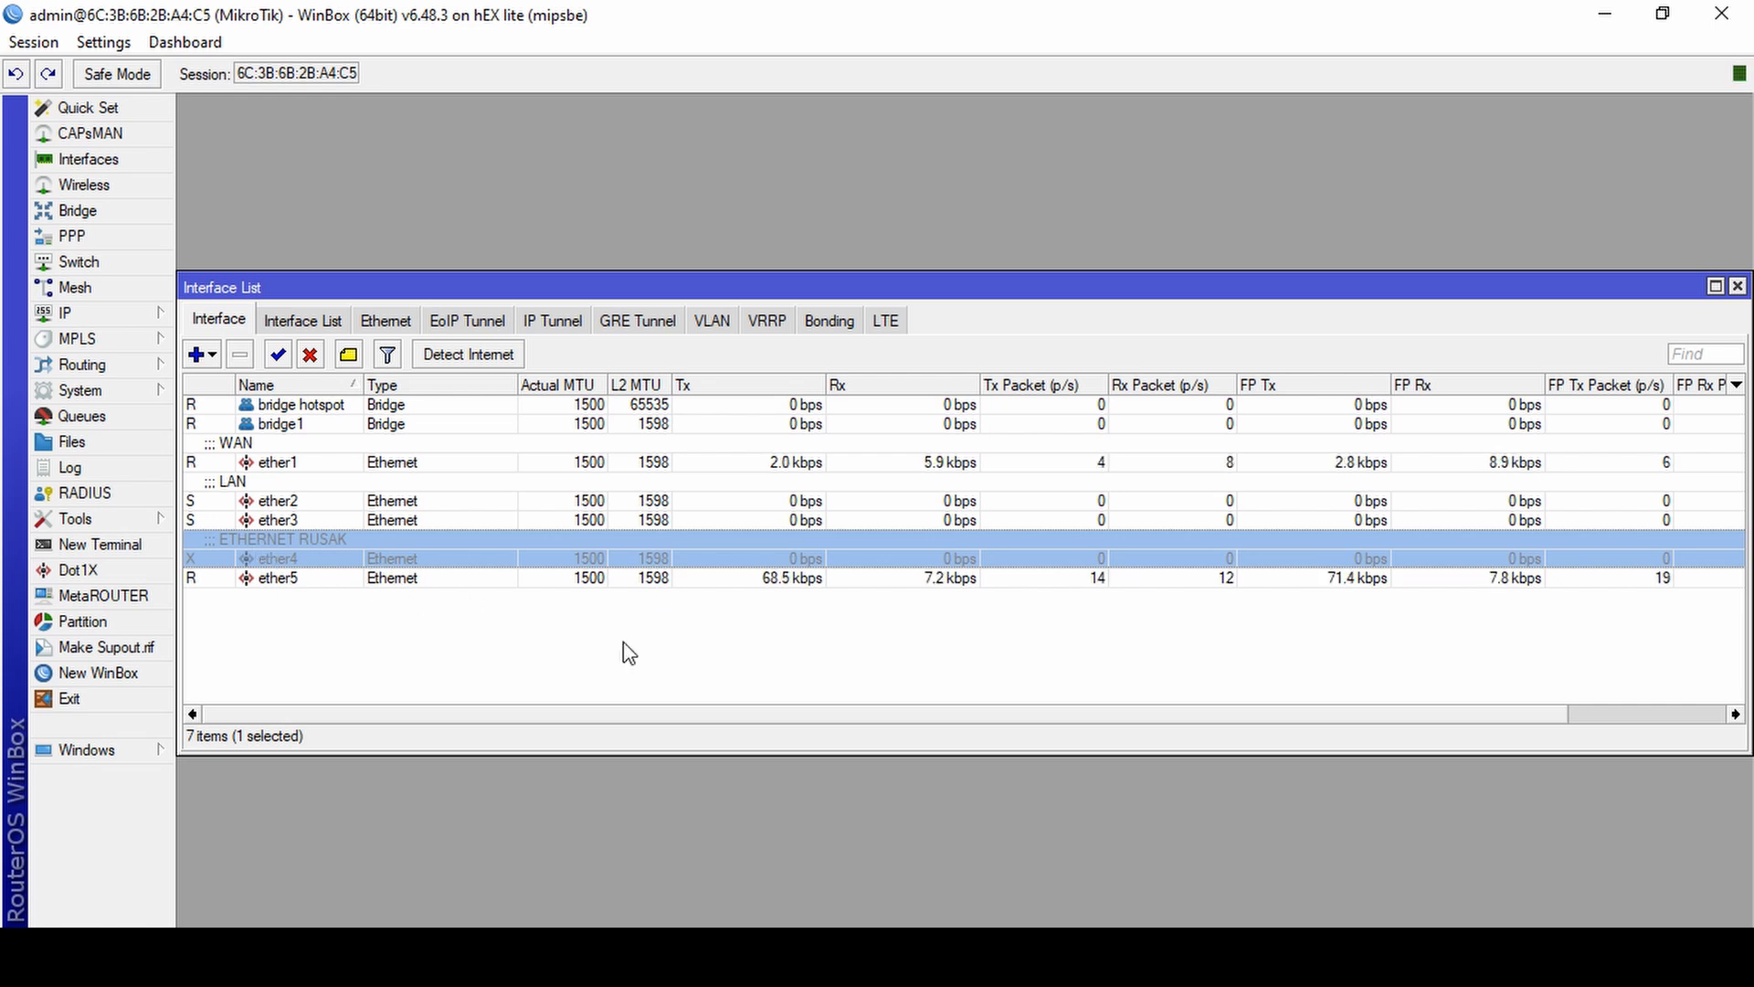
left_click(101, 211)
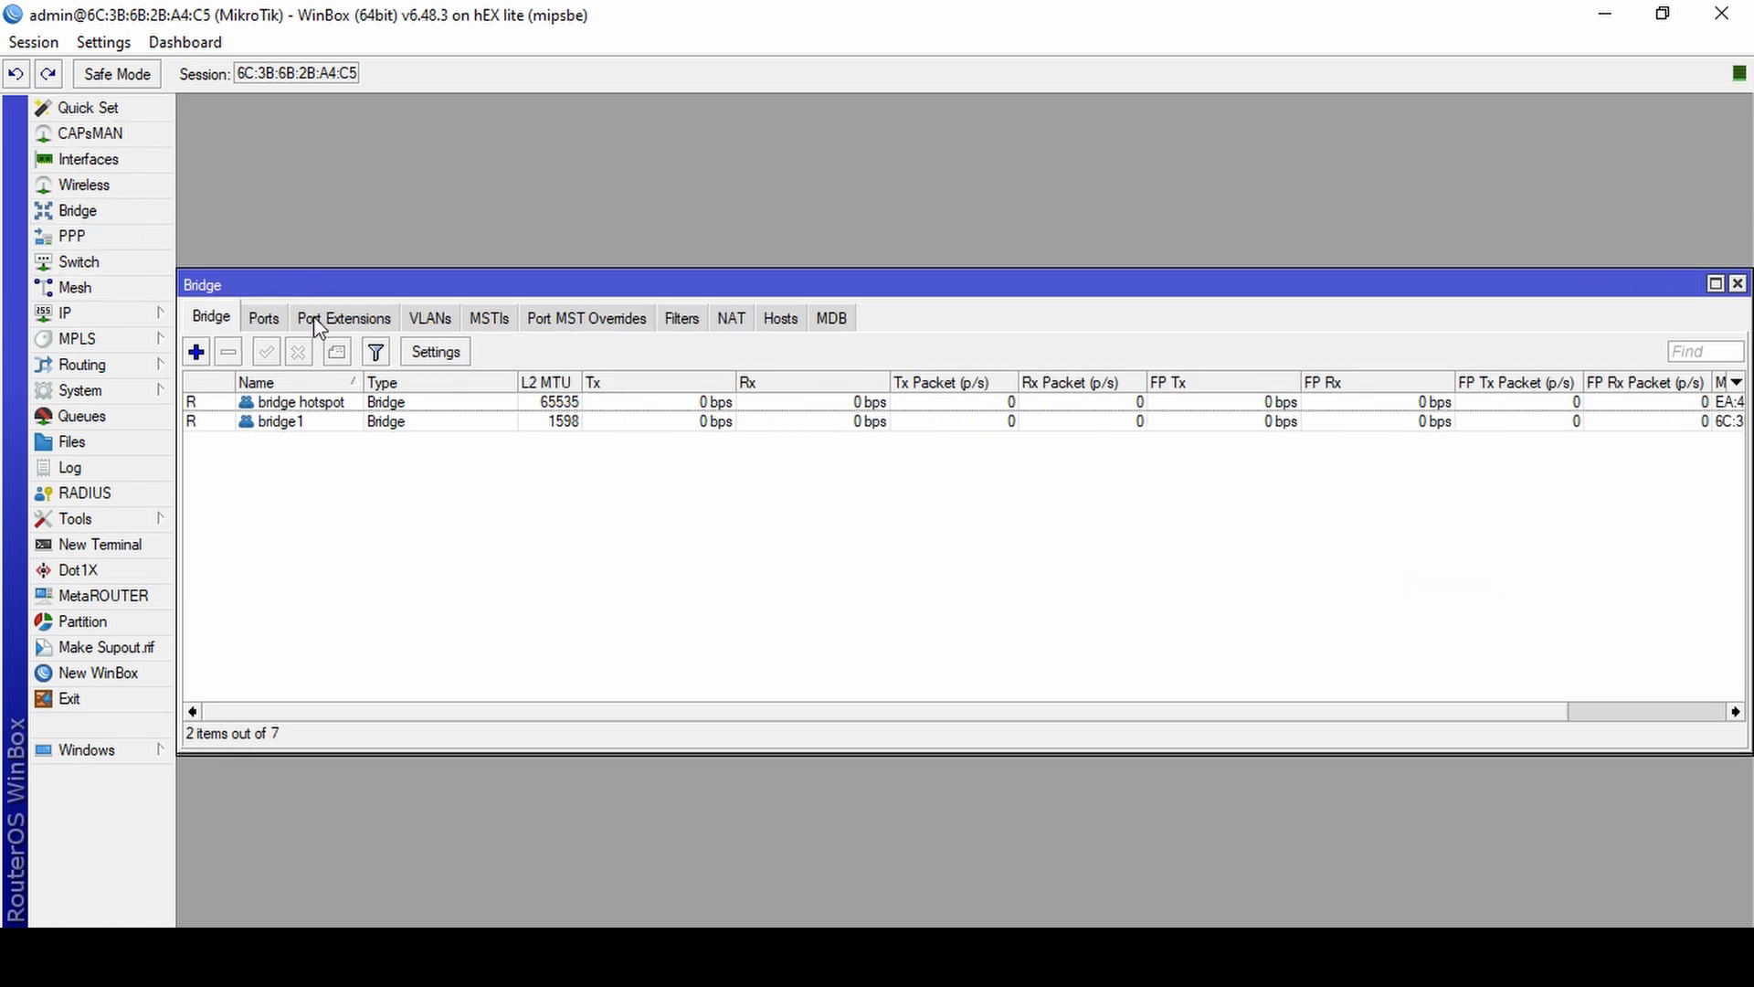
left_click(292, 402)
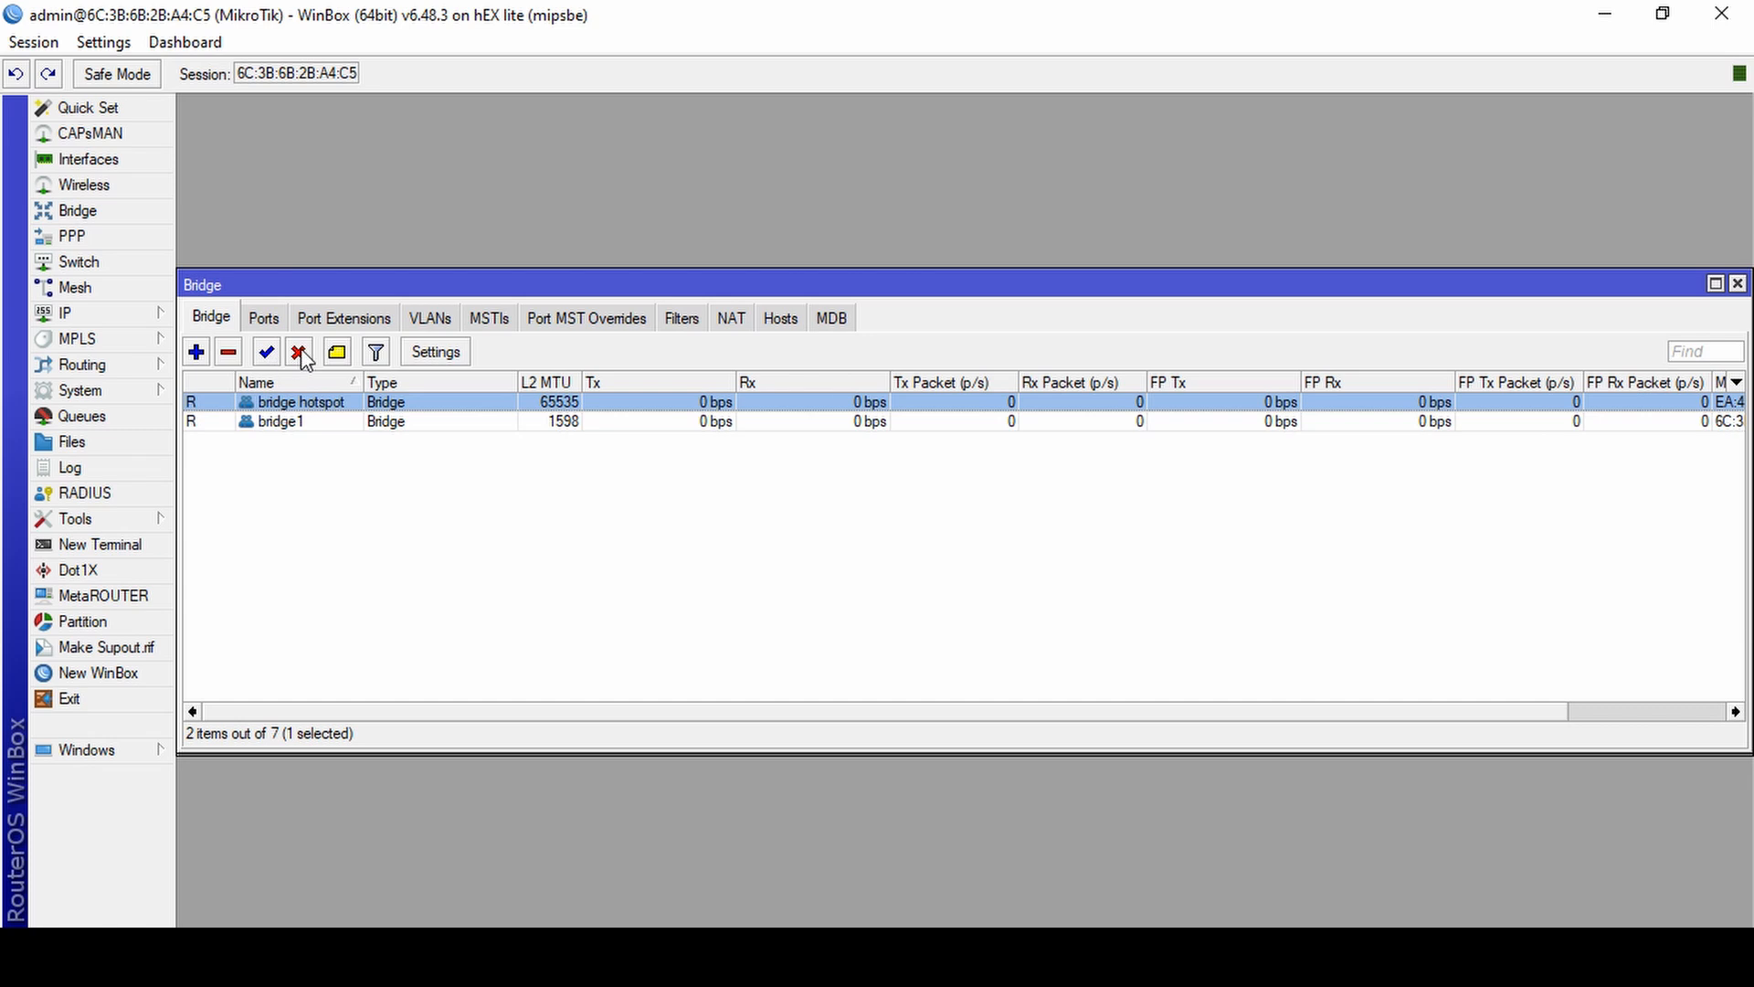
left_click(298, 352)
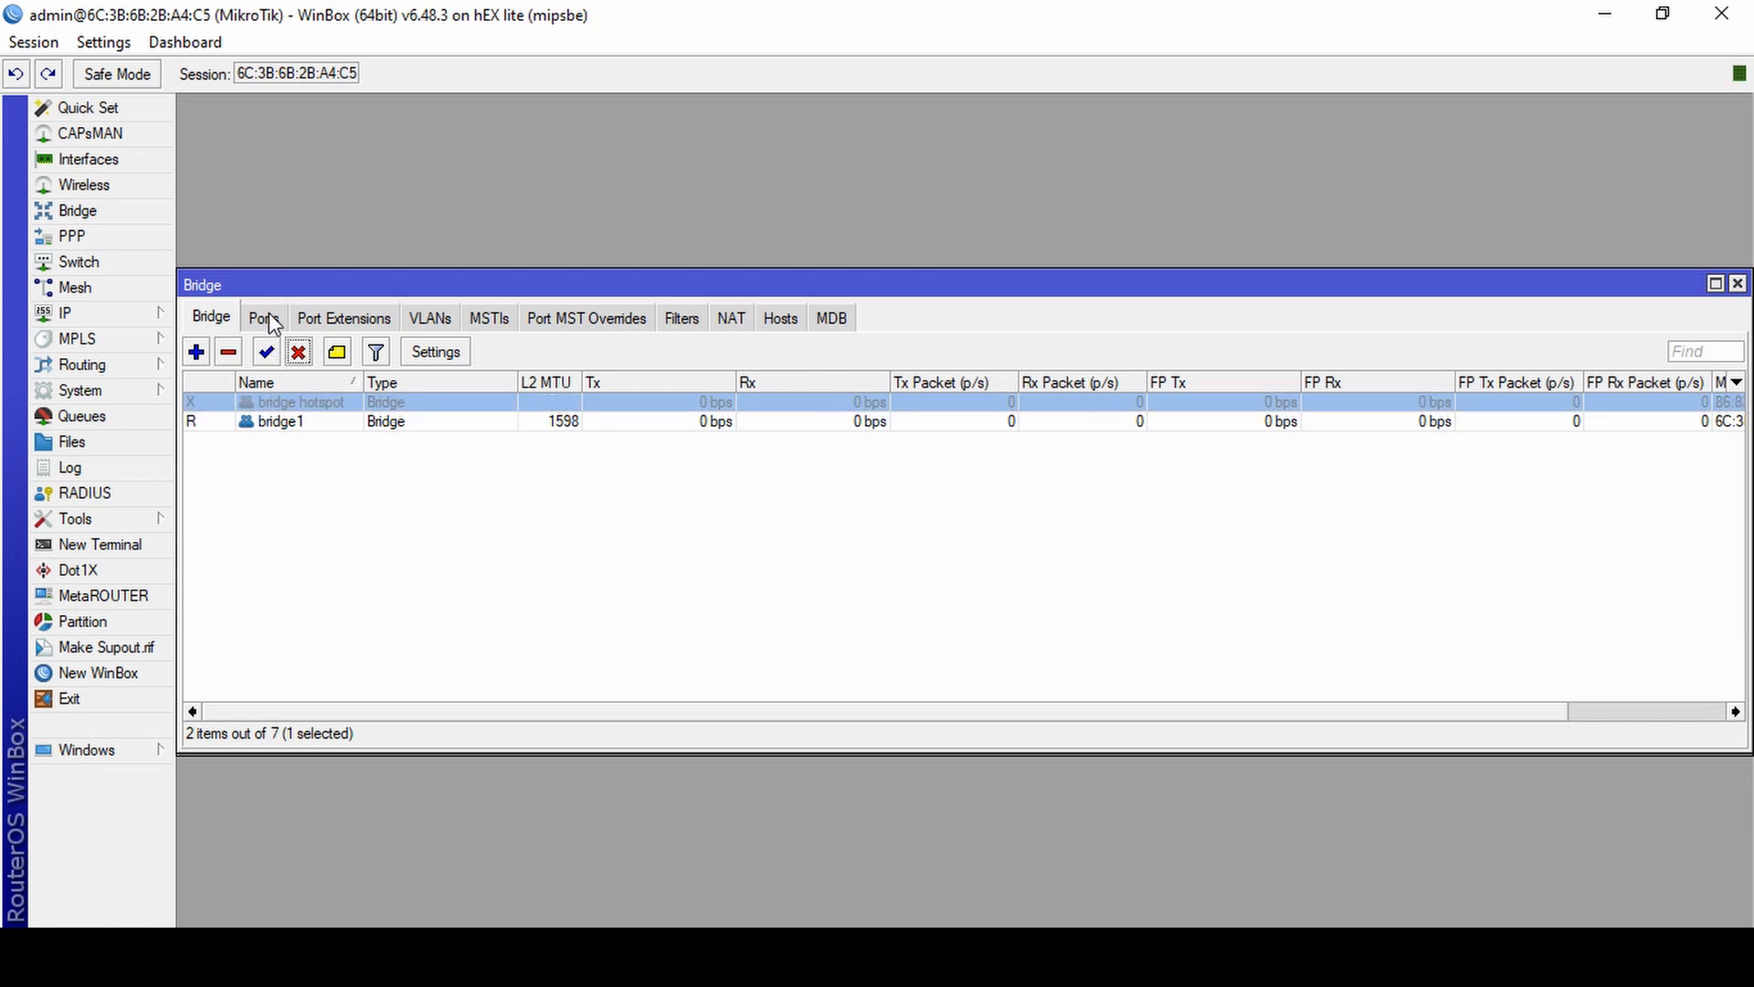
Check which interfaces are assigned as bridge ports, and close the Bridge and Interface List windows.
left_click(268, 312)
left_click(227, 318)
left_click(264, 318)
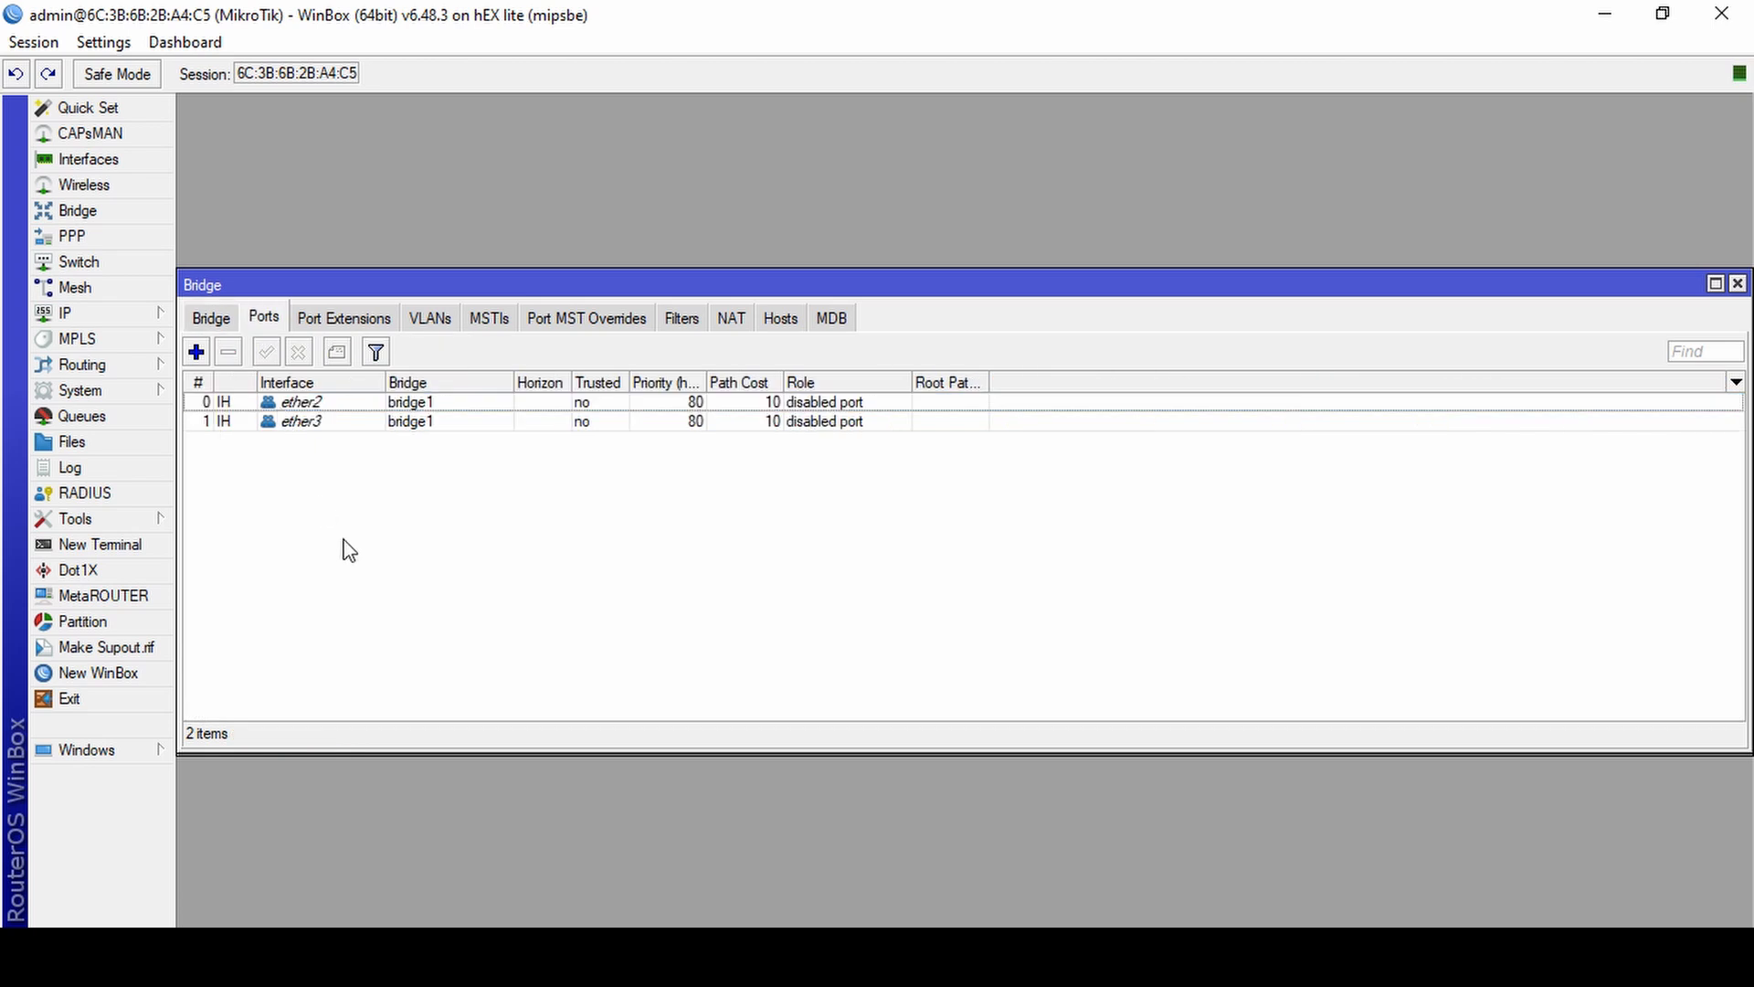
left_click(213, 320)
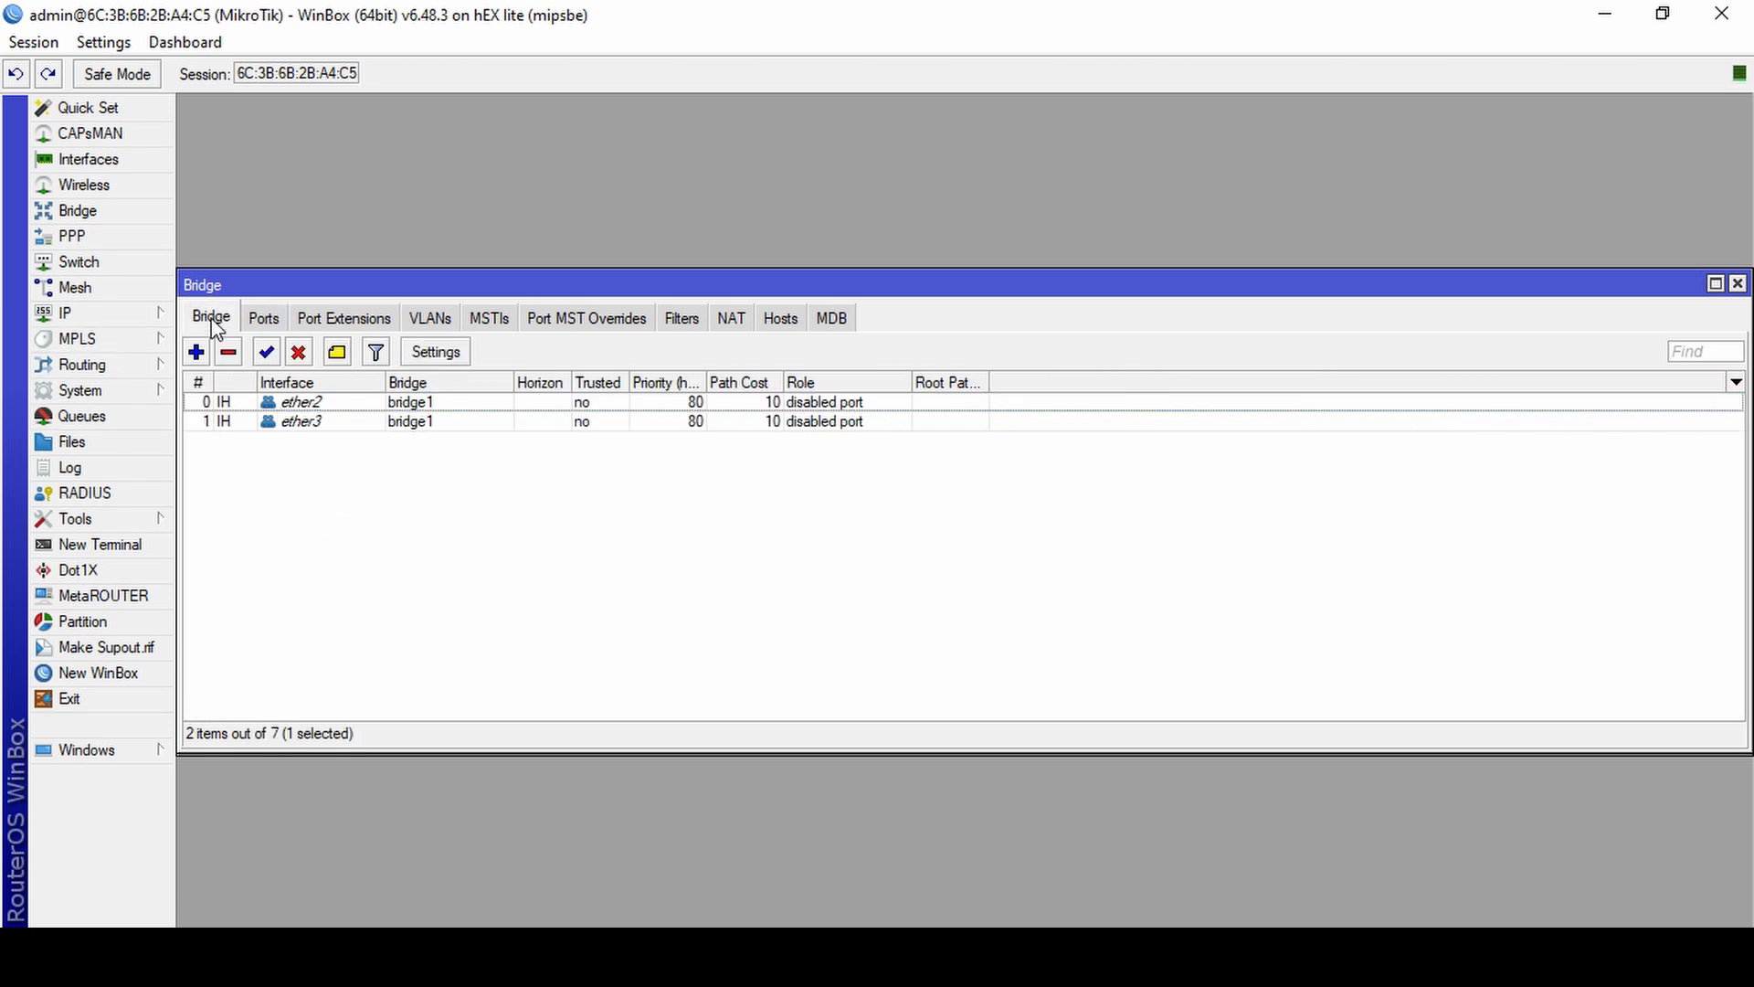
left_click(1738, 284)
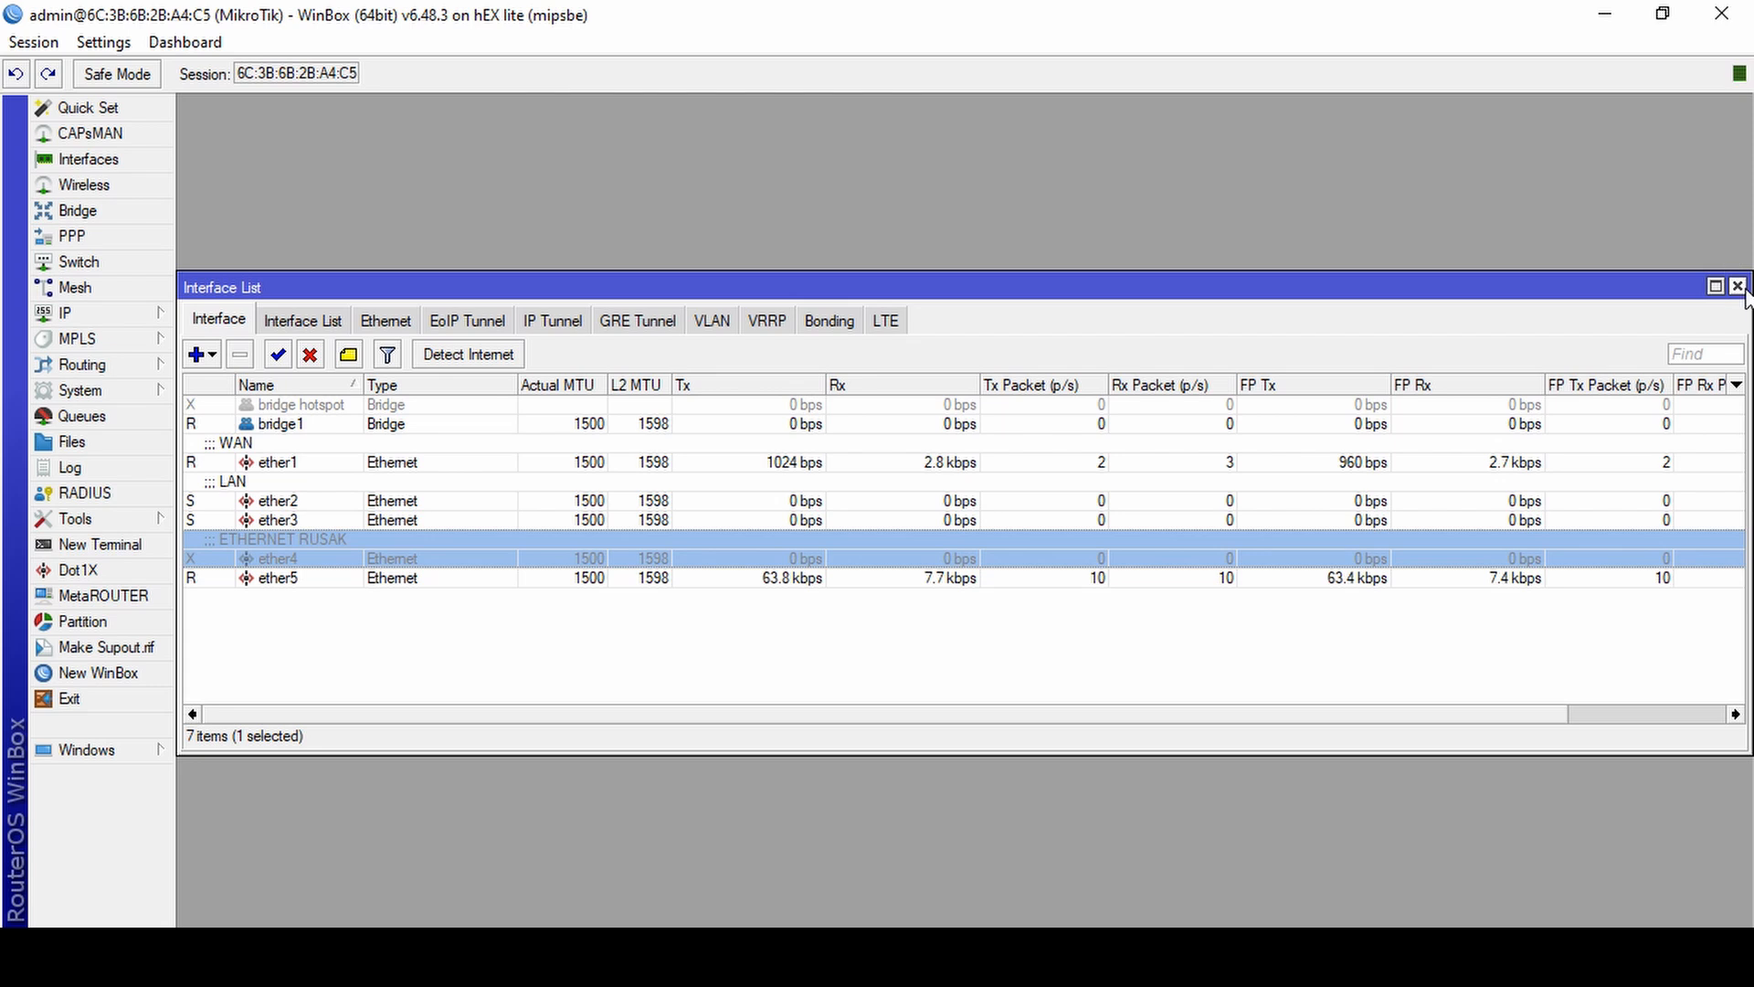
left_click(1738, 286)
Switch to the browser and open the hotspot status page at 192.168.3.1.
left_click(276, 956)
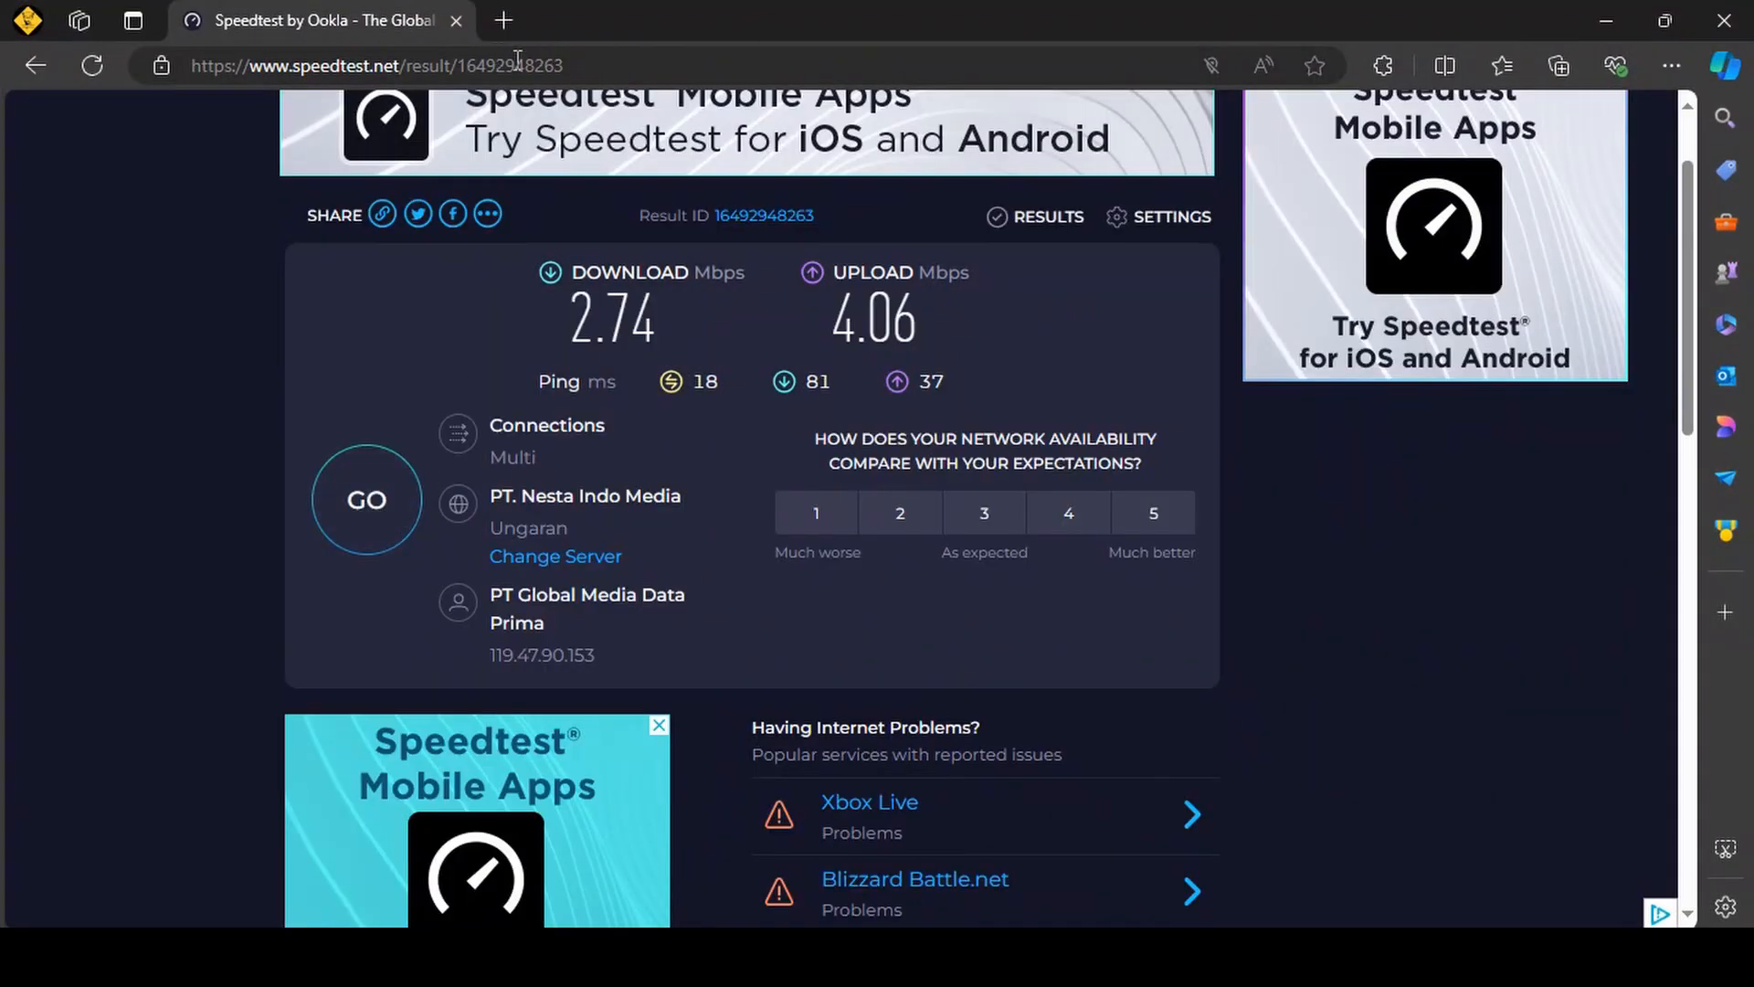
left_click(516, 65)
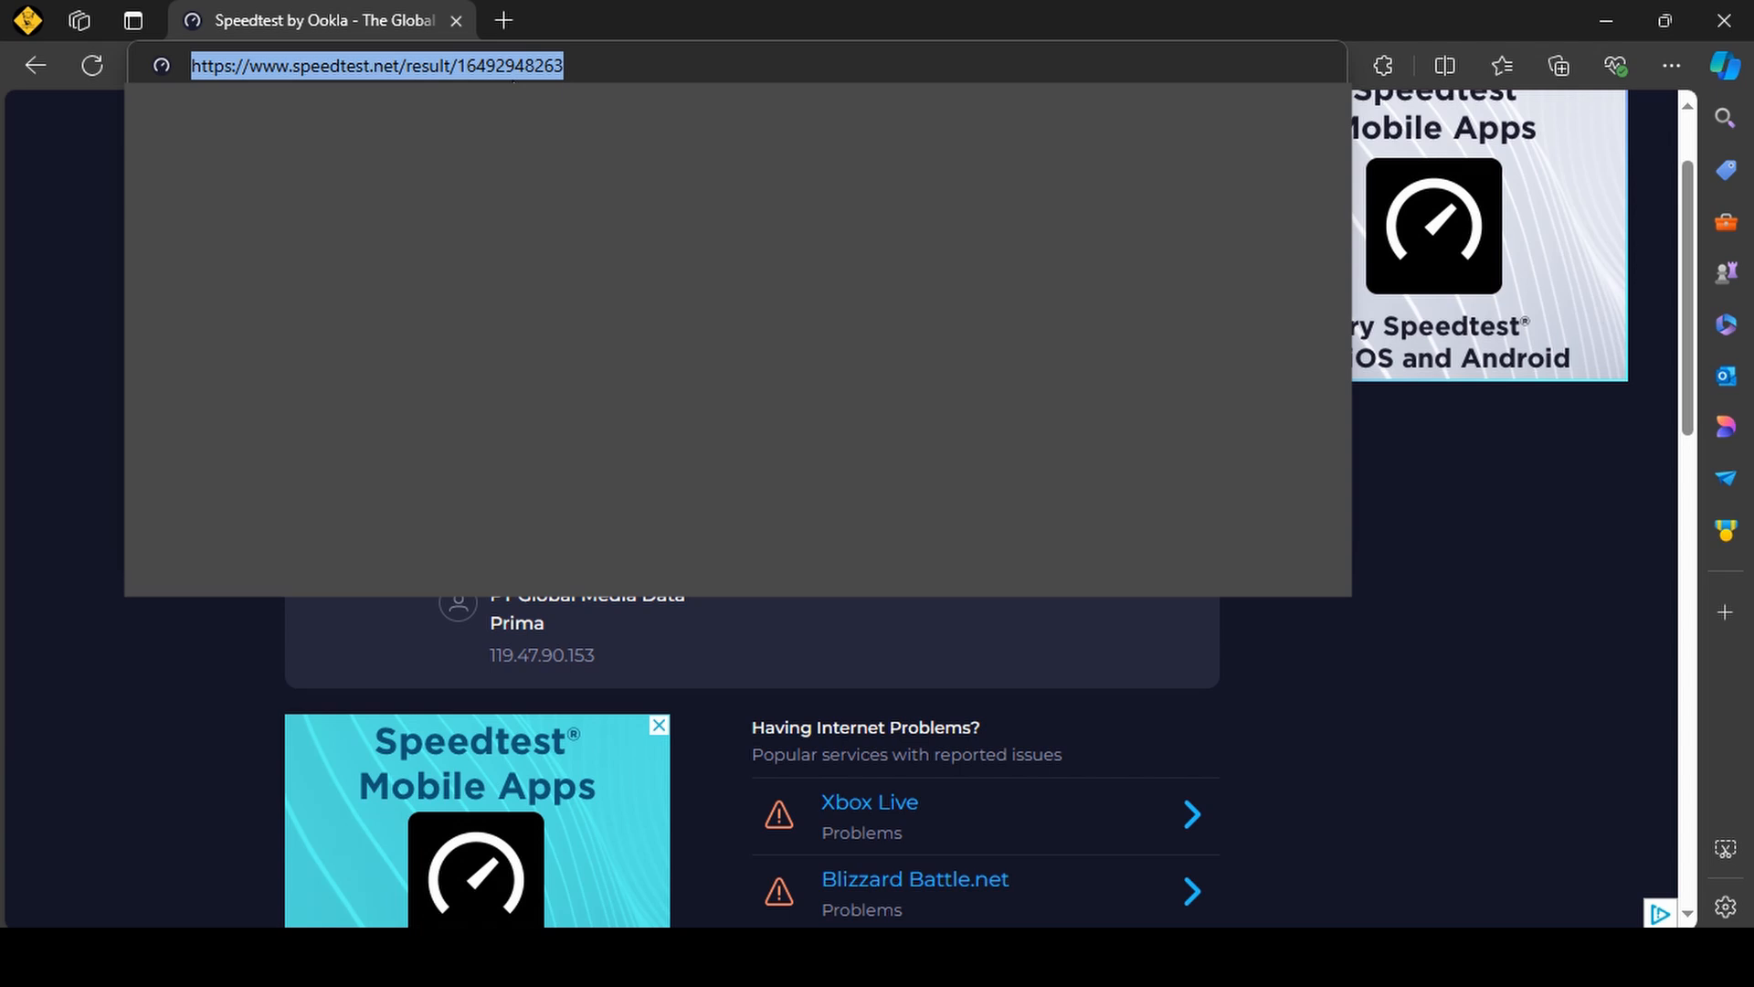
type("192")
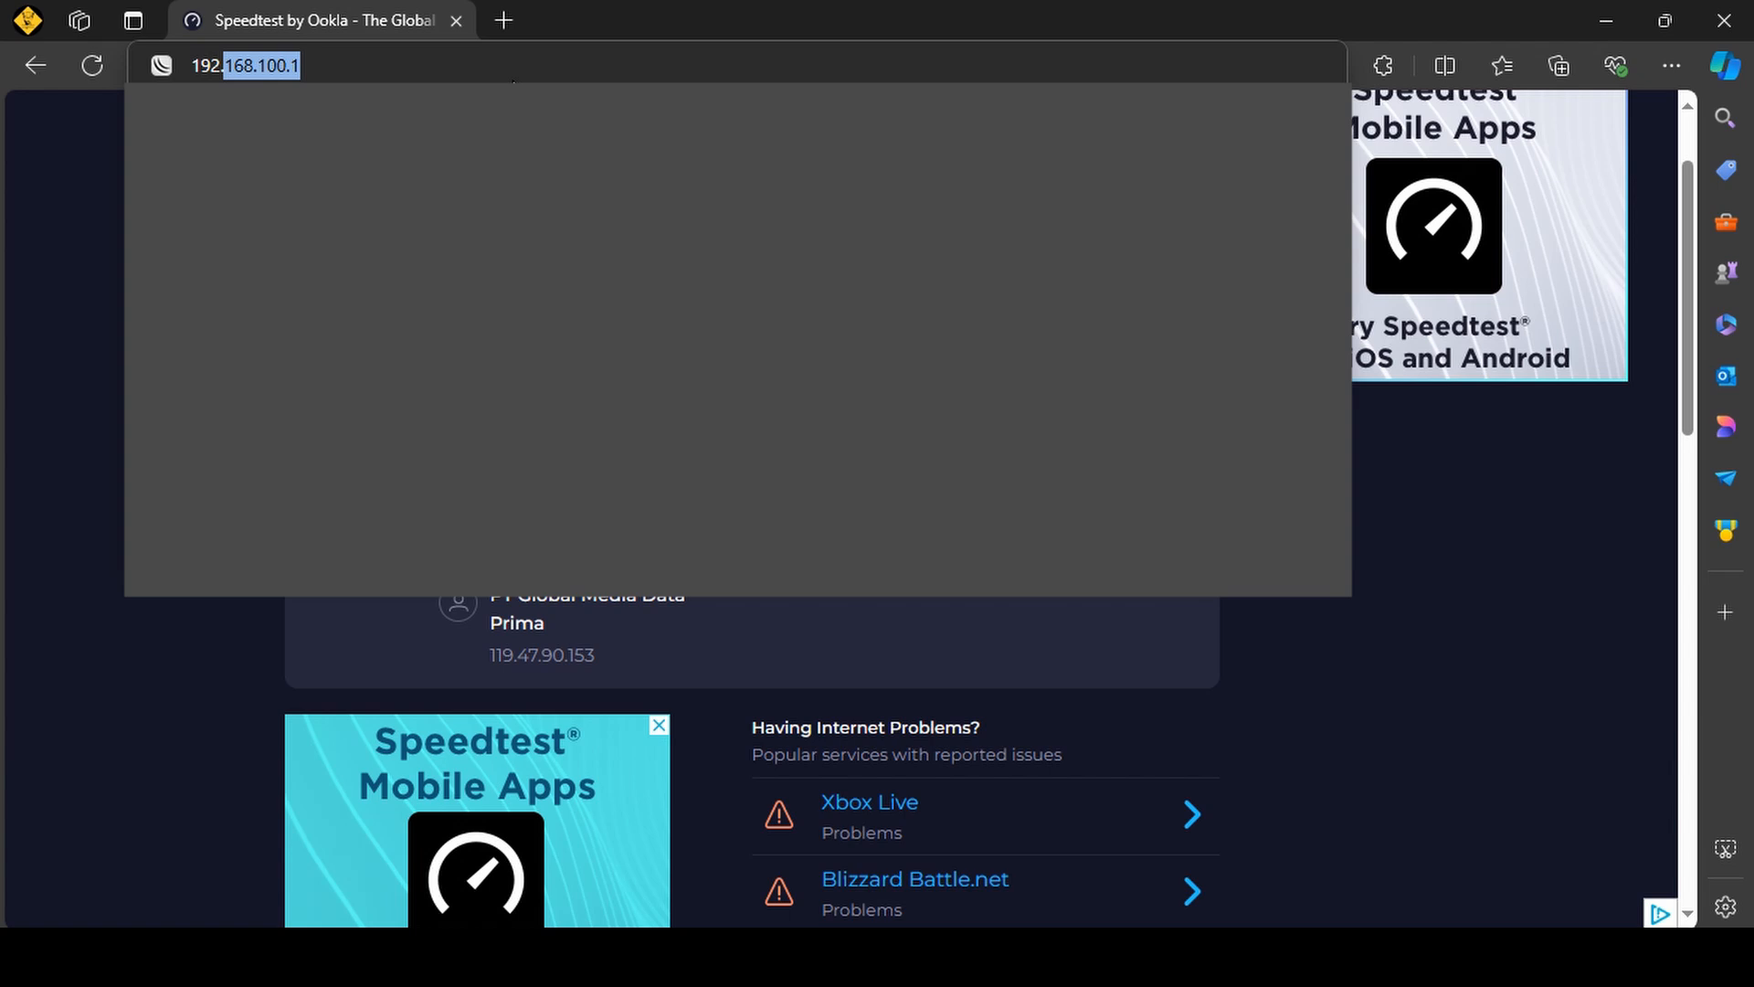
key("shift+Right")
key("shift+Right")
key("shift+Right")
key("shift+Right")
type("3.1")
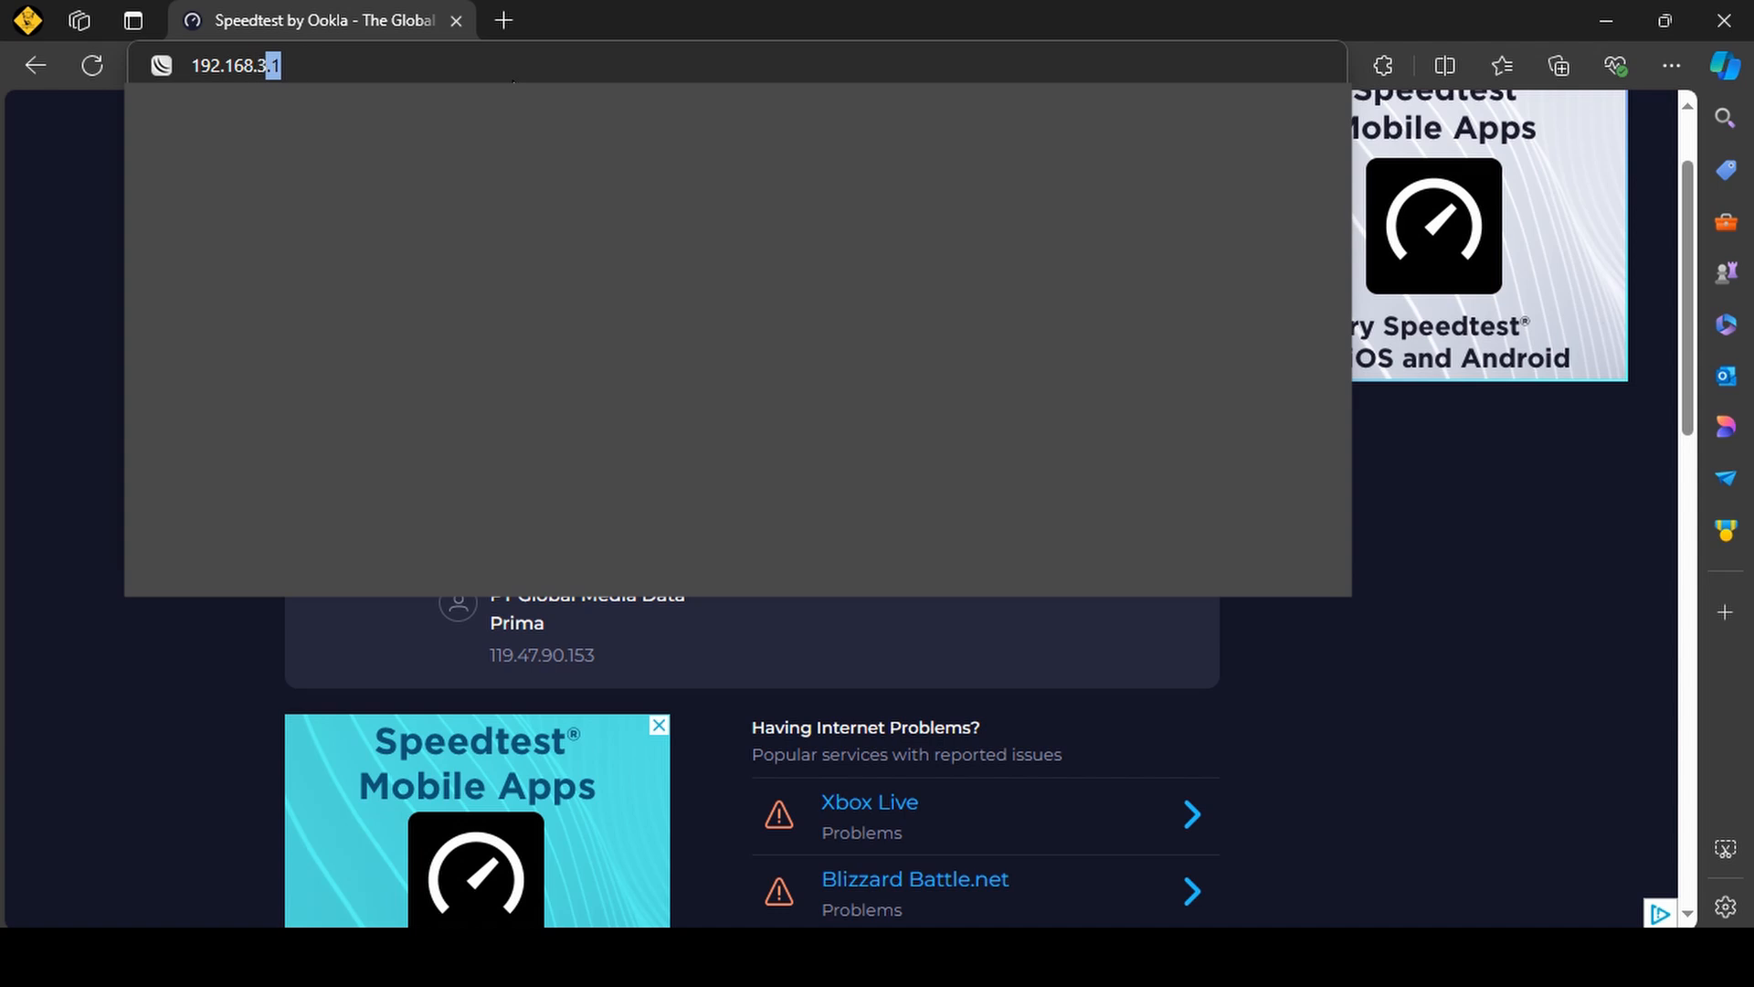
key("Return")
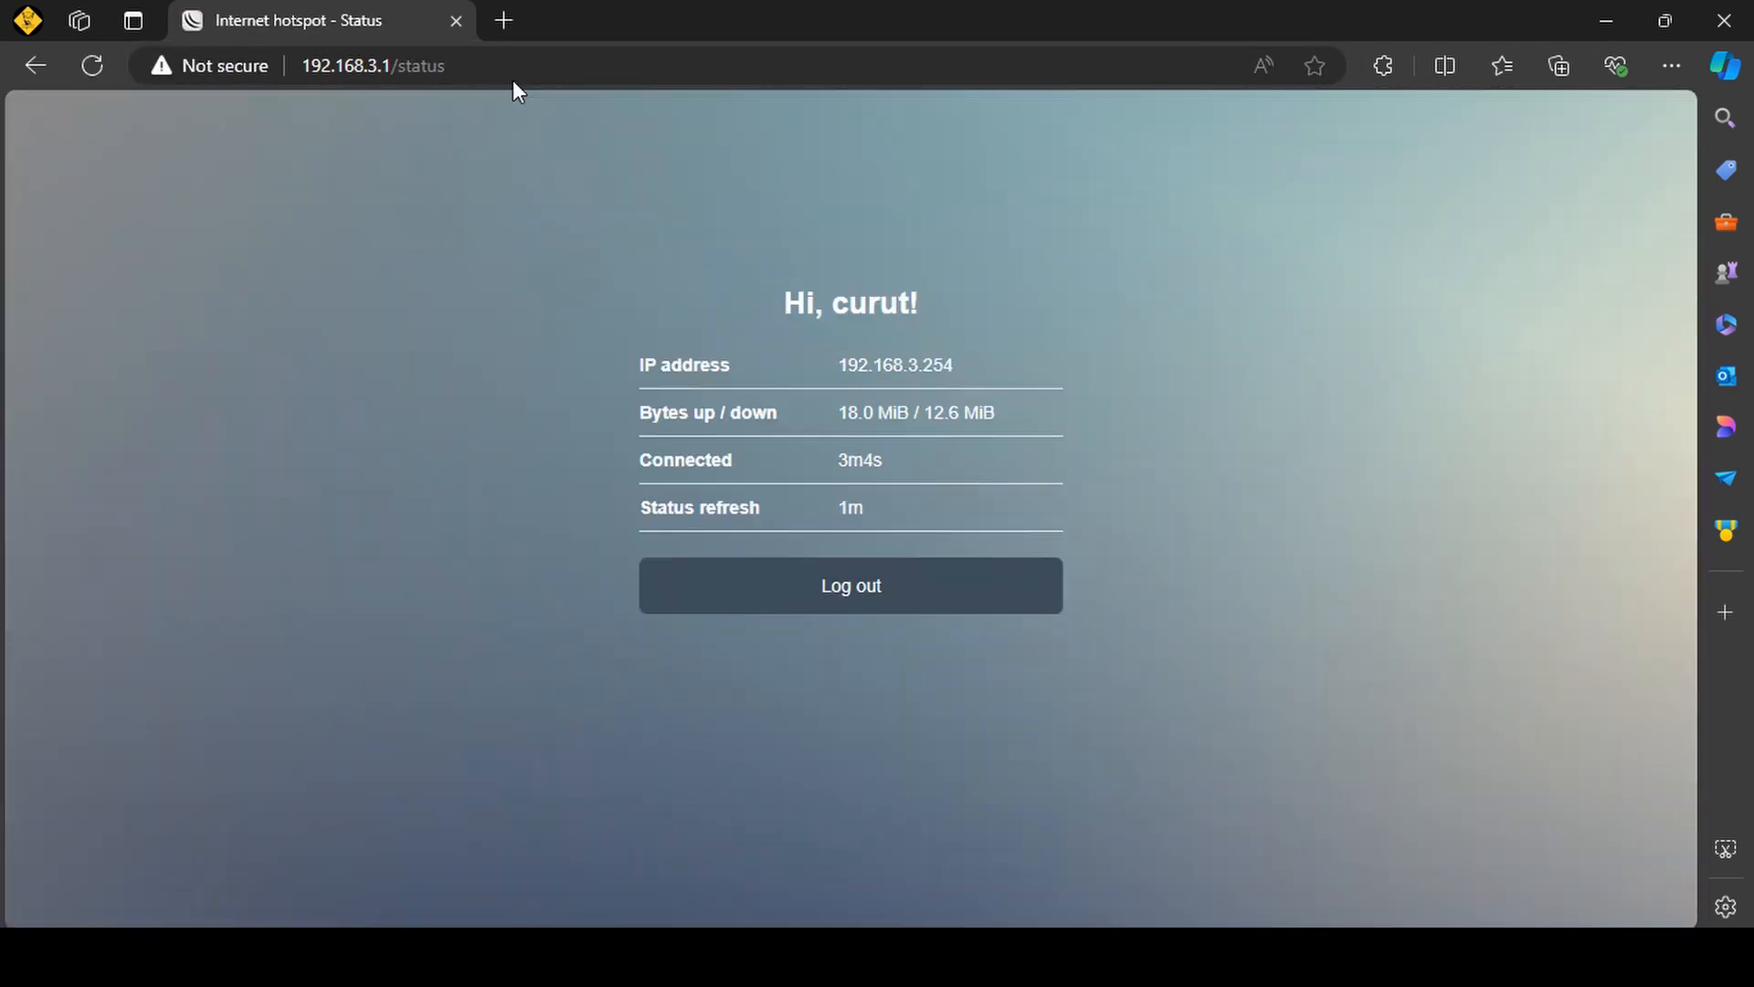